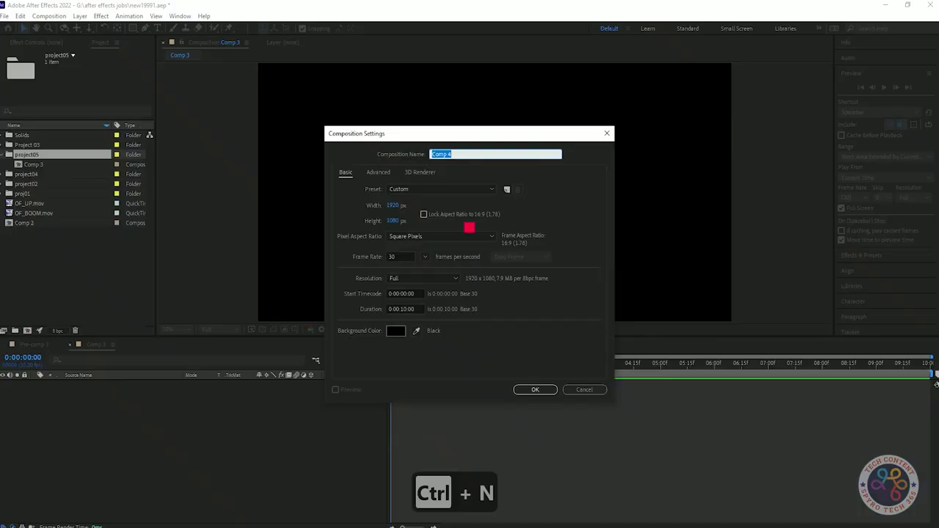
Create a composition named "Cinematic Trailer Animation" with a duration of 6 seconds.
{"action": "type", "text": "Cinematic"}
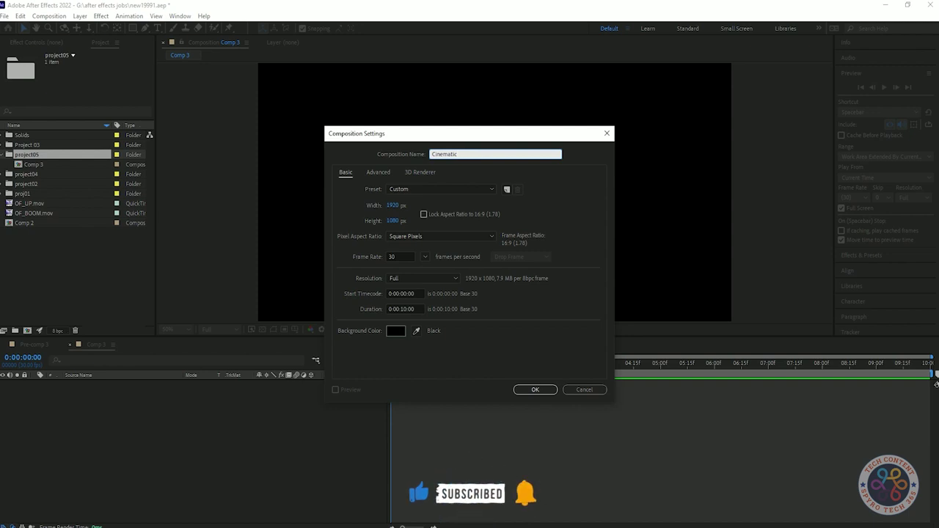
{"action": "type", "text": "Trailer "}
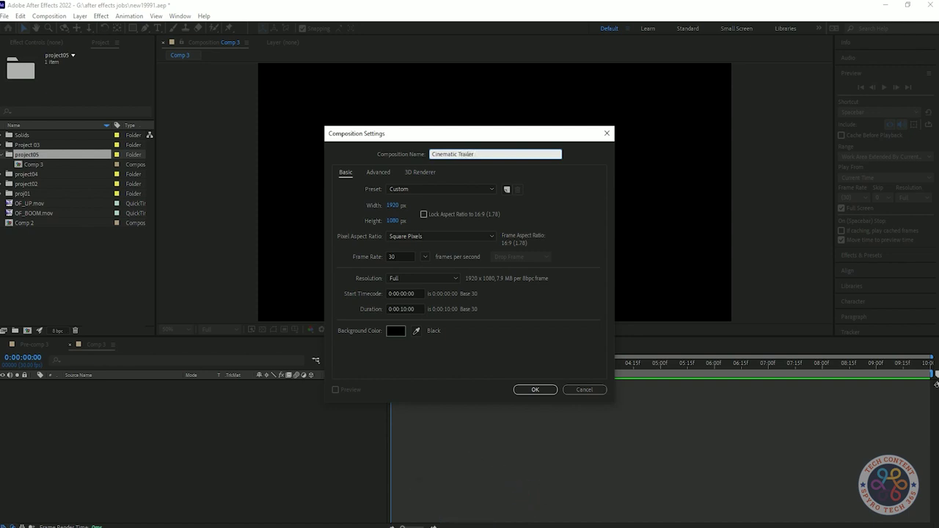
{"action": "type", "text": "Ani"}
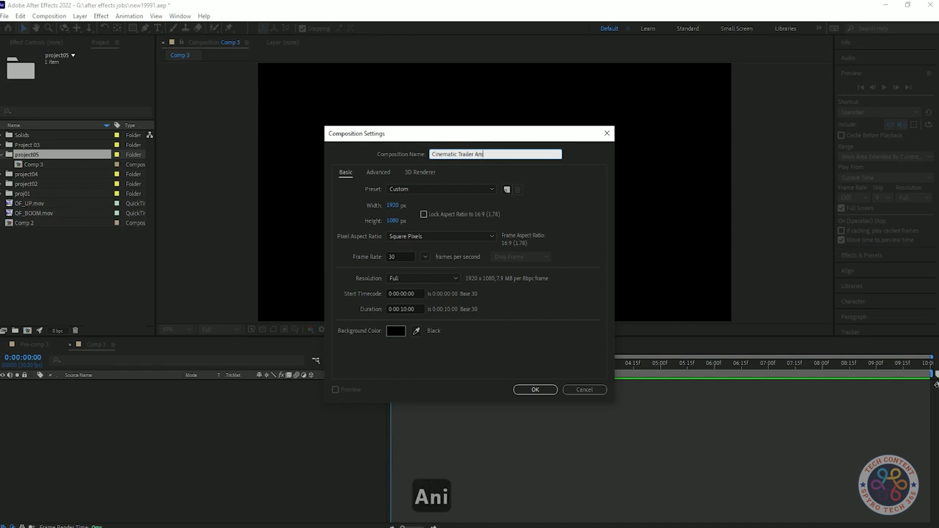
{"action": "type", "text": "mation"}
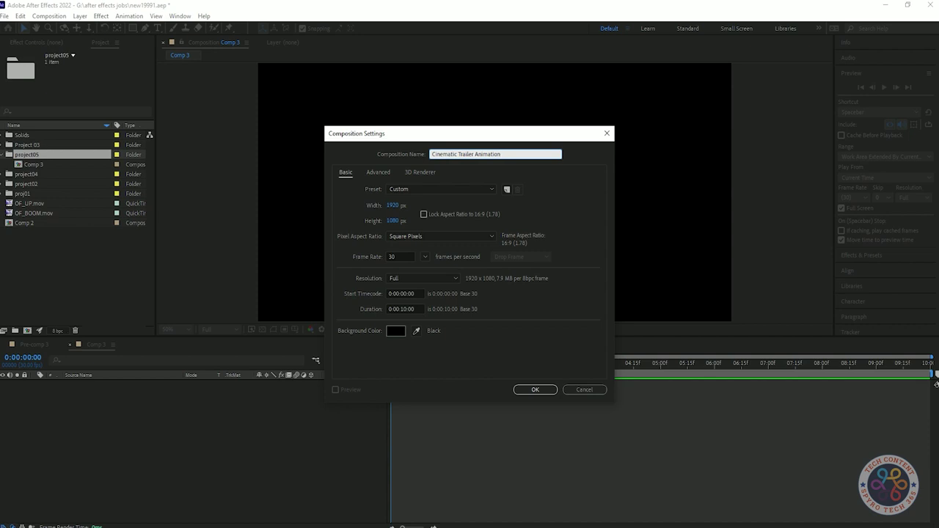
{"action": "left_click", "coordinate": [402, 309]}
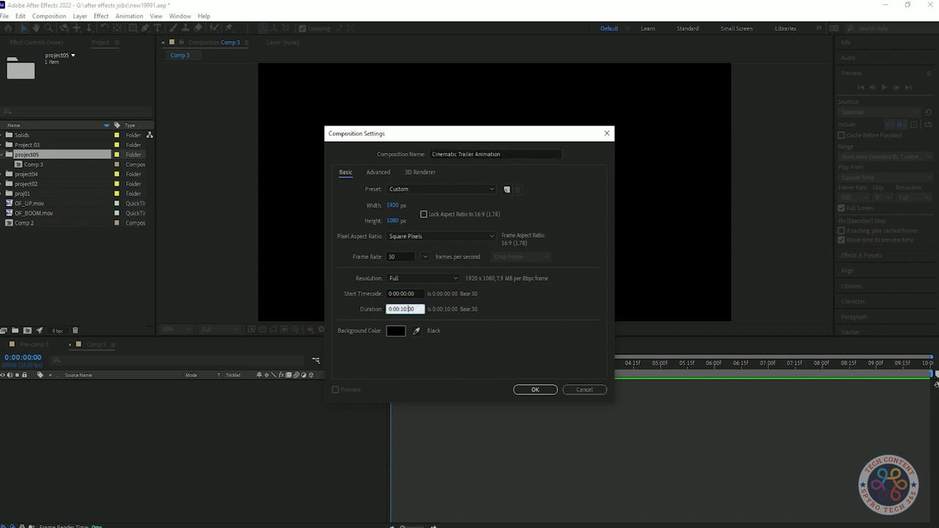
{"action": "key", "text": "BackSpace"}
{"action": "key", "text": "F11"}
{"action": "key", "text": "BackSpace"}
{"action": "type", "text": "0"}
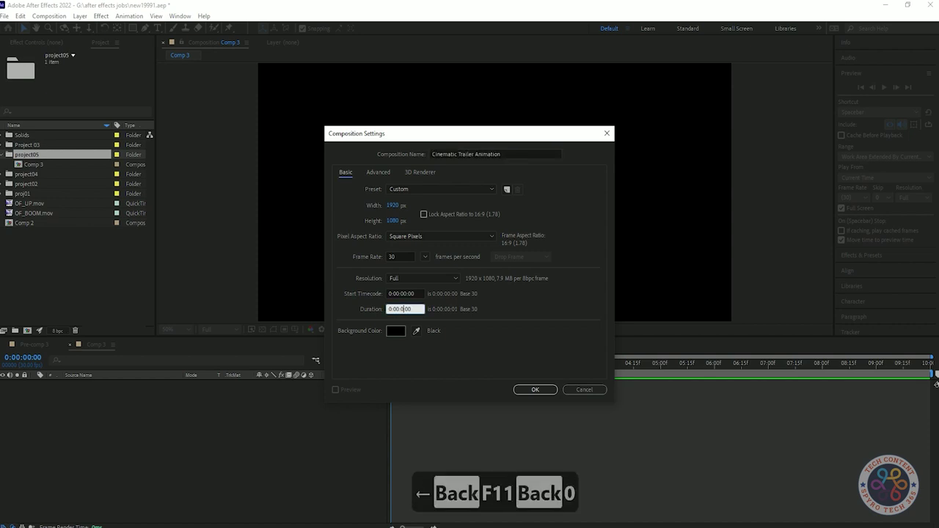
{"action": "type", "text": "6"}
{"action": "key", "text": "Return"}
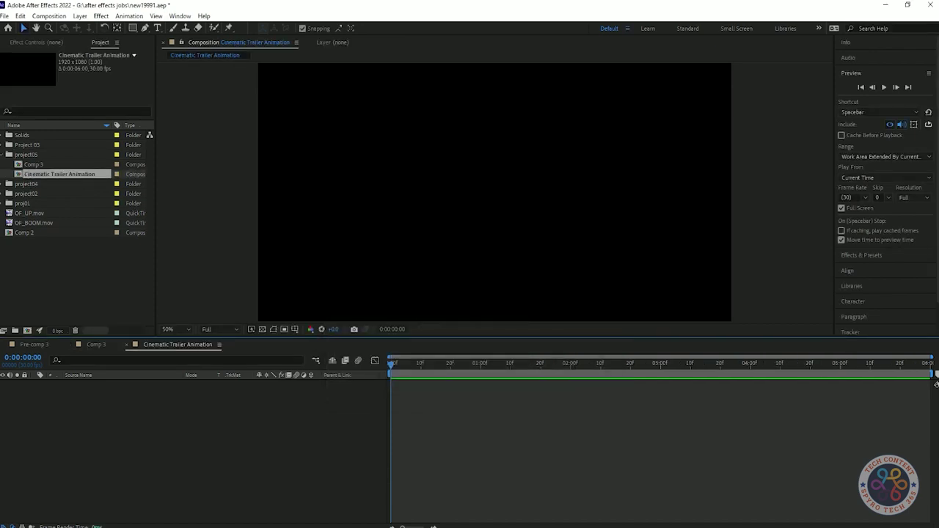
Add a text layer reading "Trailer" and set its font to Azonix.
{"action": "key", "text": "ctrl+alt+shift+t"}
{"action": "type", "text": "Trailer"}
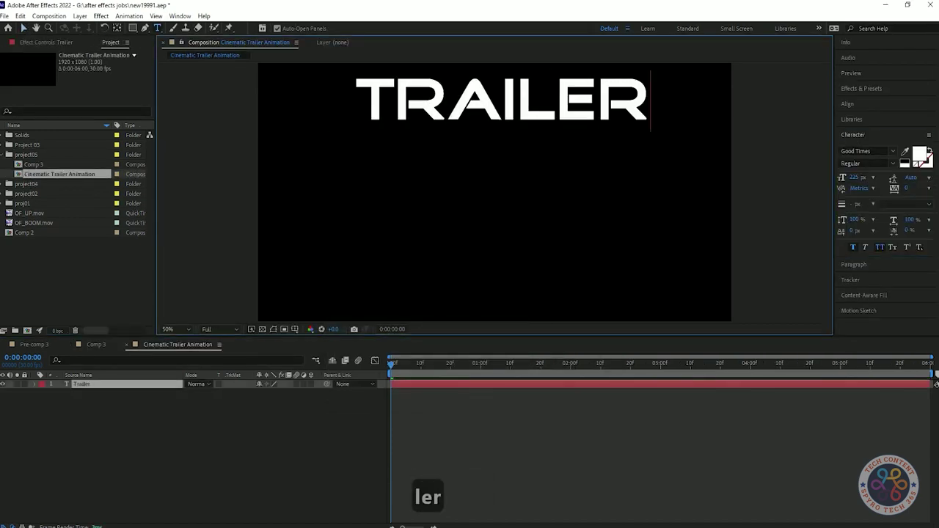
{"action": "left_click", "coordinate": [125, 383]}
{"action": "left_click", "coordinate": [892, 151]}
{"action": "left_click", "coordinate": [837, 342]}
{"action": "left_click", "coordinate": [124, 384]}
Center the Trailer text horizontally and vertically in the composition.
{"action": "key", "text": "ctrl+Home"}
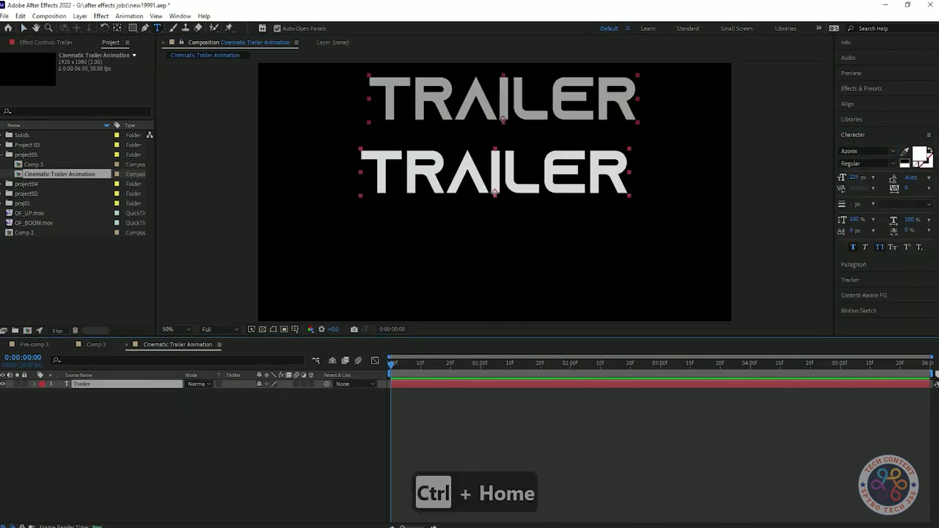
{"action": "left_click", "coordinate": [848, 104]}
{"action": "left_click", "coordinate": [912, 129]}
{"action": "left_click", "coordinate": [220, 440]}
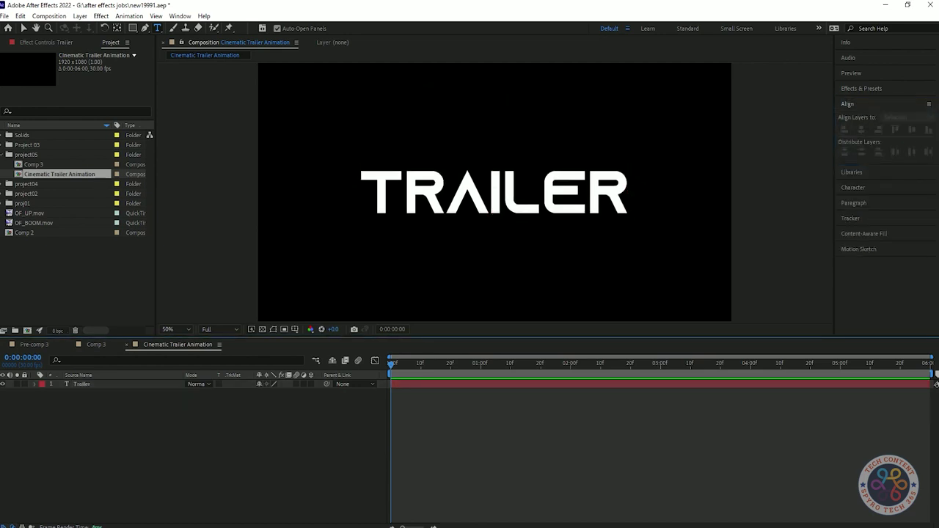
Set the Trailer text's font size to 160 px.
{"action": "left_click", "coordinate": [853, 187]}
{"action": "left_click", "coordinate": [808, 384]}
{"action": "left_click", "coordinate": [859, 177]}
{"action": "type", "text": "100"}
{"action": "key", "text": "BackSpace"}
{"action": "key", "text": "BackSpace"}
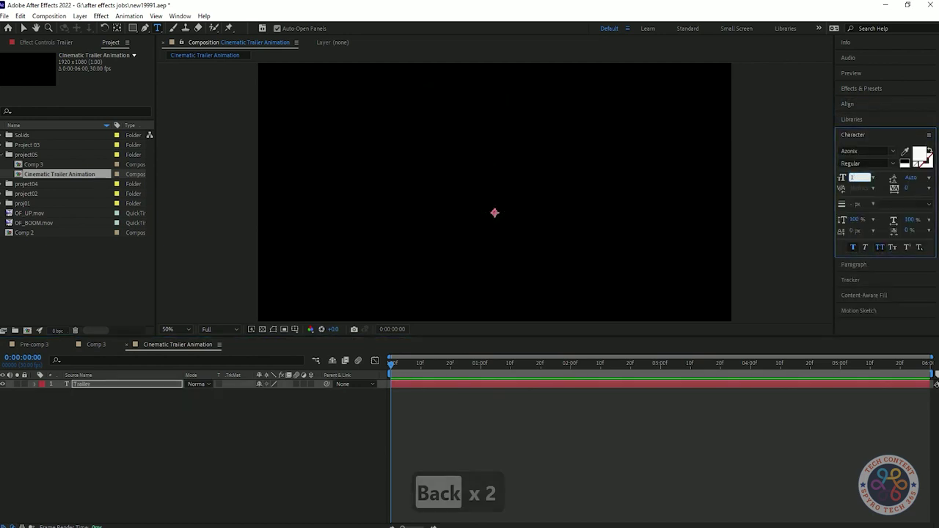
{"action": "type", "text": "160"}
{"action": "key", "text": "Return"}
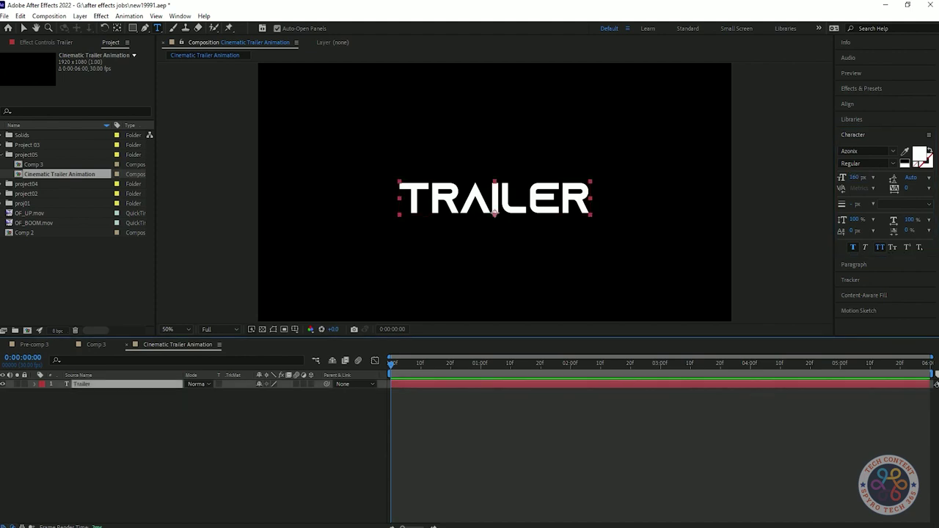
Apply the Decrease Tracking text animation preset to the Trailer layer and reveal its keyframes.
{"action": "left_click", "coordinate": [862, 88]}
{"action": "left_click", "coordinate": [885, 101]}
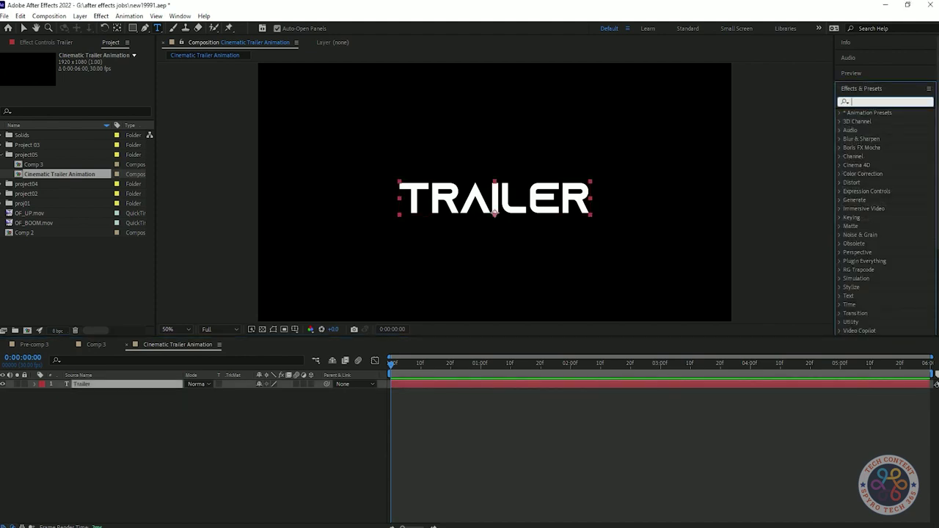
{"action": "left_click", "coordinate": [840, 112]}
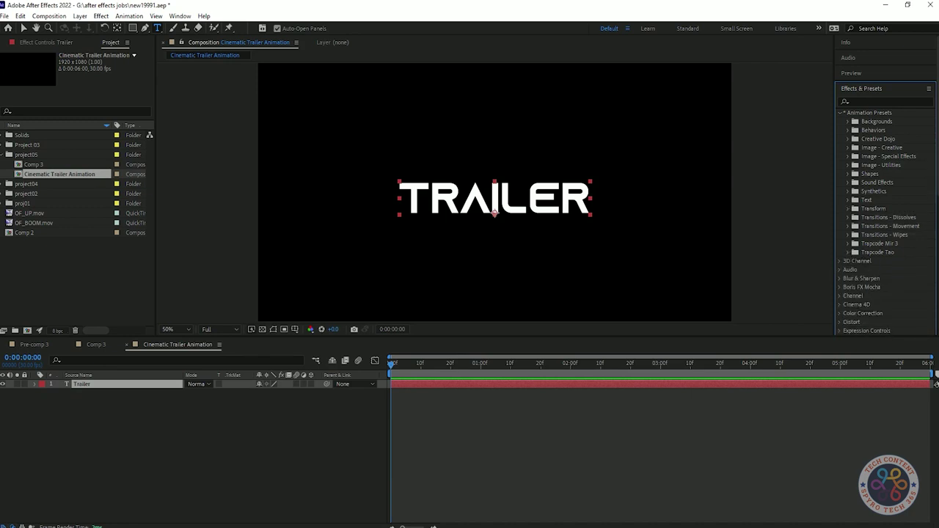
{"action": "left_click", "coordinate": [848, 200]}
{"action": "scroll", "coordinate": [885, 199], "scroll_direction": "down", "scroll_amount": 5}
{"action": "left_click", "coordinate": [857, 198]}
{"action": "double_click", "coordinate": [900, 216]}
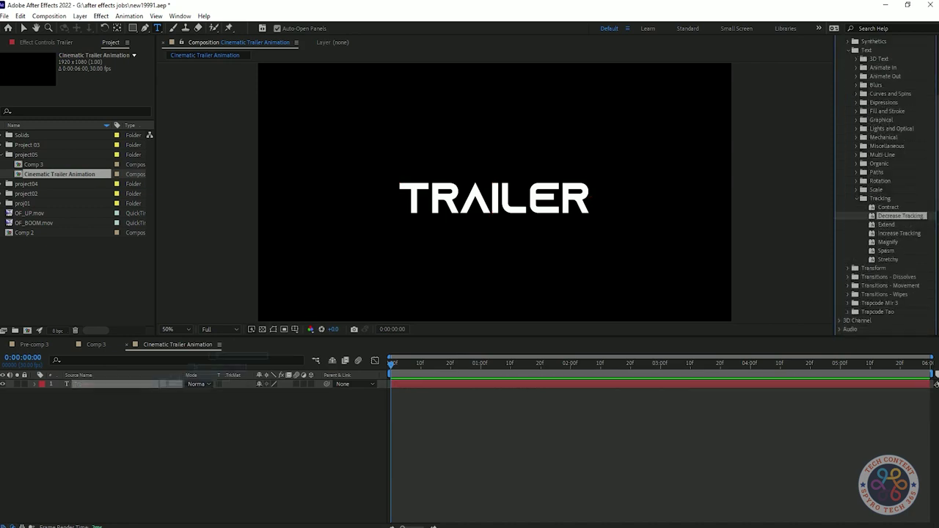
{"action": "key", "text": "u"}
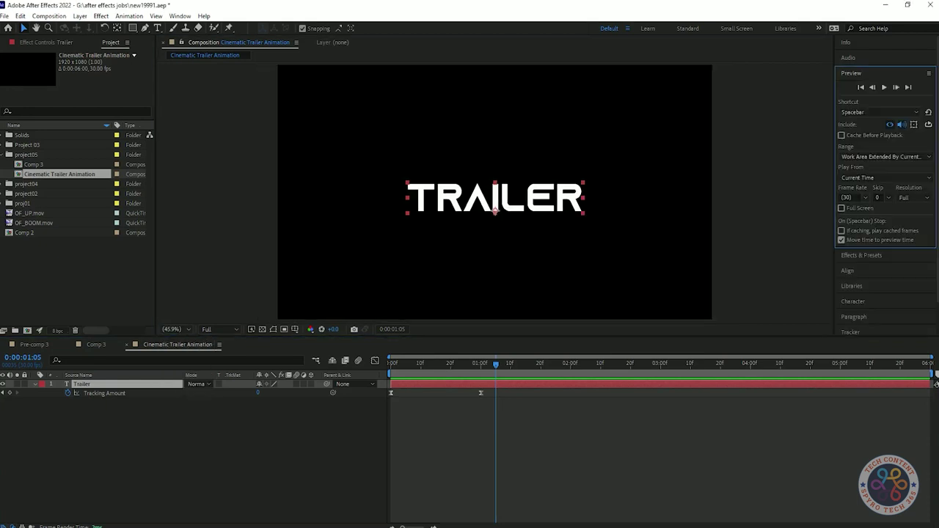
Set the preview resolution to Quarter and preview the tracking animation.
{"action": "left_click", "coordinate": [913, 198]}
{"action": "left_click", "coordinate": [912, 268]}
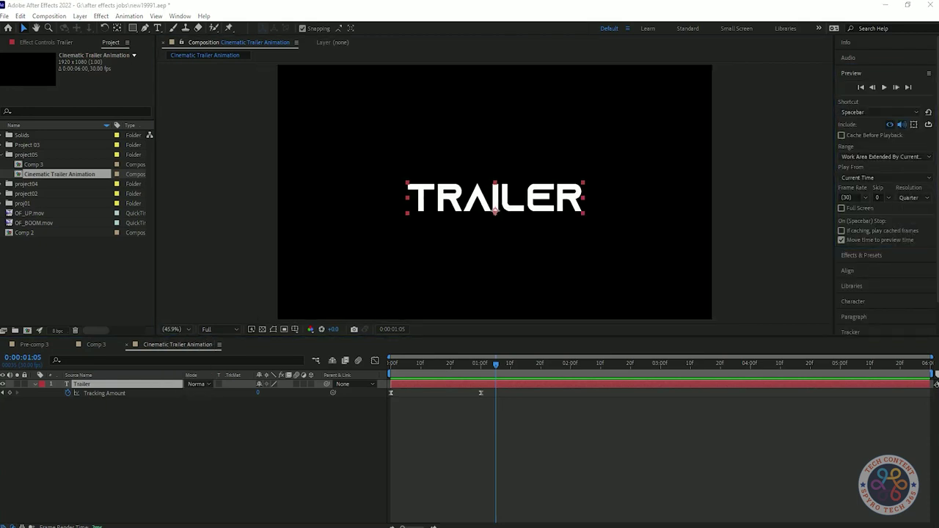
{"action": "key", "text": "space"}
Set the Trailer layer's starting Tracking Amount to 140 and move its second keyframe to the end of the composition.
{"action": "left_click", "coordinate": [262, 393]}
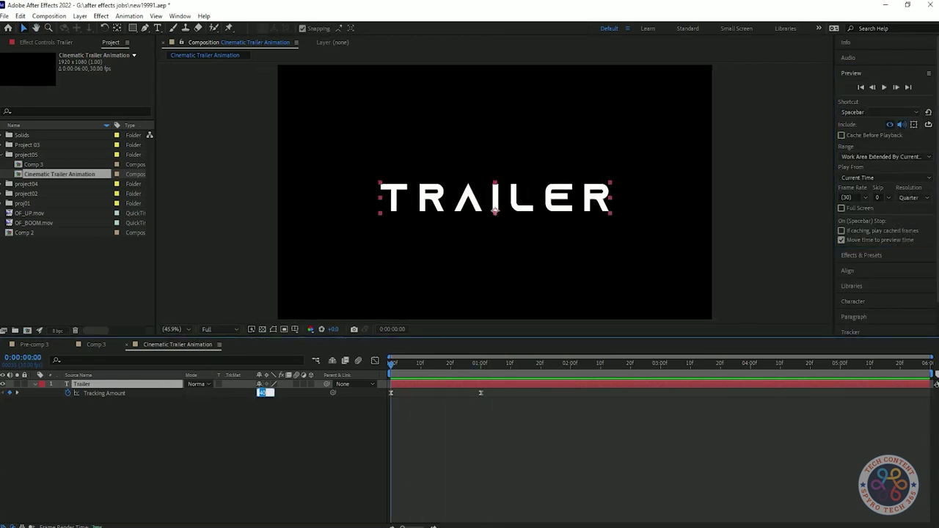
{"action": "type", "text": "140"}
{"action": "key", "text": "Return"}
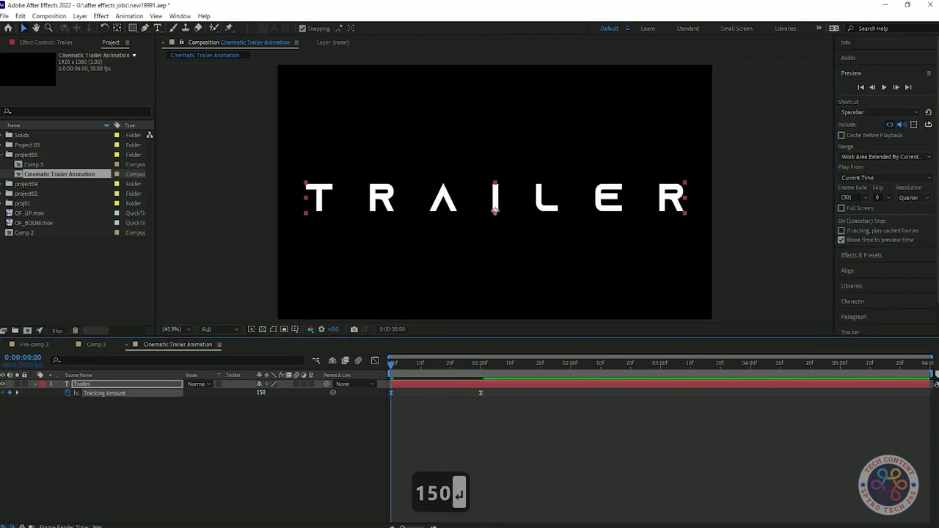
{"action": "left_click_drag", "start_coordinate": [927, 393], "coordinate": [931, 393]}
{"action": "key", "text": "space"}
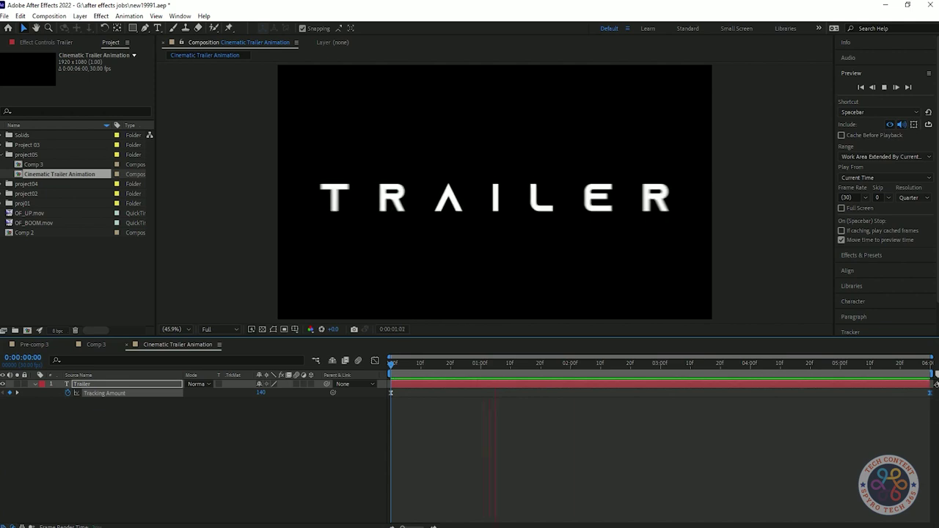
{"action": "key", "text": "space"}
Raise the Trailer layer's starting Tracking Amount to 160 and preview the animation.
{"action": "left_click", "coordinate": [262, 393]}
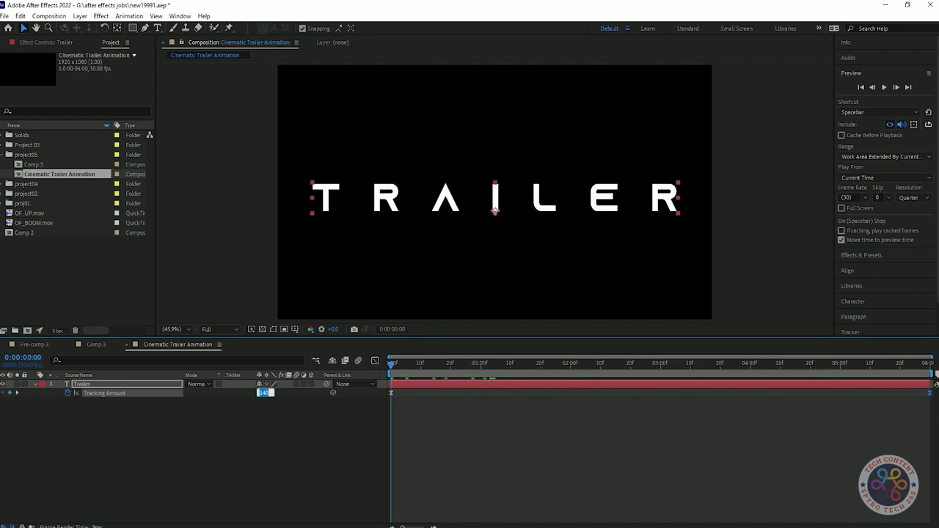
{"action": "type", "text": "160"}
{"action": "key", "text": "Return"}
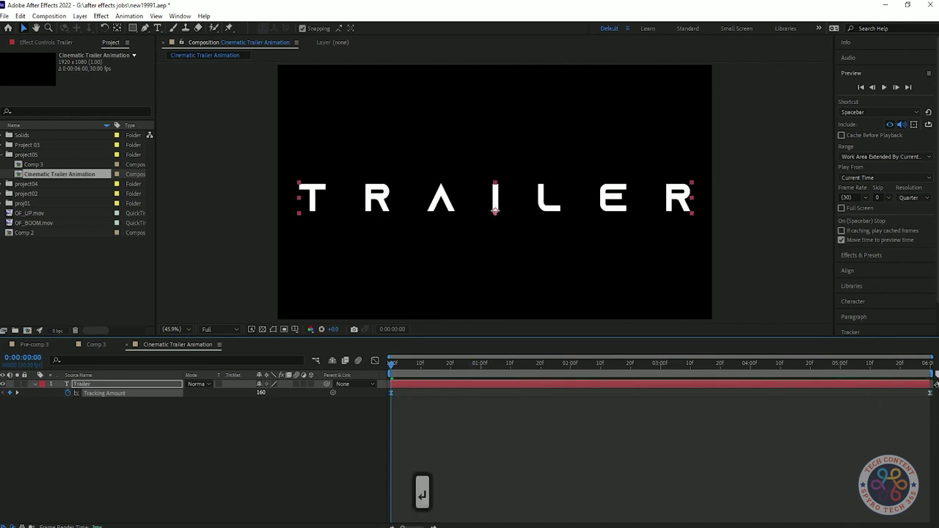
{"action": "key", "text": "space"}
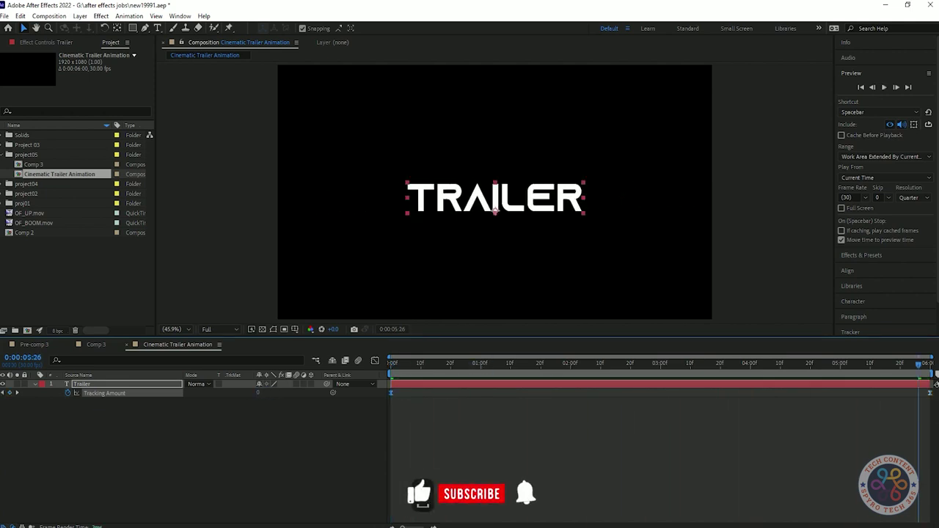
Add a second text layer reading "Cinematic" in the area above the Trailer text.
{"action": "key", "text": "ctrl+t"}
{"action": "left_click", "coordinate": [427, 110]}
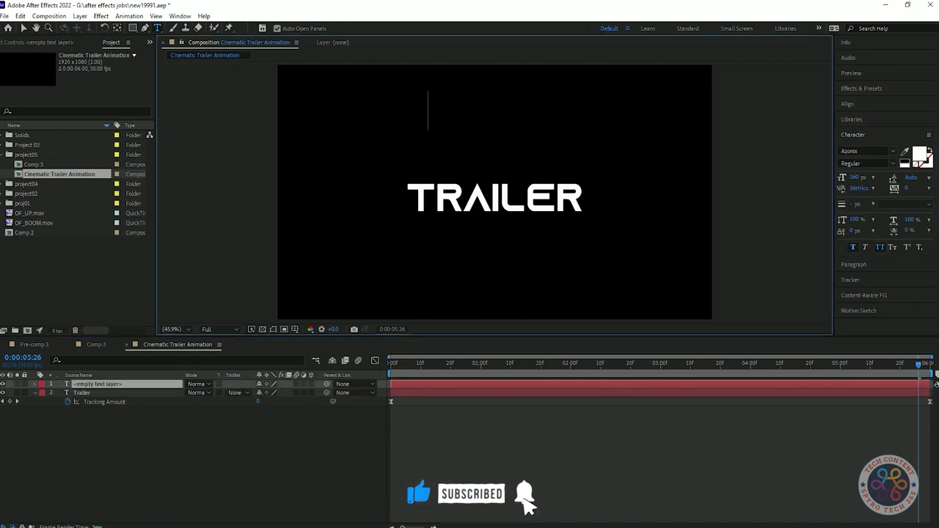
{"action": "type", "text": "Cinematic"}
{"action": "key", "text": "Escape"}
{"action": "left_click", "coordinate": [428, 124]}
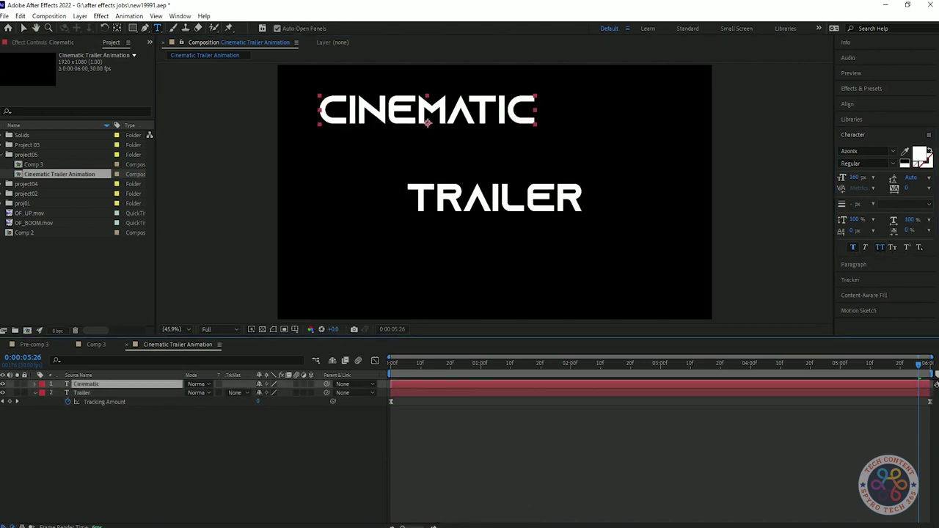
Change the Cinematic text's font to BankGothic Lt BT.
{"action": "left_click", "coordinate": [866, 151]}
{"action": "type", "text": "ne"}
{"action": "key", "text": "BackSpace"}
{"action": "key", "text": "BackSpace"}
{"action": "key", "text": "BackSpace"}
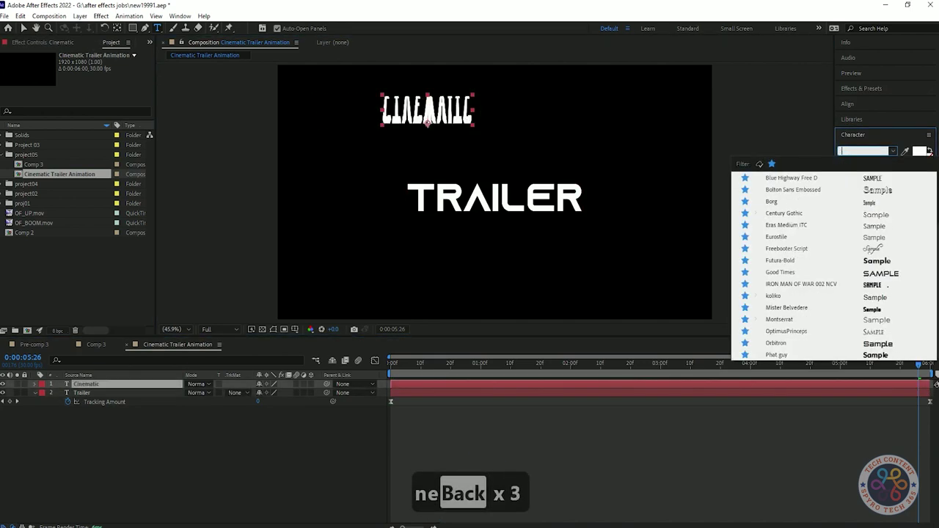
{"action": "type", "text": "ben"}
{"action": "key", "text": "BackSpace"}
{"action": "key", "text": "BackSpace"}
{"action": "type", "text": "an"}
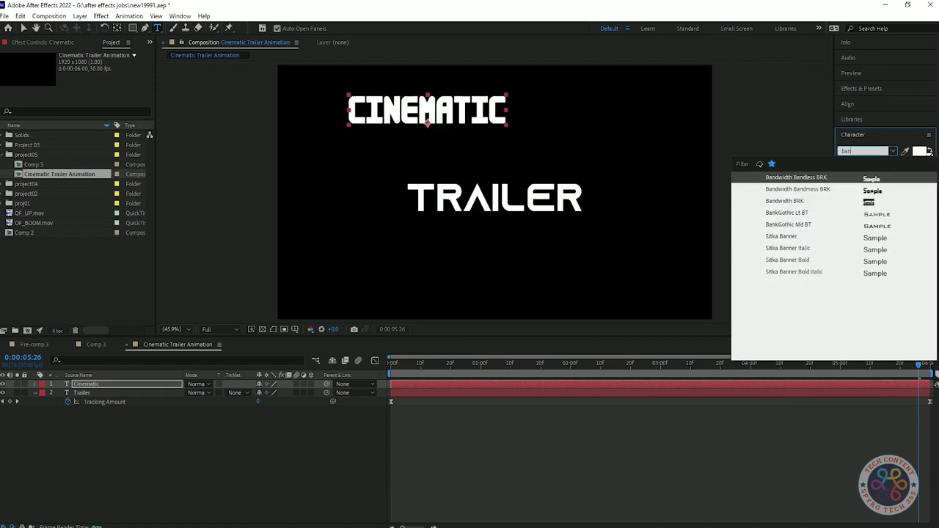
{"action": "left_click", "coordinate": [787, 213]}
{"action": "left_click", "coordinate": [893, 151]}
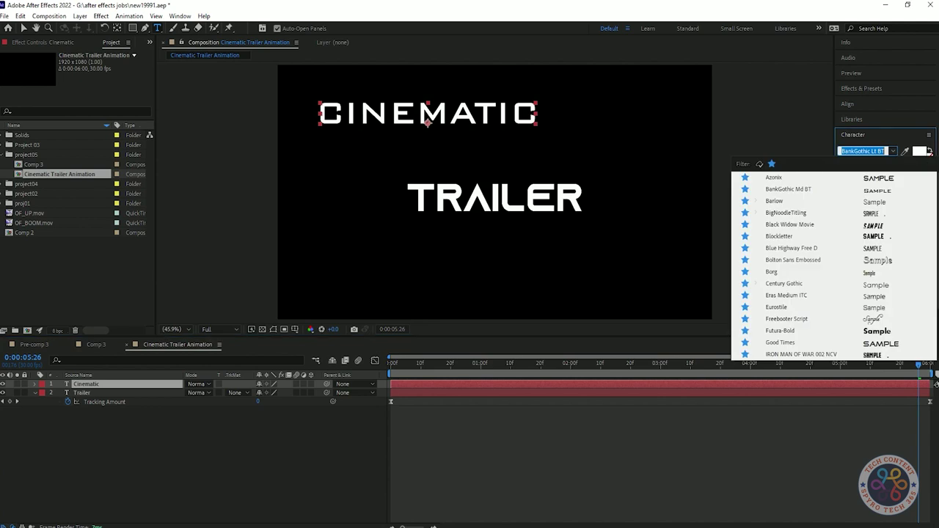
{"action": "scroll", "coordinate": [834, 266], "scroll_direction": "down", "scroll_amount": 2}
{"action": "scroll", "coordinate": [833, 265], "scroll_direction": "up", "scroll_amount": 2}
{"action": "left_click", "coordinate": [772, 163]}
{"action": "scroll", "coordinate": [834, 265], "scroll_direction": "up", "scroll_amount": 1}
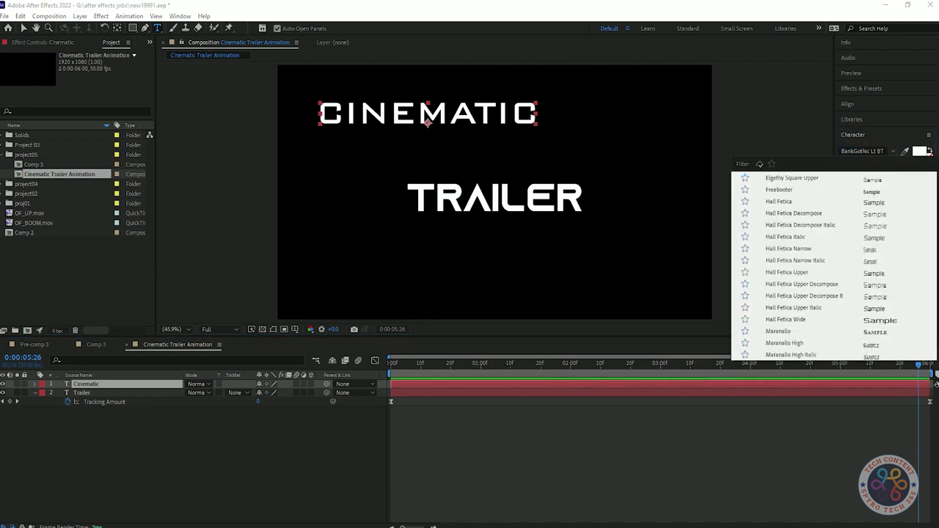
{"action": "key", "text": "Escape"}
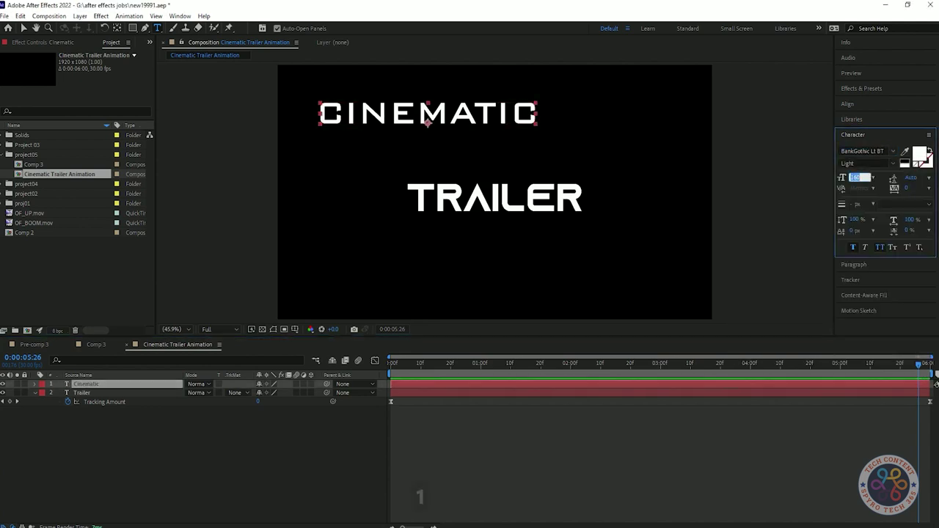
Set the Cinematic text's font size to 110 px and center the layer in the composition.
{"action": "type", "text": "110"}
{"action": "key", "text": "Return"}
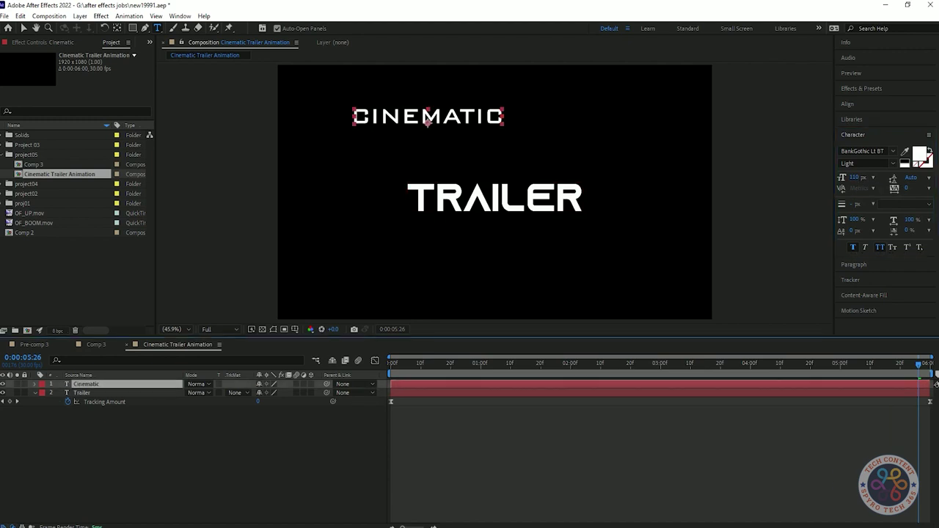
{"action": "key", "text": "ctrl+Home"}
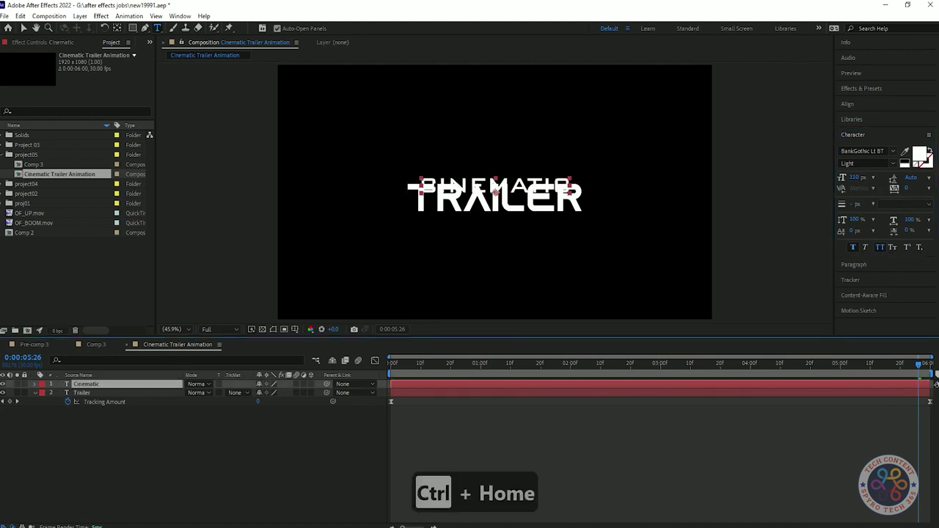
Move the Cinematic text straight up until it sits just above the Trailer text, and preview the animation.
{"action": "key", "text": "v"}
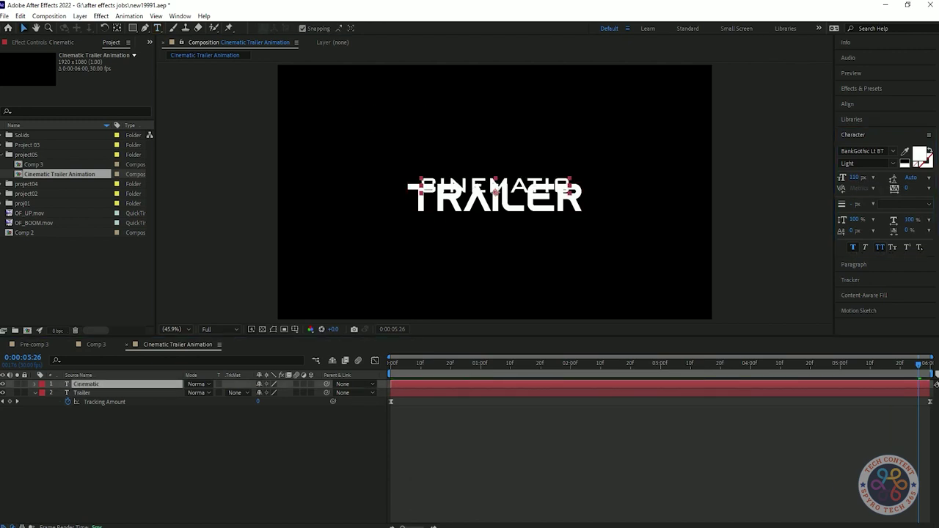
{"action": "left_click", "coordinate": [496, 174]}
{"action": "left_click", "coordinate": [496, 183]}
{"action": "left_click", "coordinate": [496, 174]}
{"action": "left_click_drag", "start_coordinate": [497, 185], "coordinate": [496, 180]}
{"action": "key", "text": "shift+Up"}
{"action": "key", "text": "shift+Up"}
{"action": "key", "text": "shift+Up"}
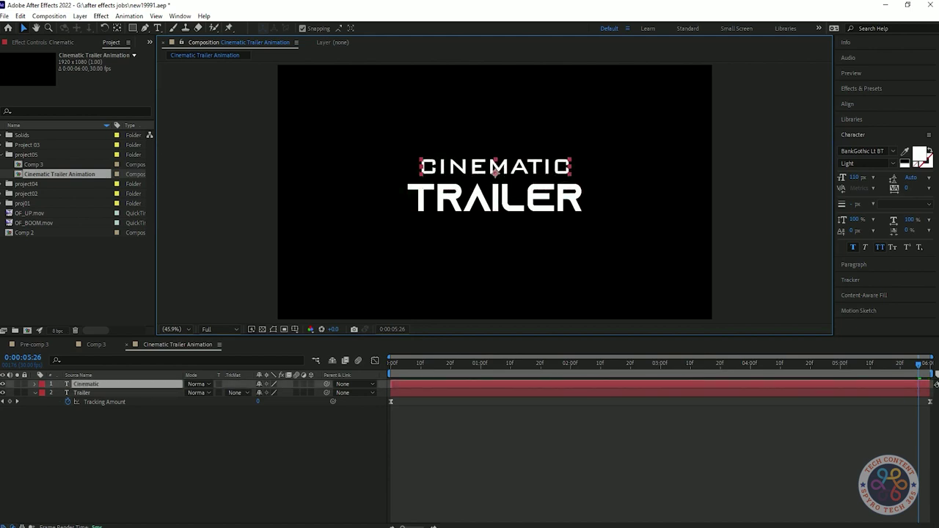
{"action": "key", "text": "space"}
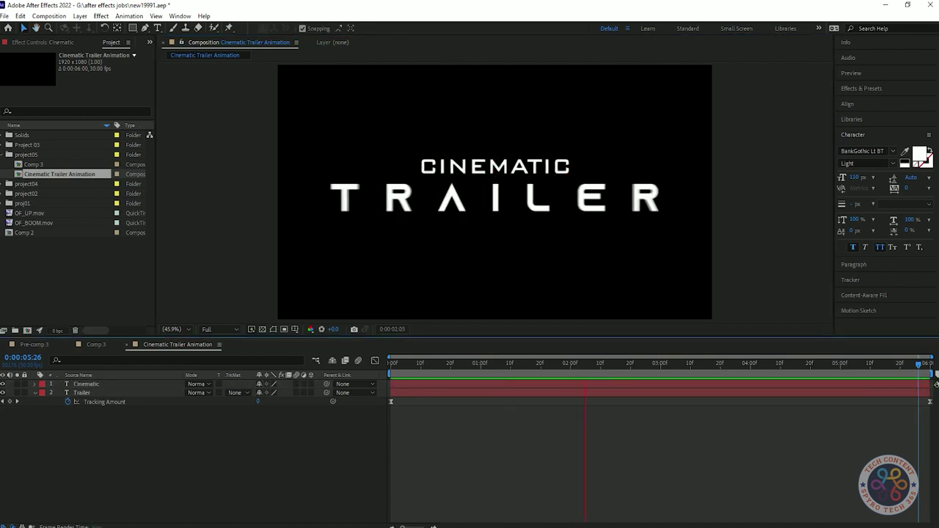
Add 100% opacity keyframes to the Cinematic layer at 0:00:01:00 and 0:00:01:25.
{"action": "key", "text": "space"}
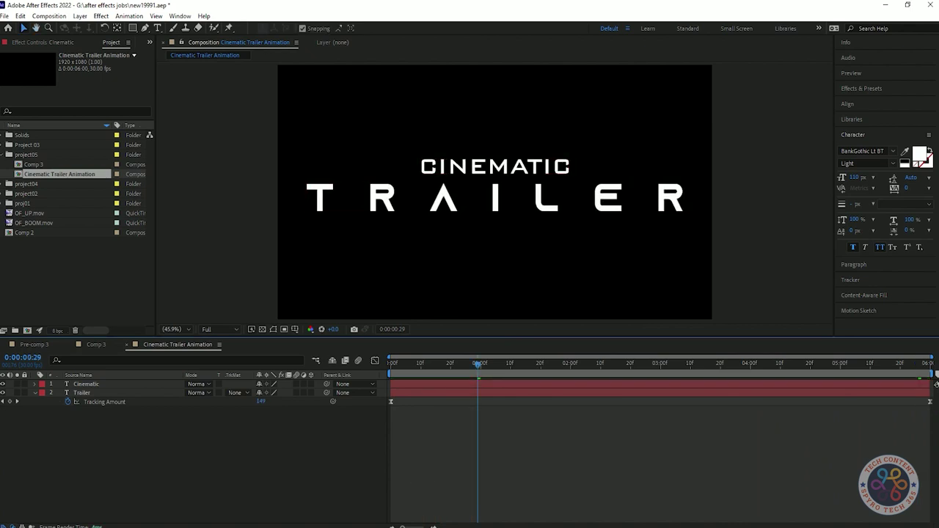
{"action": "key", "text": "u"}
{"action": "left_click", "coordinate": [495, 166]}
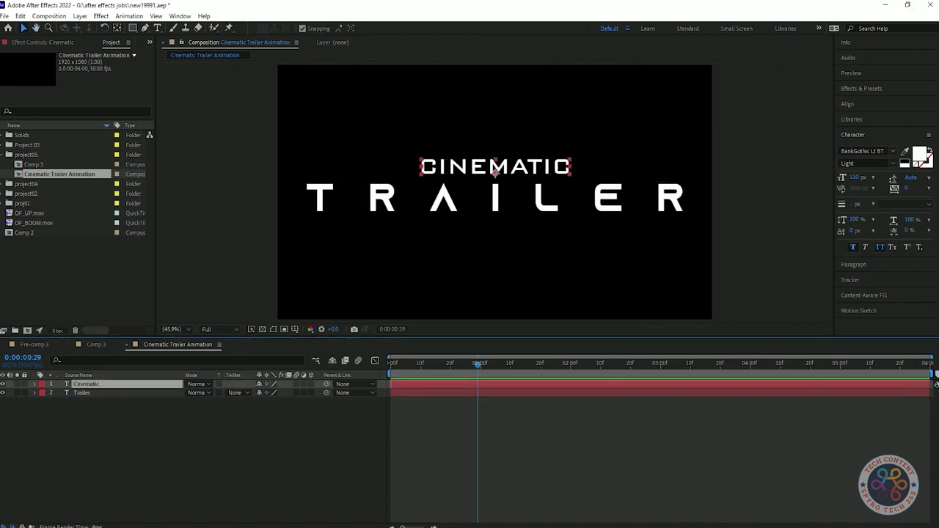
{"action": "key", "text": "t"}
{"action": "left_click_drag", "start_coordinate": [478, 364], "coordinate": [481, 364]}
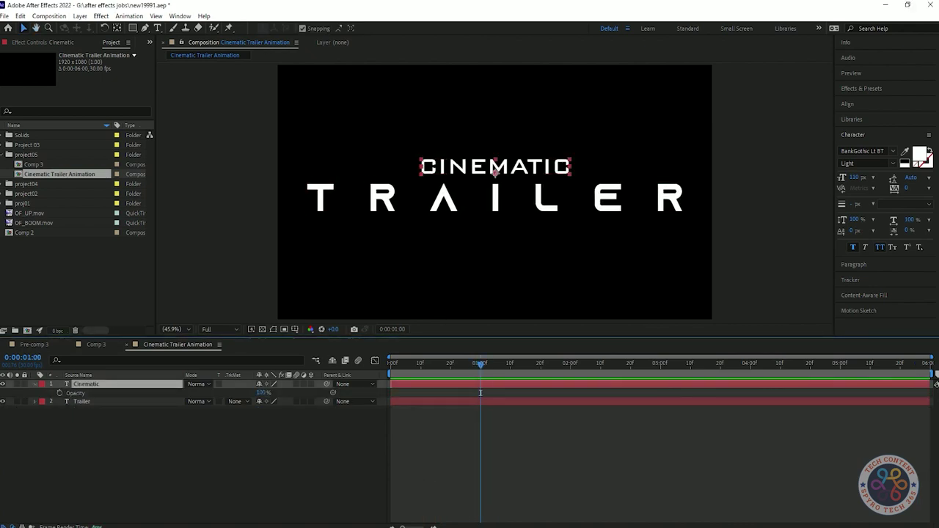
{"action": "key", "text": "alt+shift+t"}
{"action": "key", "text": "space"}
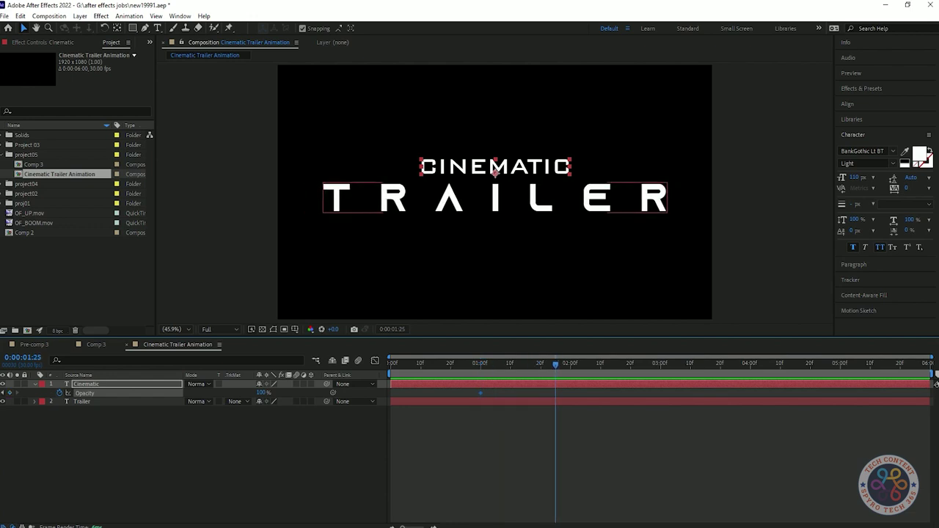
{"action": "key", "text": "alt+shift+t"}
Set the Cinematic layer's opacity to 0% at 0:00:01:00 and preview the fade-in.
{"action": "left_click_drag", "start_coordinate": [556, 364], "coordinate": [481, 364]}
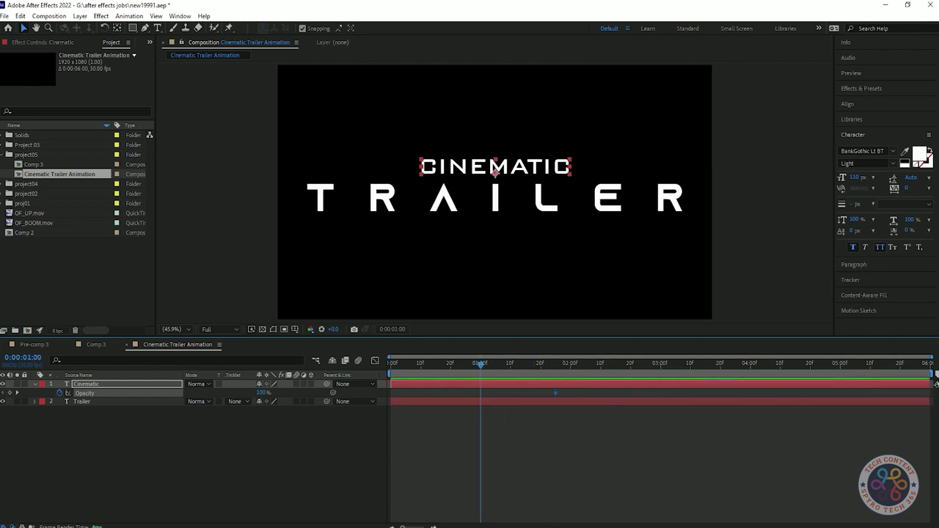
{"action": "left_click_drag", "start_coordinate": [261, 392], "coordinate": [187, 393]}
{"action": "key", "text": "space"}
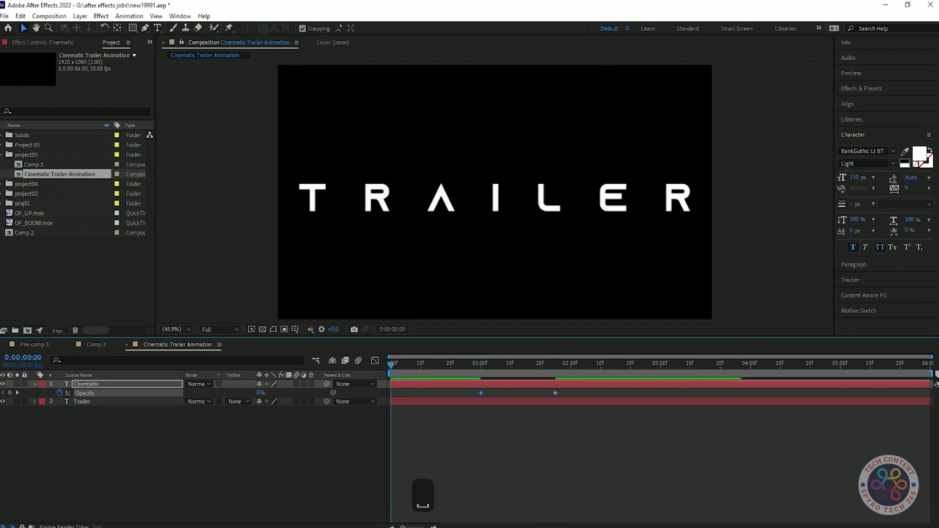
{"action": "left_click", "coordinate": [391, 364]}
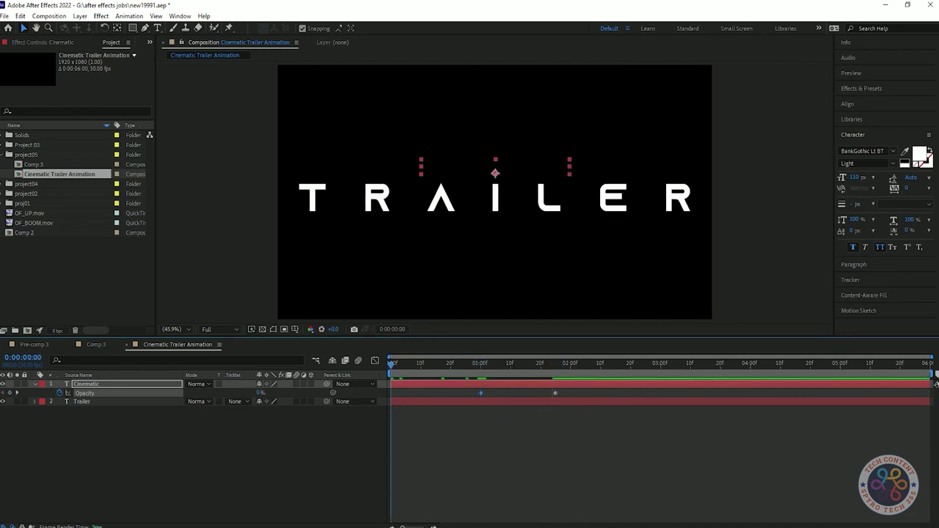
Pre-compose the Cinematic and Trailer text layers into a composition named Text Comp 1.
{"action": "left_click", "coordinate": [35, 384]}
{"action": "left_click_drag", "start_coordinate": [377, 469], "coordinate": [135, 383]}
{"action": "right_click", "coordinate": [135, 392]}
{"action": "left_click", "coordinate": [173, 334]}
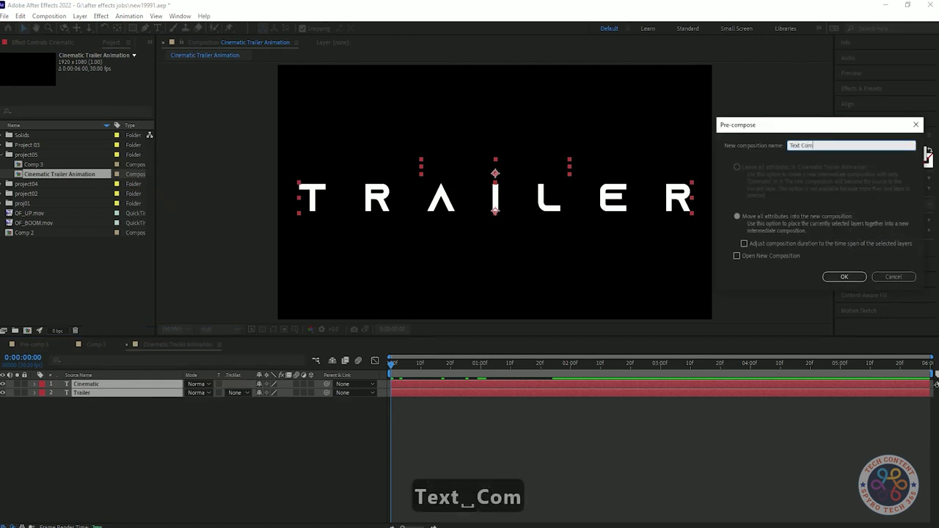
{"action": "type", "text": "Text Comp 1"}
{"action": "key", "text": "Return"}
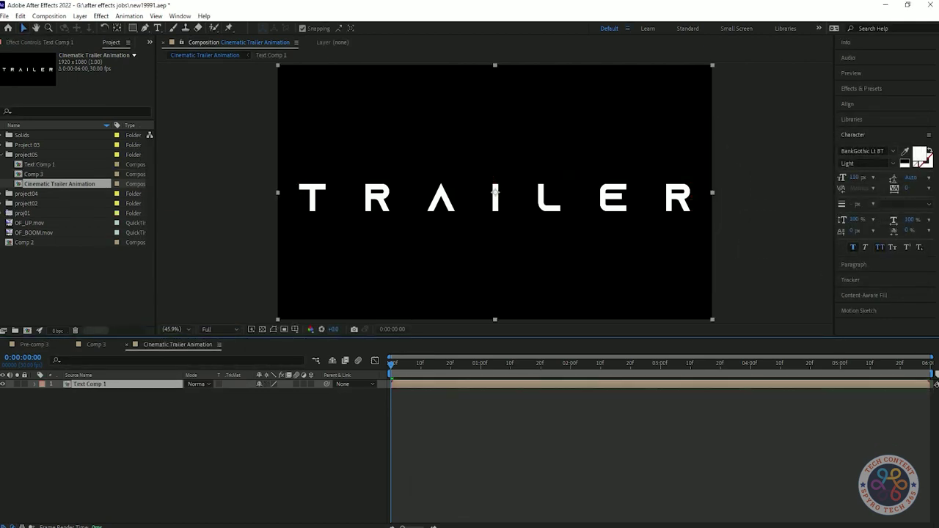
{"action": "key", "text": "F2"}
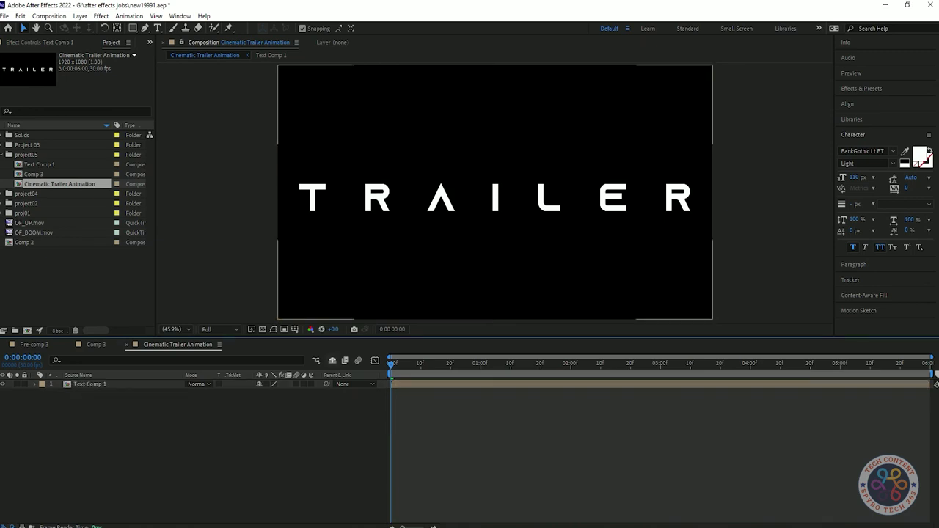
Duplicate the Text Comp 1 layer twice, hide the topmost copy, and select the middle one.
{"action": "left_click", "coordinate": [496, 192]}
{"action": "key", "text": "ctrl+d"}
{"action": "key", "text": "ctrl+d"}
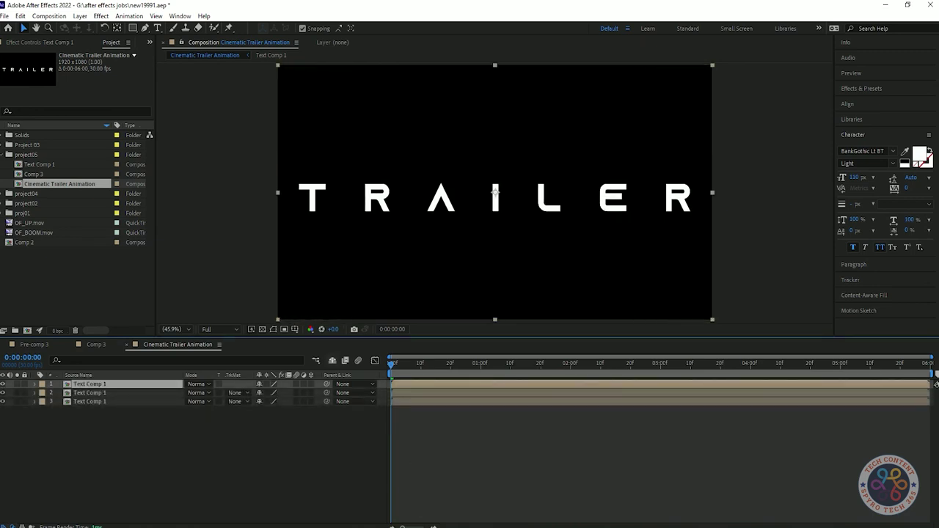
{"action": "key", "text": "ctrl+Down"}
Apply the Fill effect to the middle Text Comp 1 layer and set its color to black.
{"action": "key", "text": "ctrl+5"}
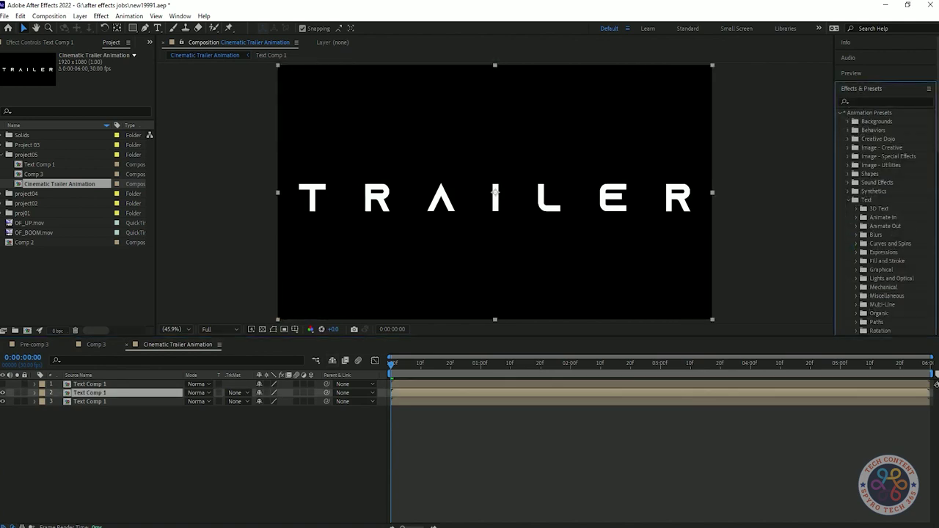
{"action": "type", "text": "fill"}
{"action": "left_click_drag", "start_coordinate": [874, 165], "coordinate": [117, 392]}
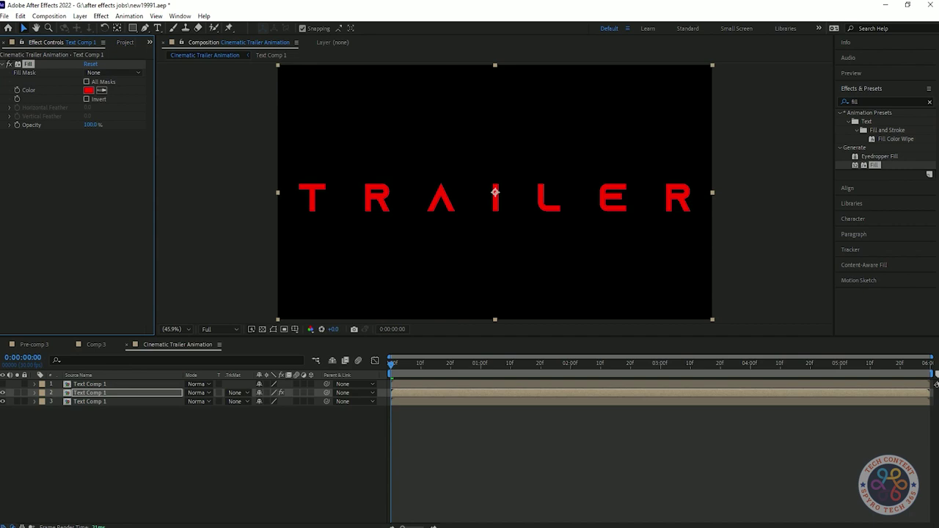
{"action": "key", "text": "ctrl+shift+a"}
{"action": "left_click", "coordinate": [89, 90]}
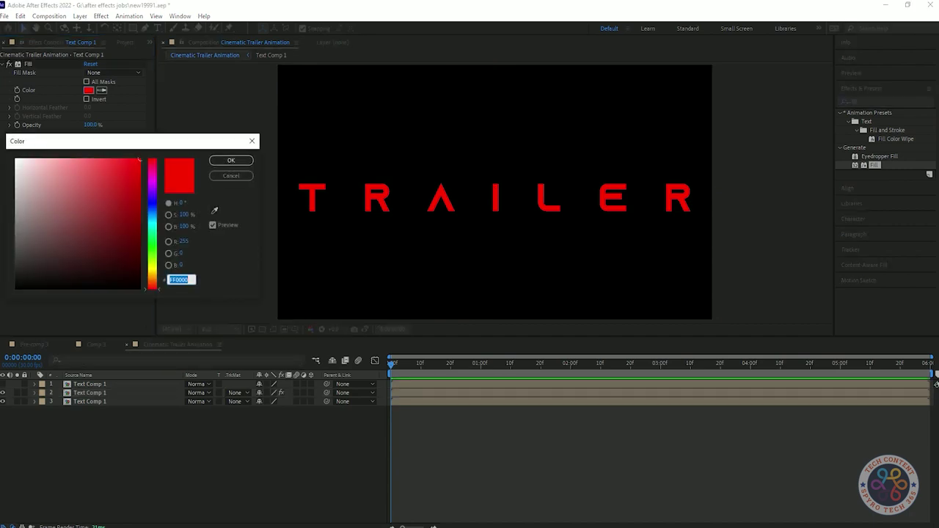
{"action": "left_click_drag", "start_coordinate": [44, 220], "coordinate": [16, 287]}
{"action": "left_click", "coordinate": [231, 160]}
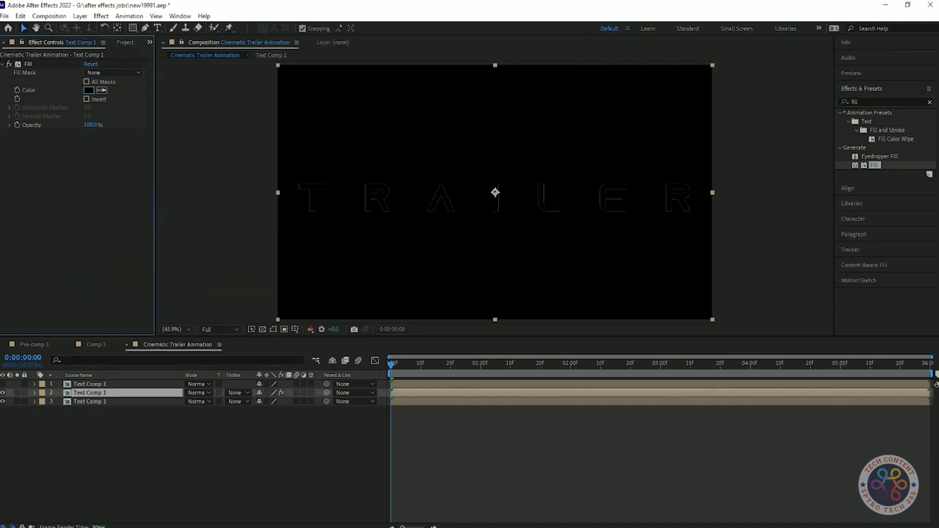
Add Matte Choker to the black-filled layer with Geometric Softness 1 at 2.0 and Iterations at 4.
{"action": "left_click", "coordinate": [859, 101]}
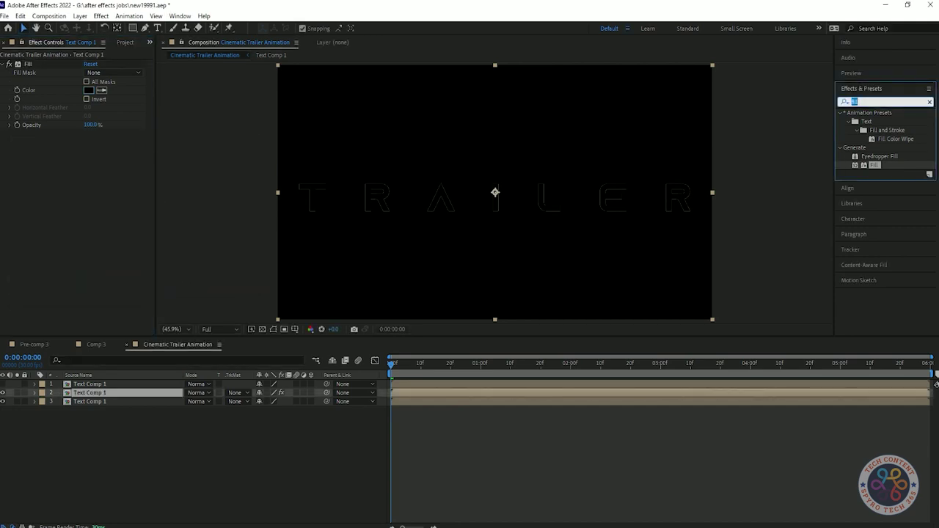
{"action": "type", "text": "matt"}
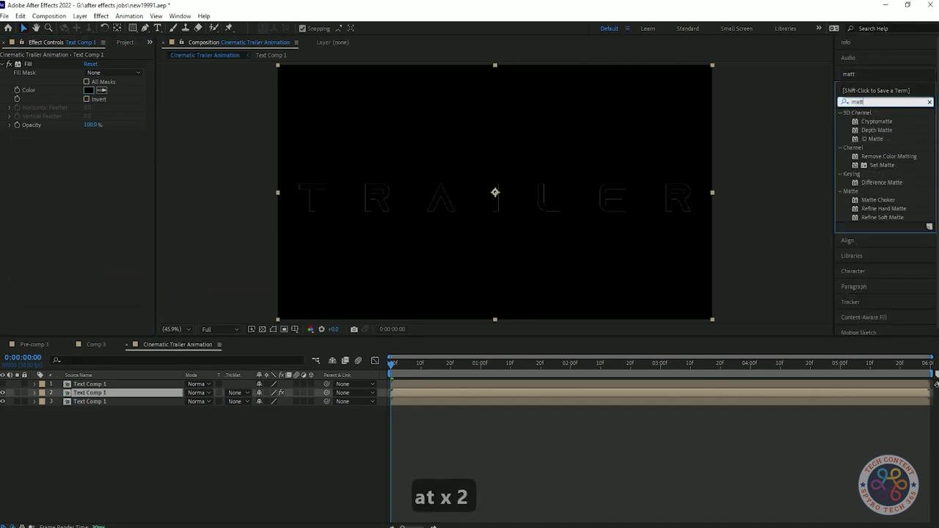
{"action": "left_click", "coordinate": [887, 200]}
{"action": "left_click_drag", "start_coordinate": [53, 166], "coordinate": [55, 167]}
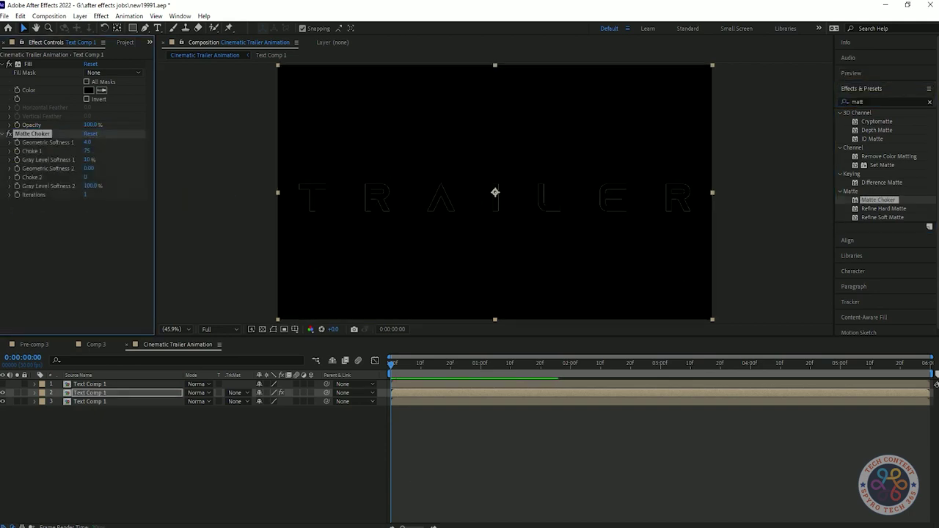
{"action": "type", "text": "2"}
{"action": "key", "text": "Return"}
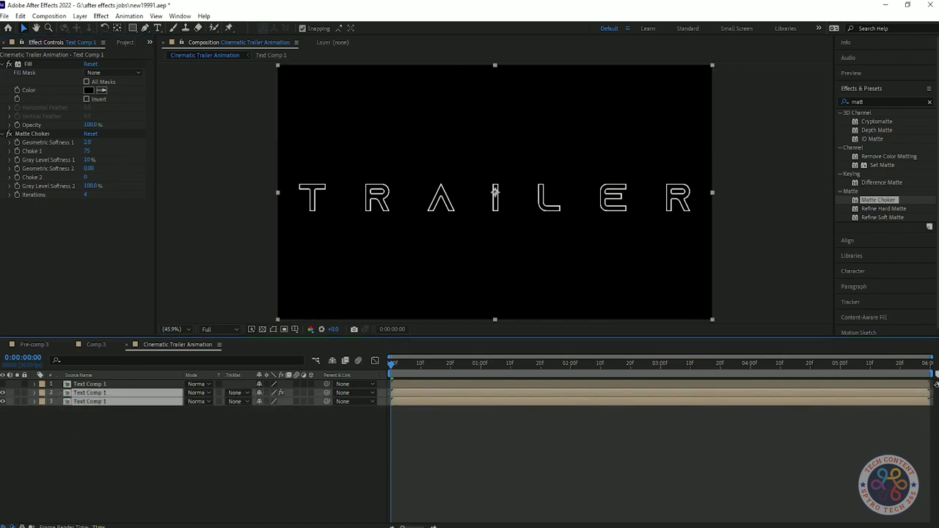
Pre-compose the two lower Text Comp 1 layers into a composition named Text Comp 2.
{"action": "right_click", "coordinate": [103, 402]}
{"action": "left_click", "coordinate": [138, 346]}
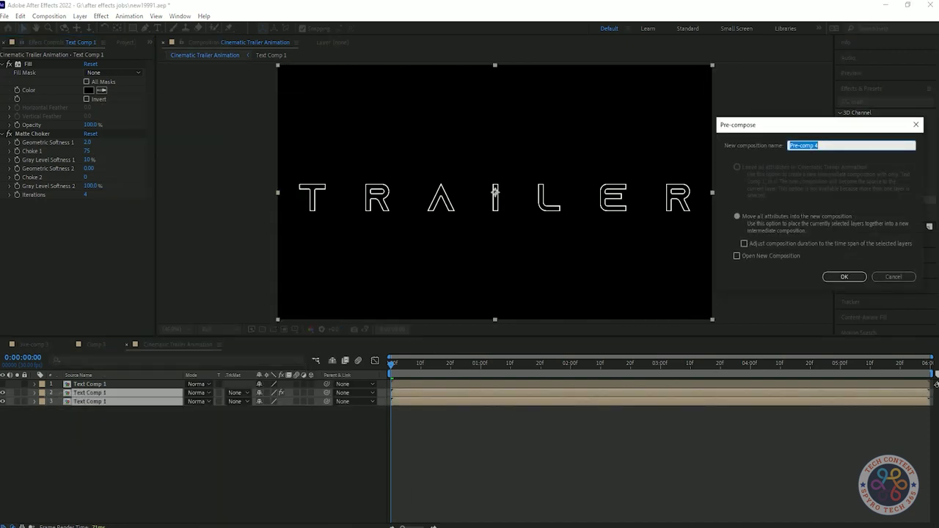
{"action": "type", "text": "Text Comp "}
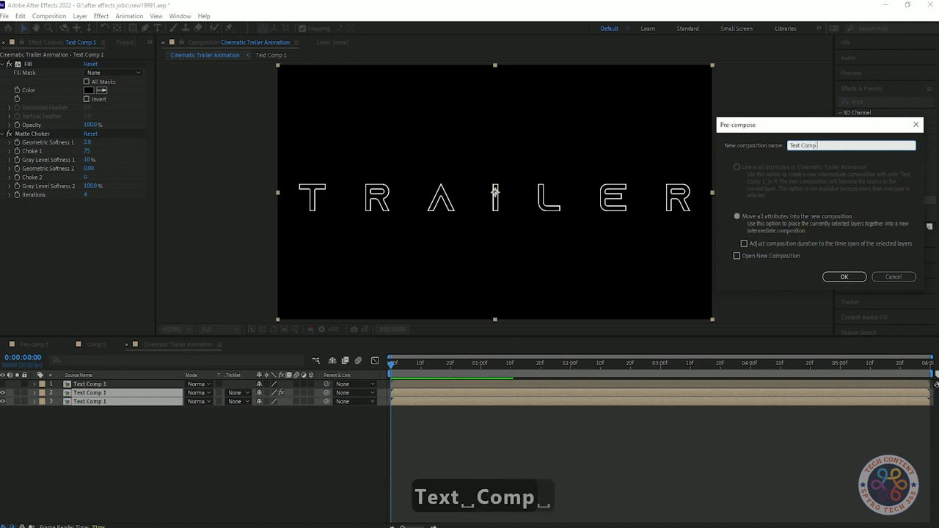
{"action": "type", "text": "2"}
{"action": "key", "text": "Return"}
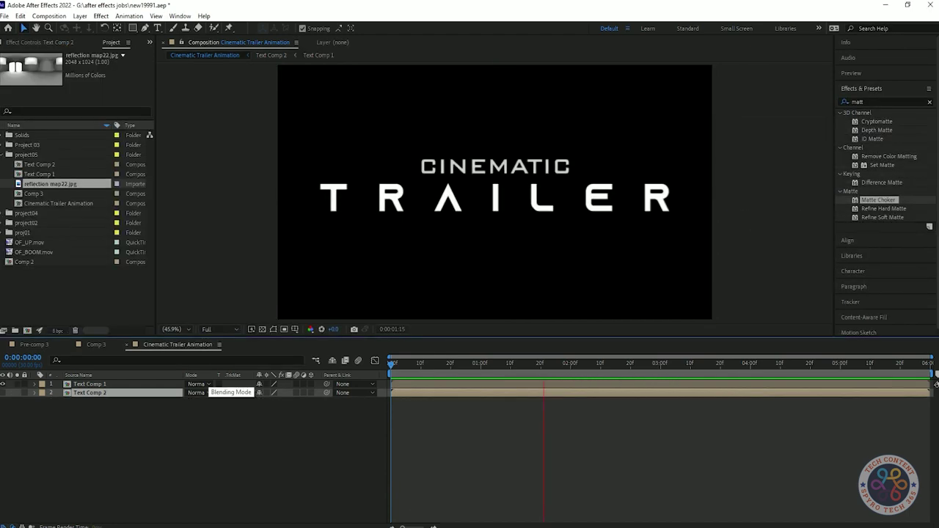
Stop the preview and place reflection map22.jpg in the timeline between Text Comp 1 and Text Comp 2.
{"action": "key", "text": "space"}
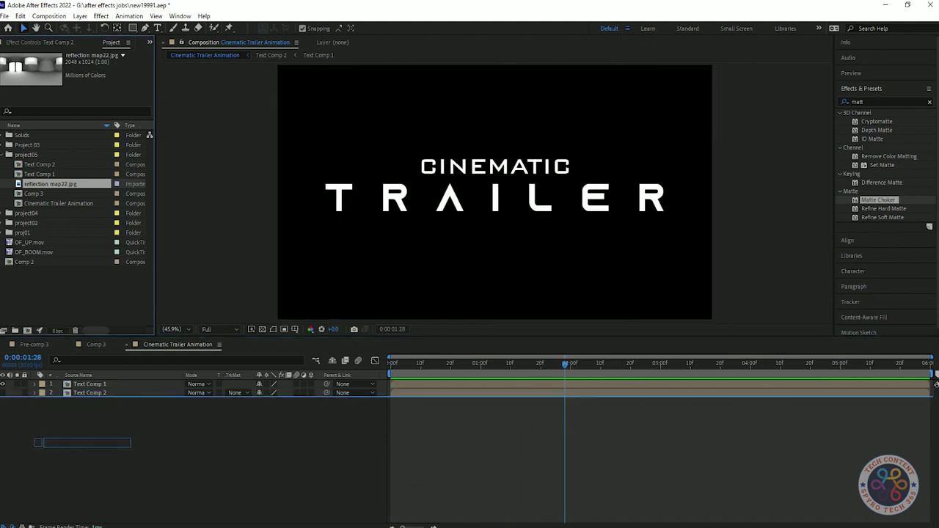
{"action": "key", "text": "ctrl+a"}
{"action": "left_click_drag", "start_coordinate": [101, 388], "coordinate": [101, 389]}
{"action": "right_click", "coordinate": [100, 393]}
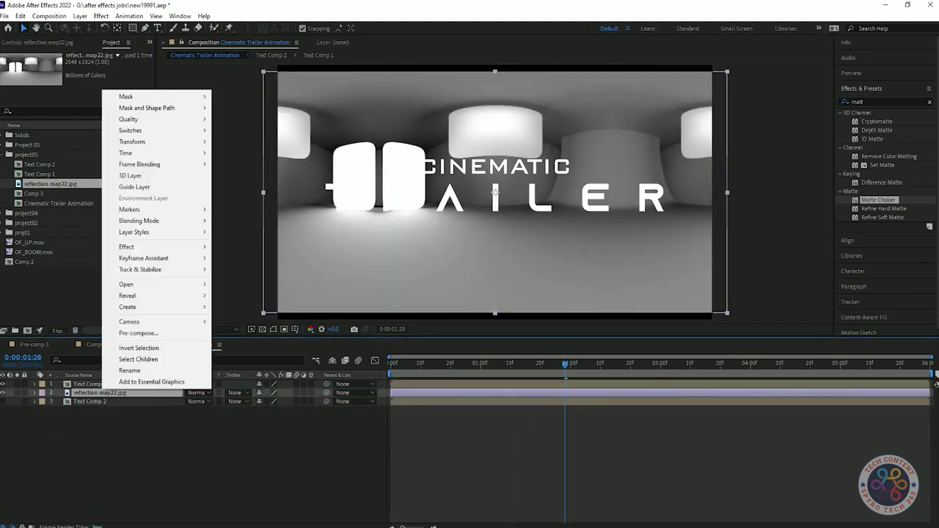
{"action": "key", "text": "Escape"}
Scale the reflection map layer down to 84%.
{"action": "left_click", "coordinate": [101, 393]}
{"action": "key", "text": "s"}
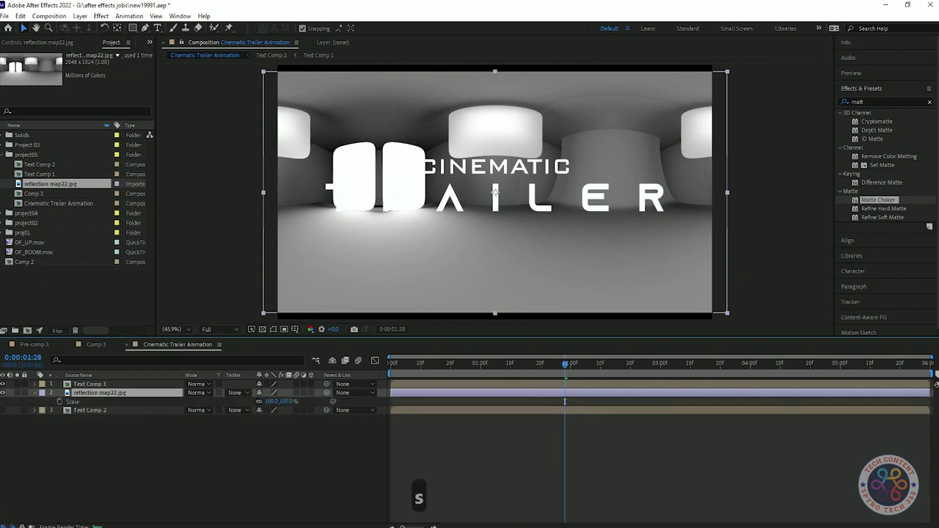
{"action": "left_click_drag", "start_coordinate": [281, 401], "coordinate": [269, 402]}
{"action": "key", "text": "F2"}
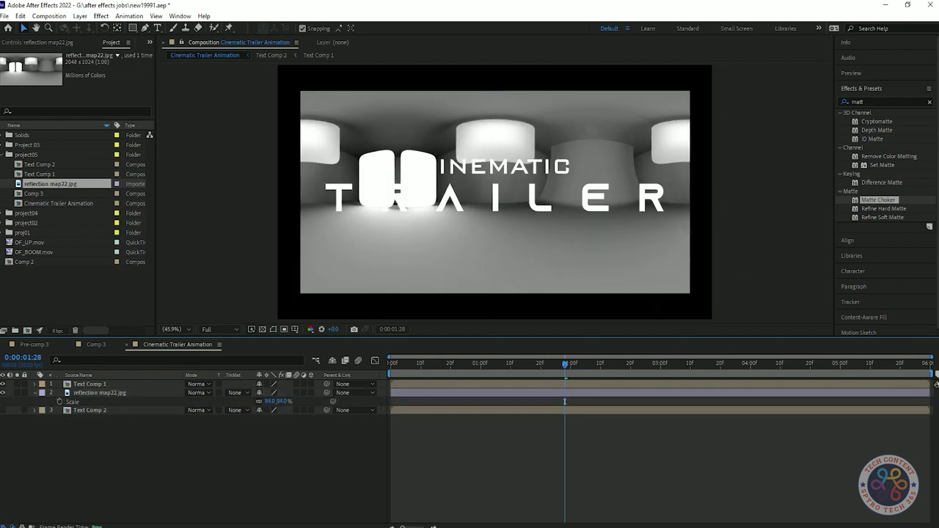
Apply Motion Tile to the reflection map layer with Output Width 200 and Mirror Edges enabled.
{"action": "left_click", "coordinate": [565, 402]}
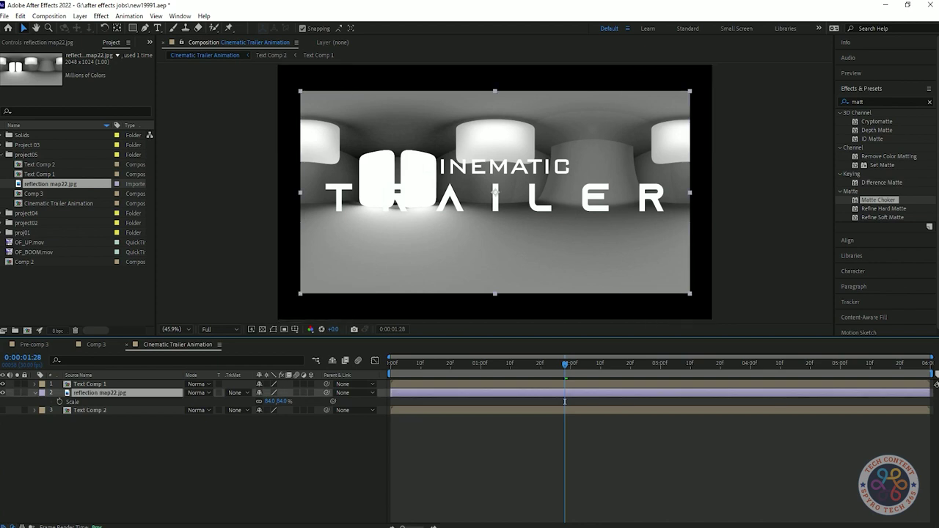
{"action": "key", "text": "ctrl+5"}
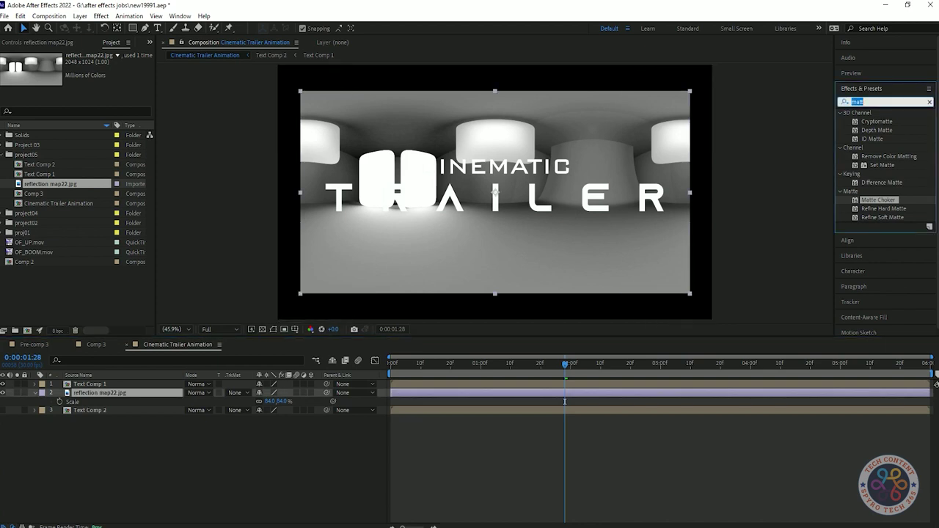
{"action": "type", "text": "motion ti"}
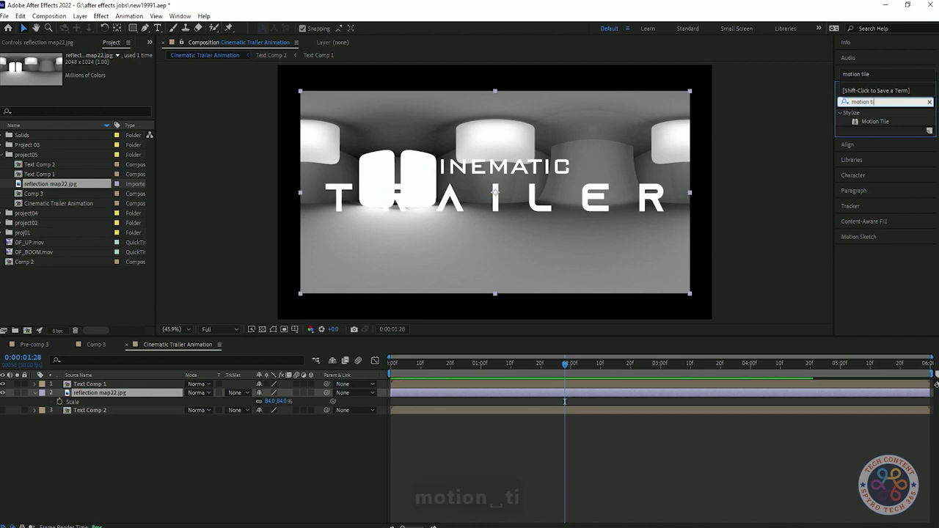
{"action": "left_click_drag", "start_coordinate": [874, 121], "coordinate": [116, 393]}
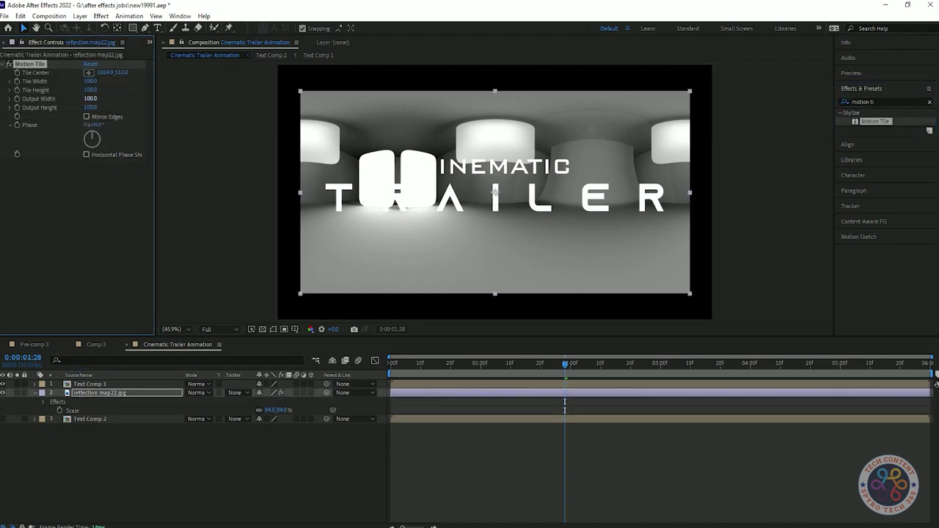
{"action": "type", "text": "200"}
{"action": "key", "text": "Return"}
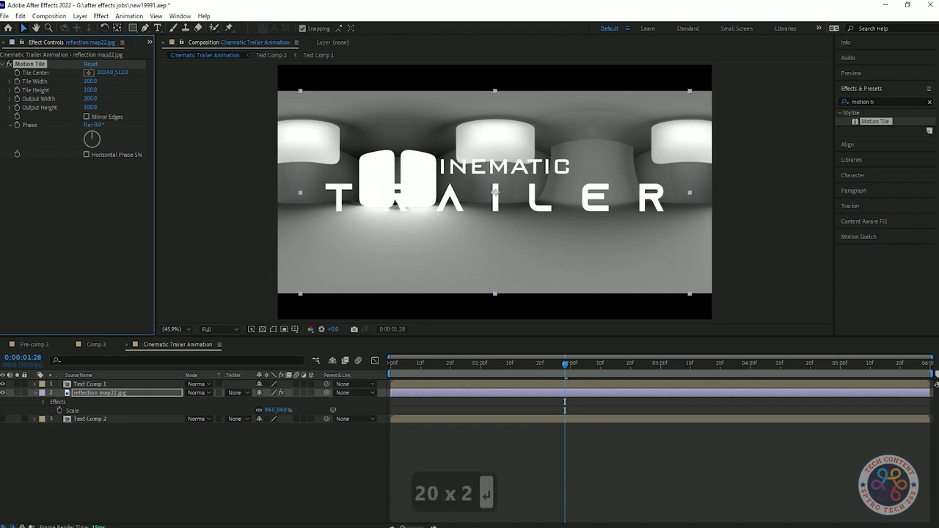
{"action": "left_click", "coordinate": [86, 116]}
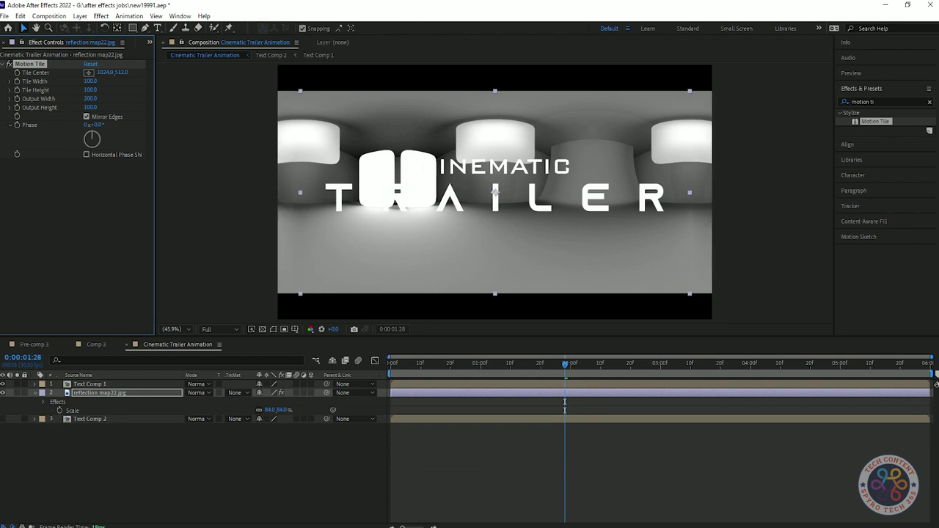
Animate Motion Tile's Tile Center from 1024 horizontally at the first frame to about 4423 at 0:00:05:29.
{"action": "left_click_drag", "start_coordinate": [564, 364], "coordinate": [929, 364]}
{"action": "left_click", "coordinate": [17, 73]}
{"action": "left_click_drag", "start_coordinate": [104, 72], "coordinate": [353, 72]}
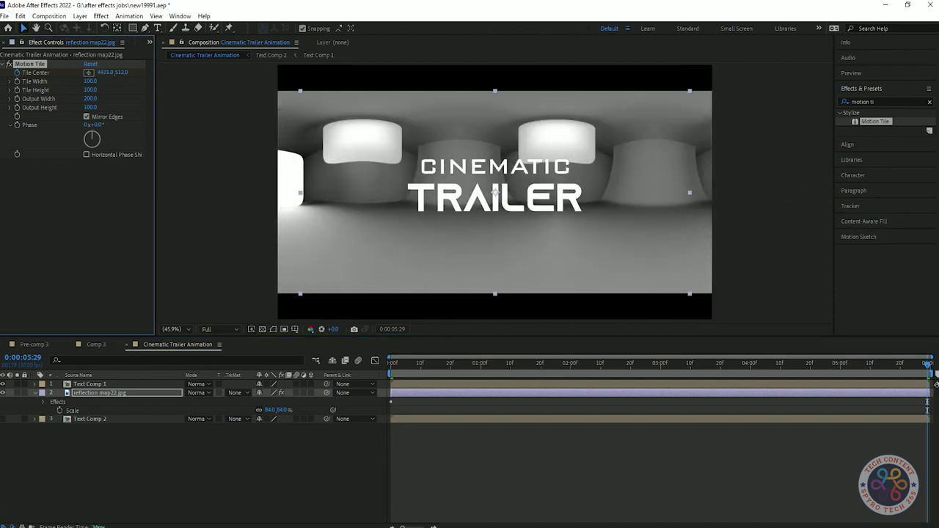
Preview the moving reflection map from the start and undo the last Tile Center change.
{"action": "key", "text": "Home"}
{"action": "key", "text": "space"}
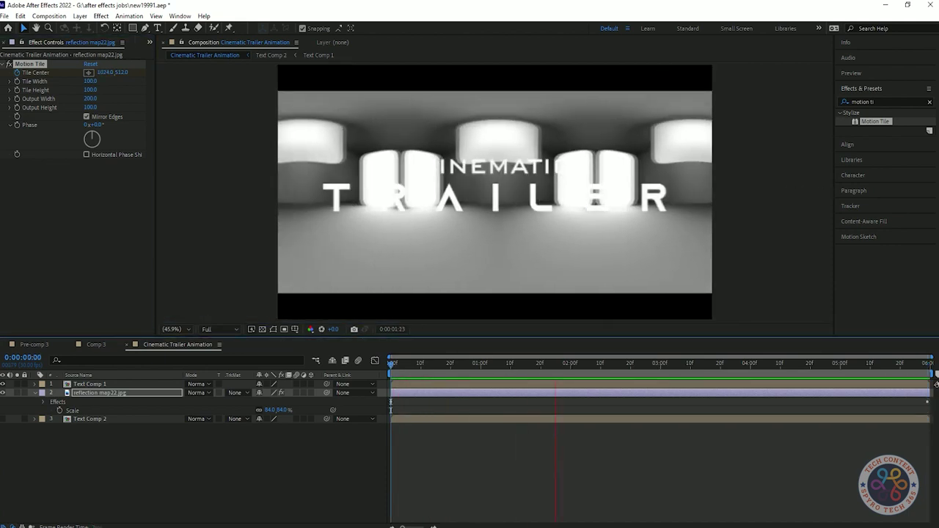
{"action": "key", "text": "space"}
{"action": "key", "text": "ctrl+z"}
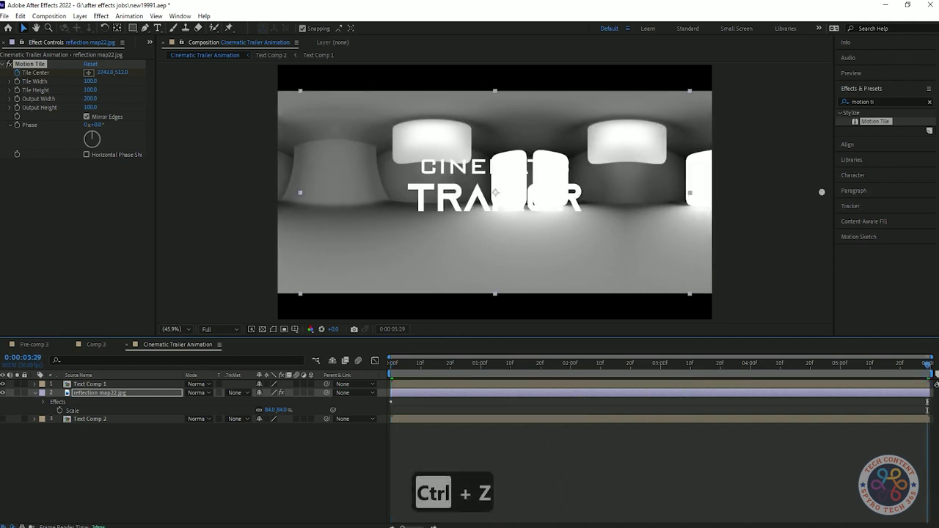
Play back the moving reflection map behind the title from the first frame.
{"action": "key", "text": "Home"}
{"action": "key", "text": "space"}
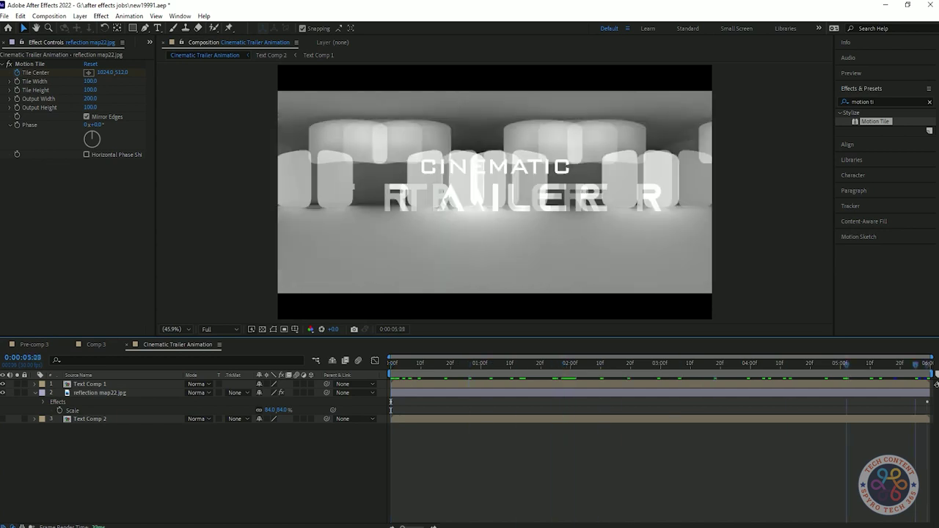
{"action": "key", "text": "space"}
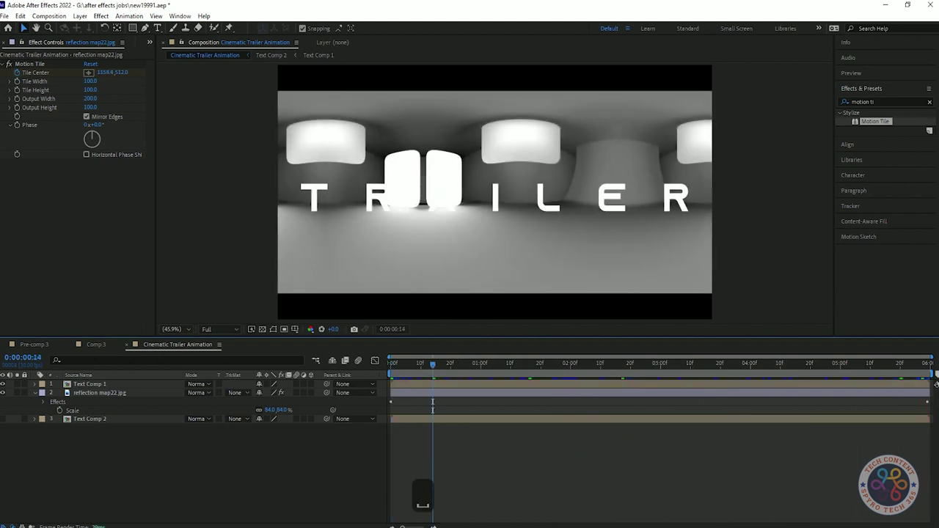
Pre-compose the reflection map layer as "reflection map comp1", moving all attributes into the new composition.
{"action": "left_click", "coordinate": [35, 393]}
{"action": "right_click", "coordinate": [117, 394]}
{"action": "mouse_move", "coordinate": [176, 328]}
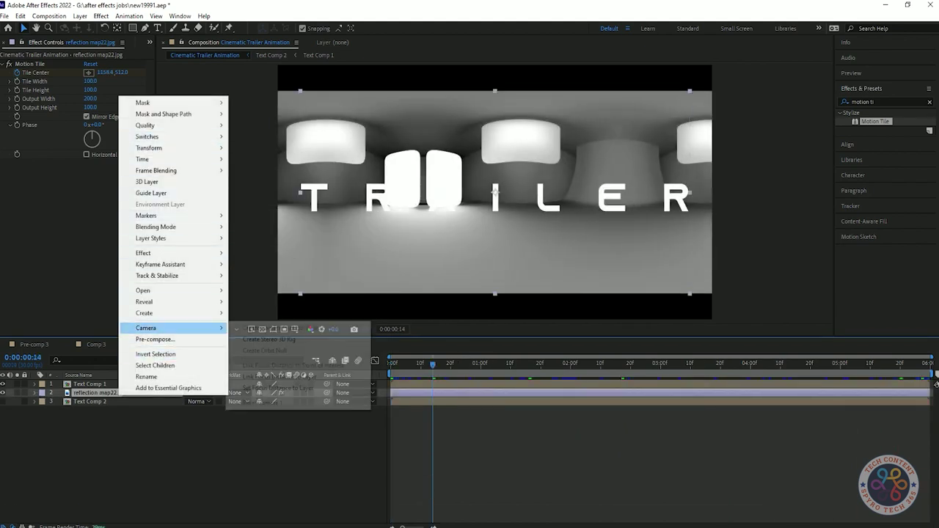
{"action": "left_click", "coordinate": [155, 339]}
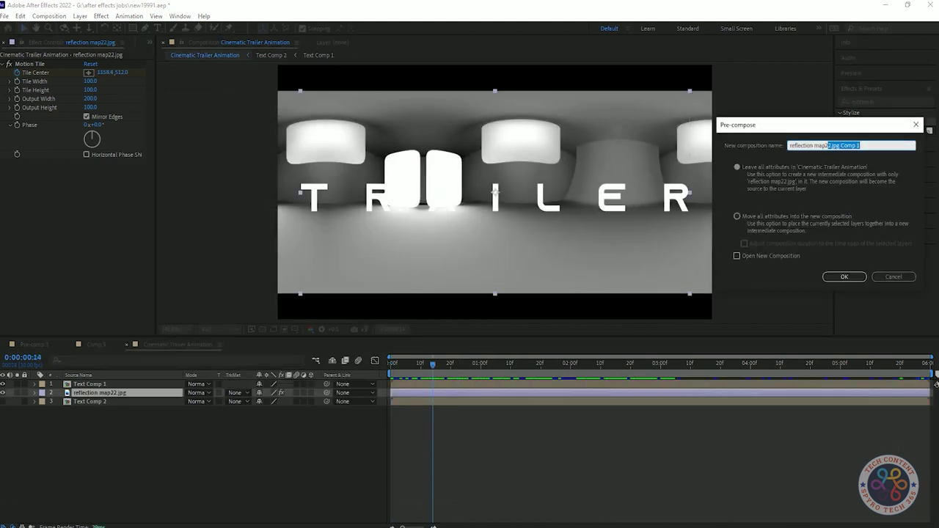
{"action": "key", "text": "BackSpace"}
{"action": "key", "text": "BackSpace"}
{"action": "type", "text": "comp1"}
{"action": "left_click", "coordinate": [737, 216]}
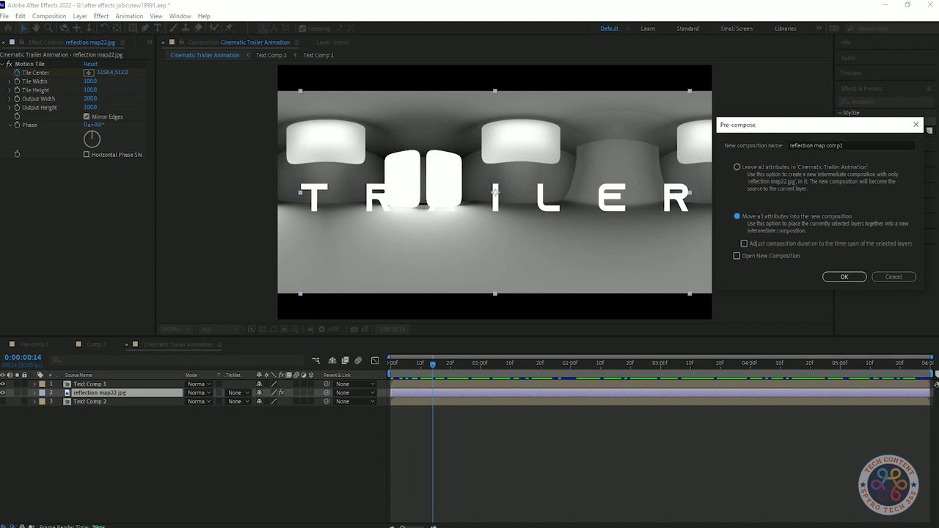
{"action": "left_click", "coordinate": [844, 276]}
Set the reflection map comp1 layer's track matte to Alpha Matte "Text Comp 1" and save the project.
{"action": "left_click", "coordinate": [242, 433]}
{"action": "left_click", "coordinate": [236, 393]}
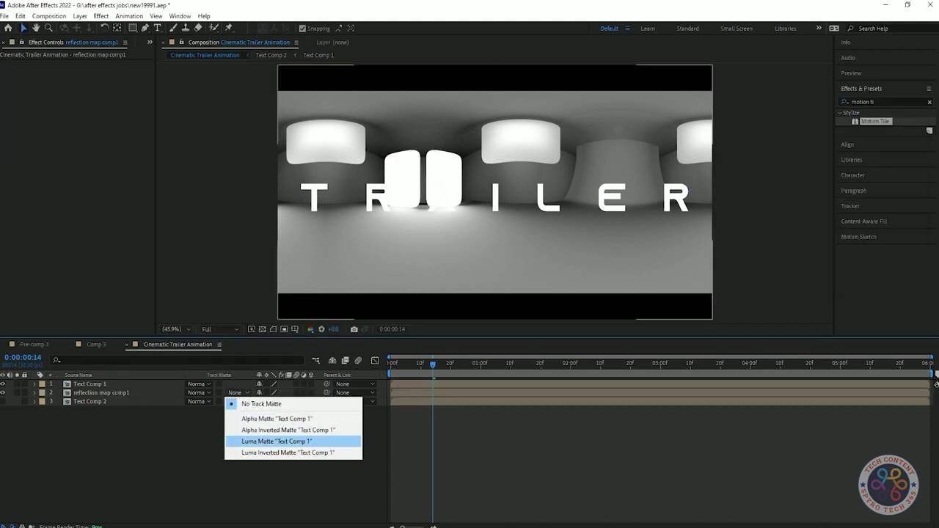
{"action": "left_click", "coordinate": [273, 419]}
{"action": "left_click_drag", "start_coordinate": [432, 364], "coordinate": [391, 364]}
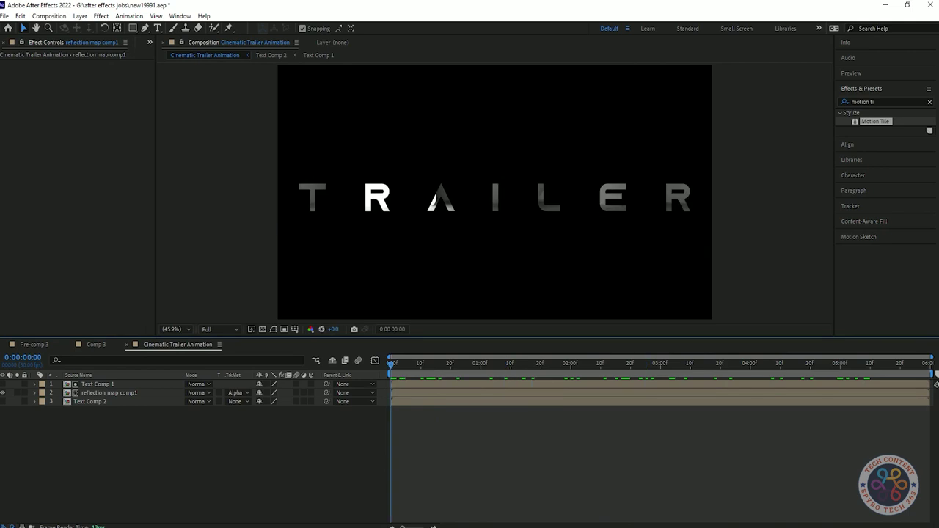
{"action": "key", "text": "ctrl+s"}
Apply the CC Glass effect to the reflection map comp1 layer.
{"action": "left_click", "coordinate": [120, 393]}
{"action": "left_click", "coordinate": [887, 102]}
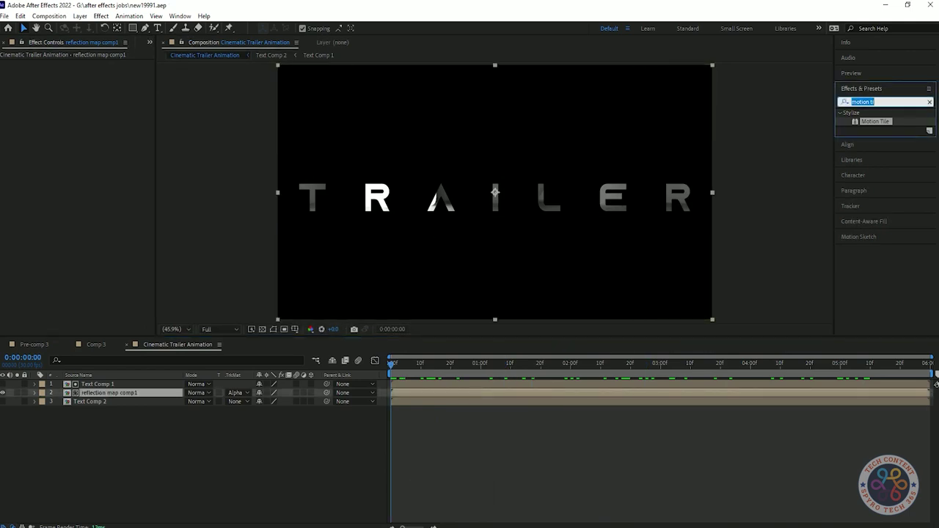
{"action": "type", "text": "cc f"}
{"action": "key", "text": "BackSpace"}
{"action": "type", "text": "glas"}
{"action": "double_click", "coordinate": [872, 121]}
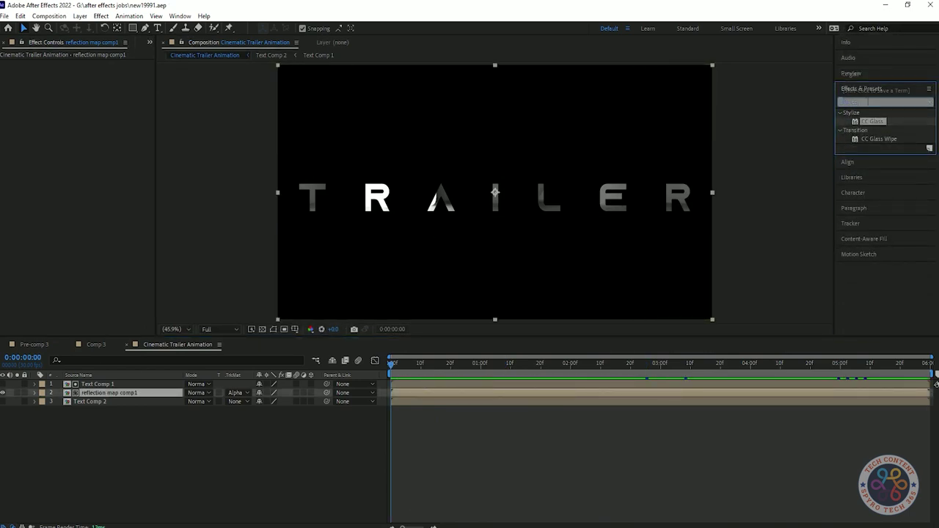
Try Text Comp 2 and reflection map comp1 in turn as the CC Glass bump map.
{"action": "left_click", "coordinate": [99, 82]}
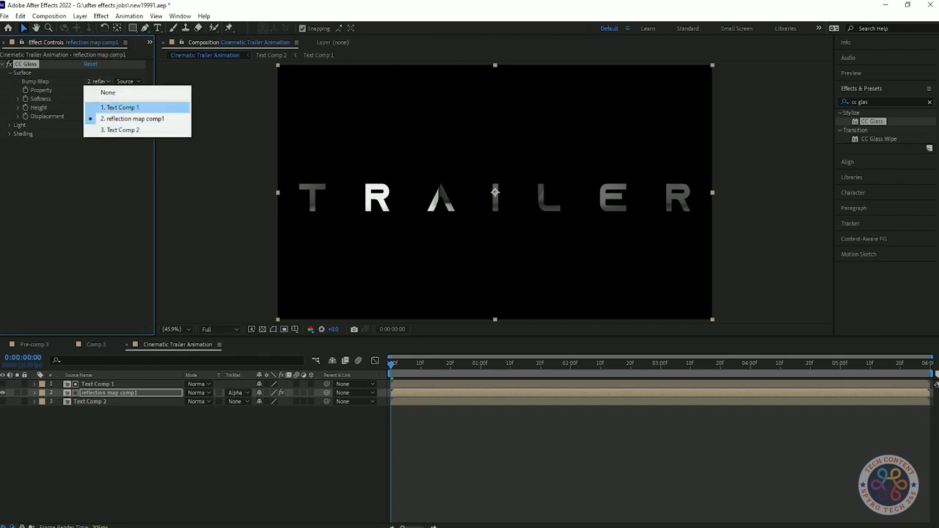
{"action": "left_click", "coordinate": [123, 130]}
{"action": "mouse_move", "coordinate": [392, 363]}
{"action": "left_mouse_down"}
{"action": "mouse_move", "coordinate": [419, 364]}
{"action": "mouse_move", "coordinate": [392, 364]}
{"action": "left_mouse_up"}
{"action": "left_click", "coordinate": [98, 81]}
{"action": "left_click", "coordinate": [132, 118]}
{"action": "left_click", "coordinate": [98, 81]}
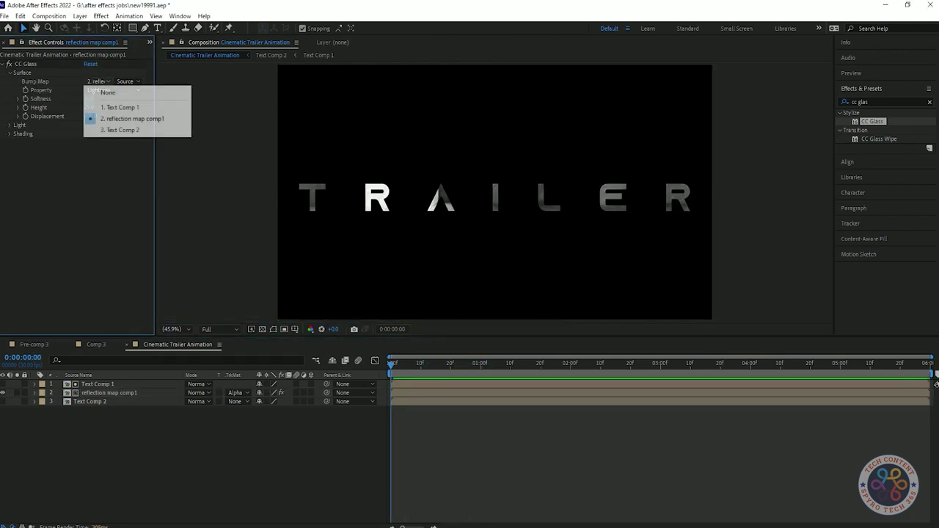
{"action": "left_click", "coordinate": [122, 129]}
Set CC Glass's Bump Map to Text Comp 1, Softness to 30, Height to -30 and Displacement to -500.
{"action": "left_click", "coordinate": [99, 81]}
{"action": "left_click", "coordinate": [120, 107]}
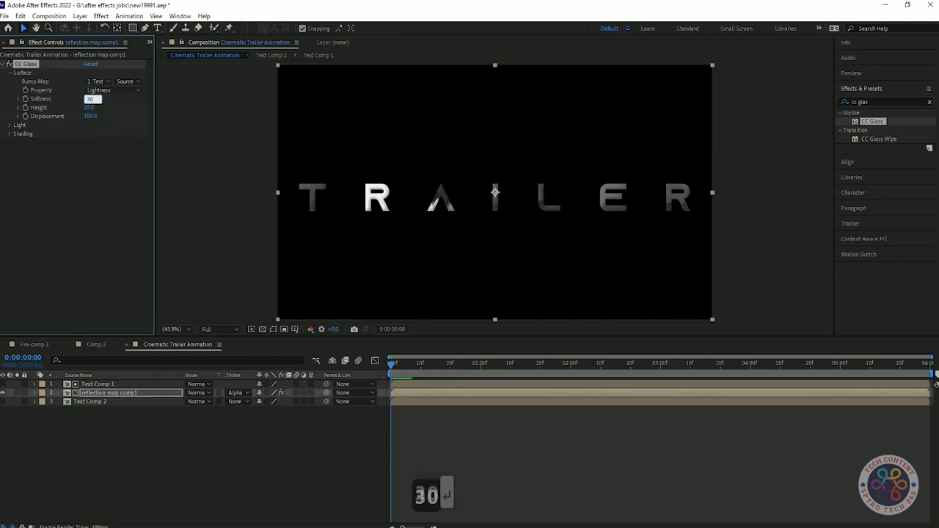
{"action": "type", "text": "30"}
{"action": "key", "text": "Return"}
{"action": "type", "text": "-35"}
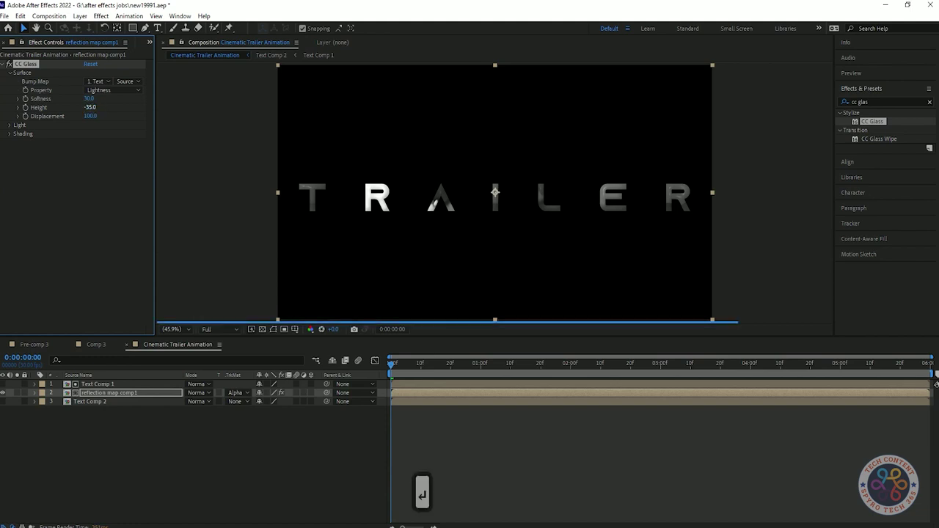
{"action": "key", "text": "Return"}
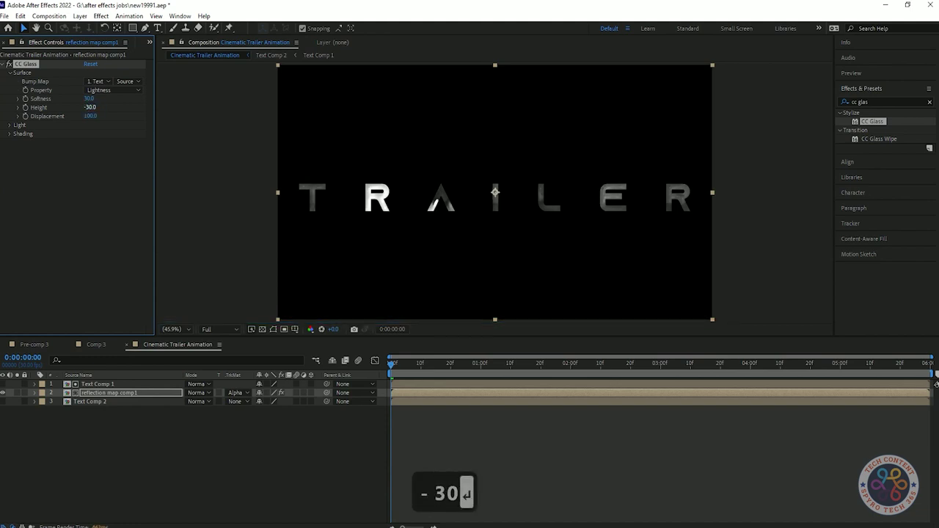
{"action": "key", "text": "Tab"}
{"action": "type", "text": "-95"}
{"action": "key", "text": "Return"}
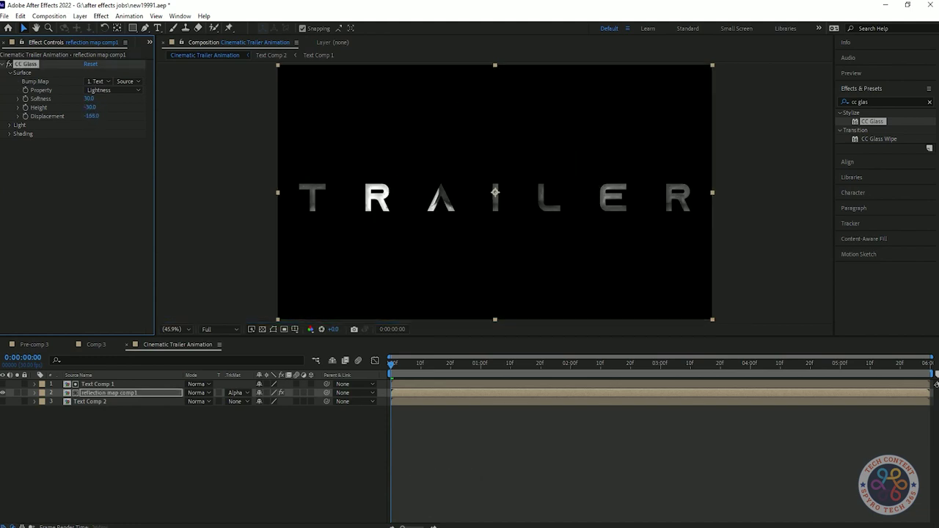
{"action": "left_click_drag", "start_coordinate": [91, 116], "coordinate": [63, 116]}
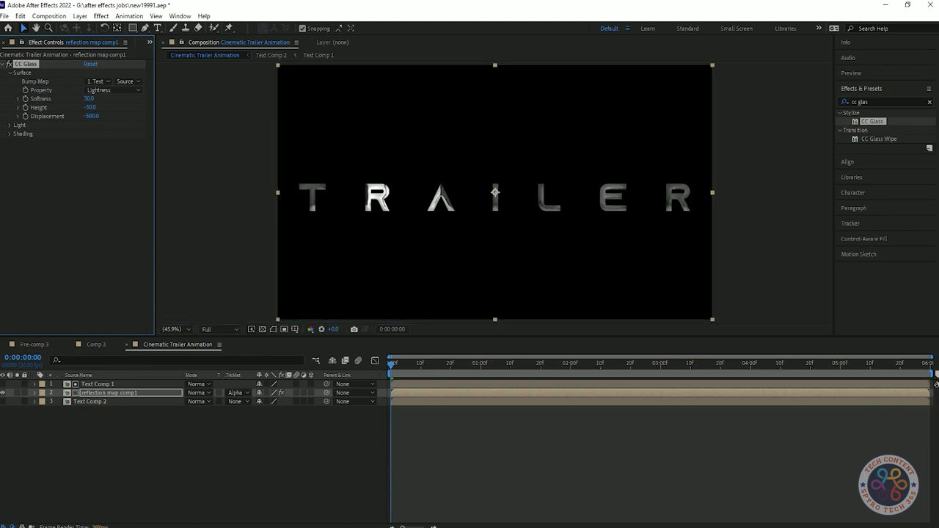
Give CC Glass a Point Light at about 956, 305 with Ambient and Diffuse at 60, and preview the shading.
{"action": "left_click", "coordinate": [10, 125]}
{"action": "left_click", "coordinate": [113, 160]}
{"action": "left_click", "coordinate": [103, 183]}
{"action": "left_click", "coordinate": [9, 195]}
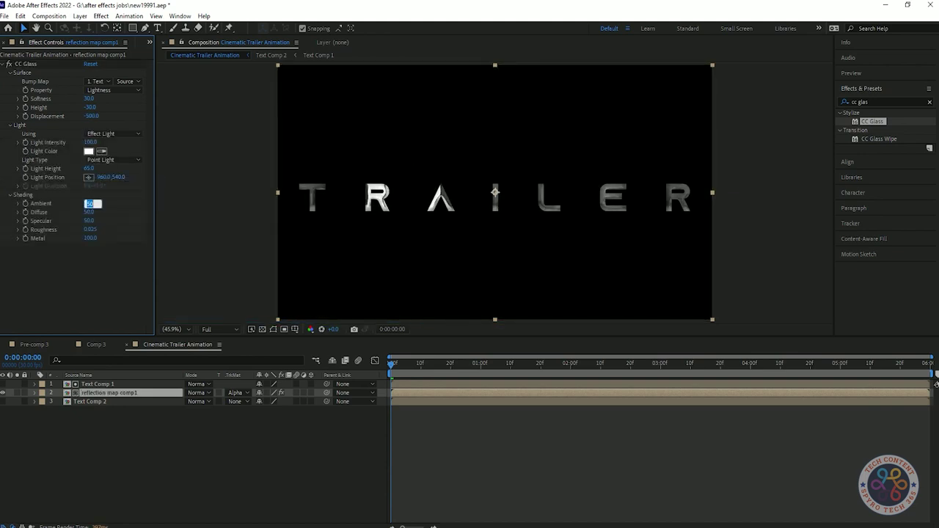
{"action": "left_click", "coordinate": [89, 229]}
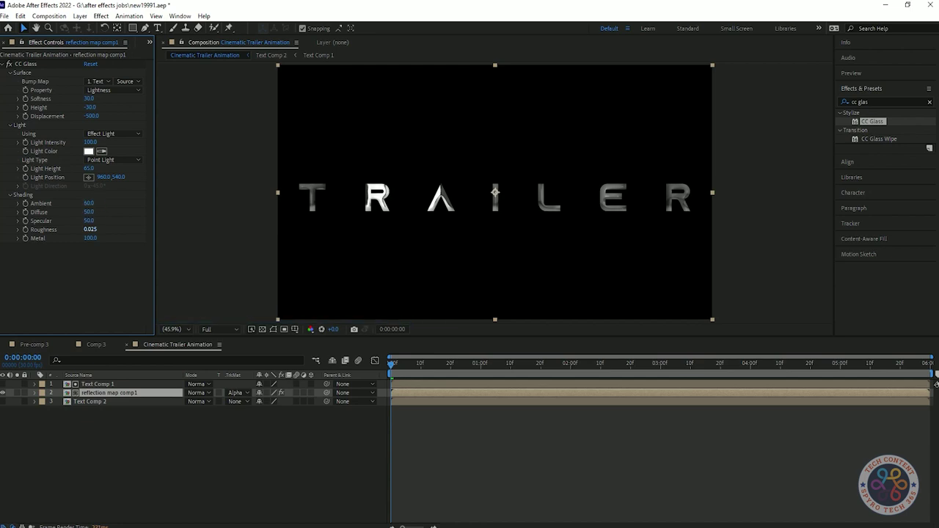
{"action": "key", "text": "ctrl+z"}
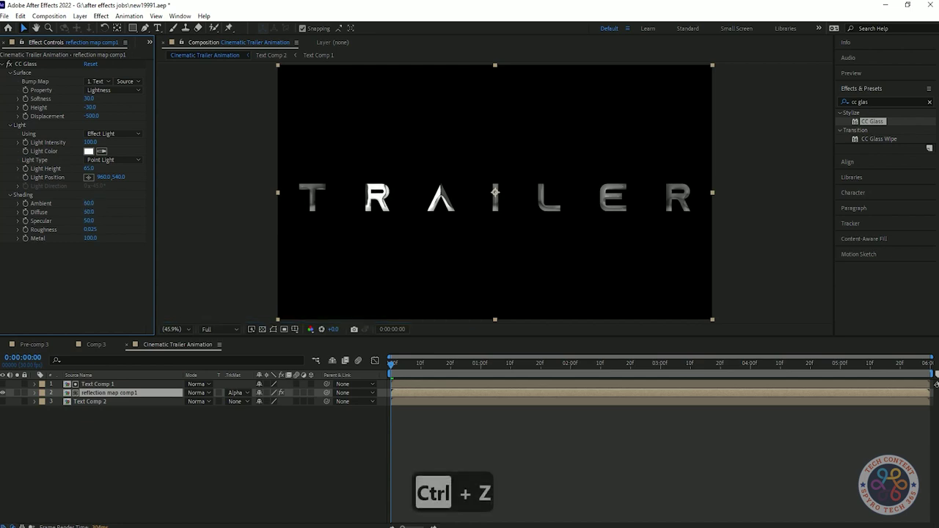
{"action": "key", "text": "ctrl+shift+z"}
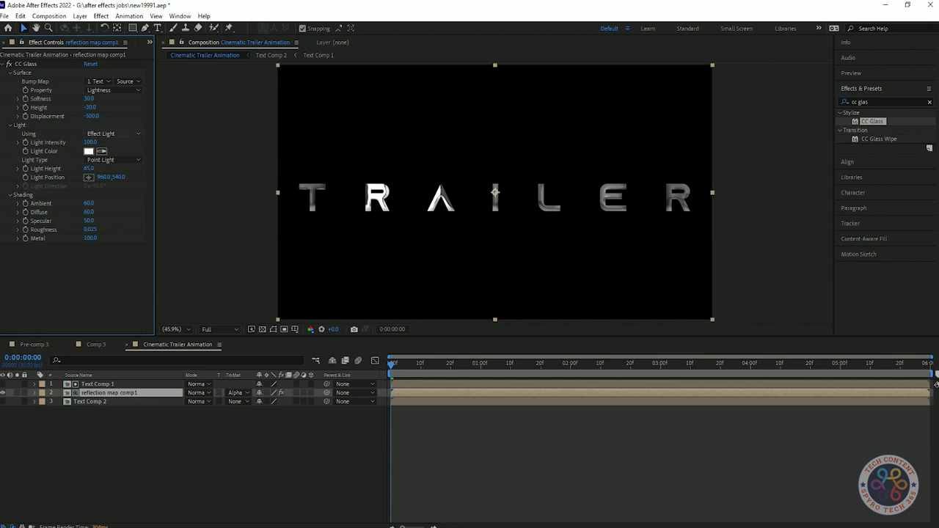
{"action": "left_click_drag", "start_coordinate": [495, 192], "coordinate": [497, 138]}
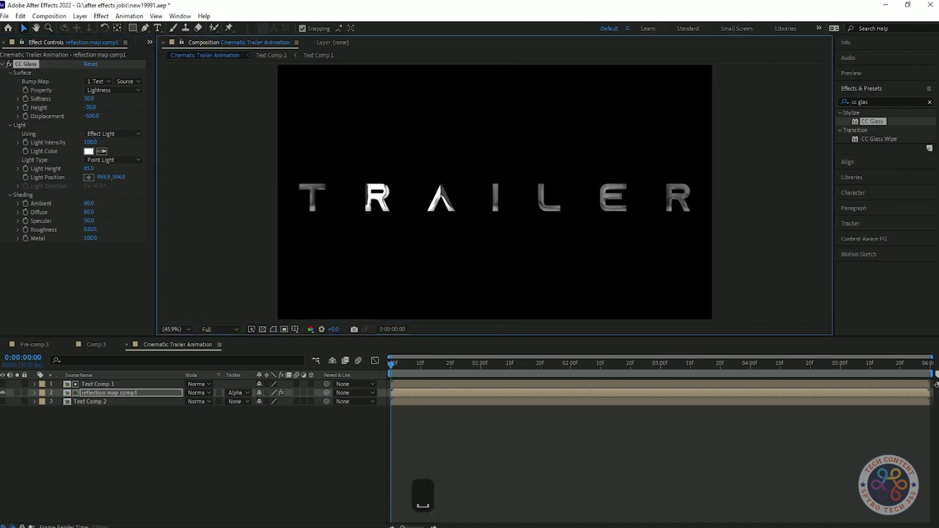
{"action": "key", "text": "space"}
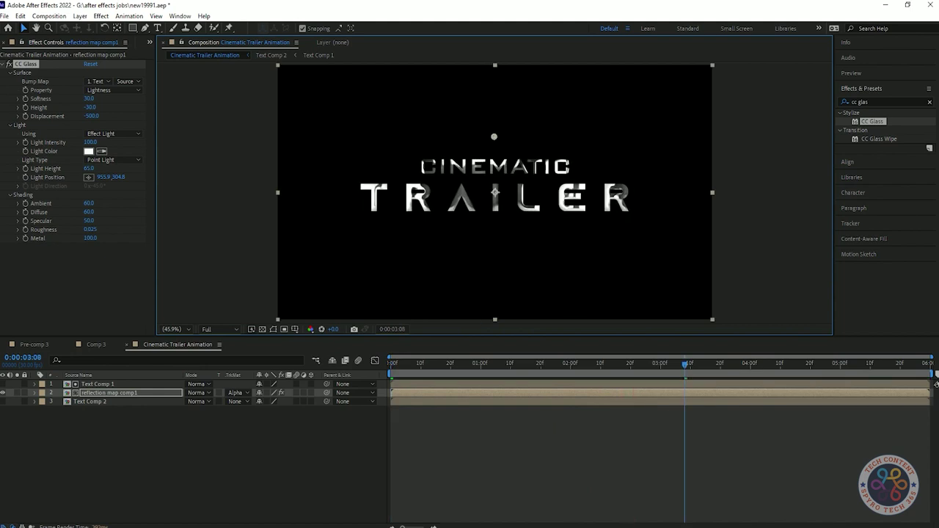
Apply the CC Blobbylize effect to the reflection map comp1 layer.
{"action": "type", "text": "cc bo"}
{"action": "key", "text": "BackSpace"}
{"action": "type", "text": "lo"}
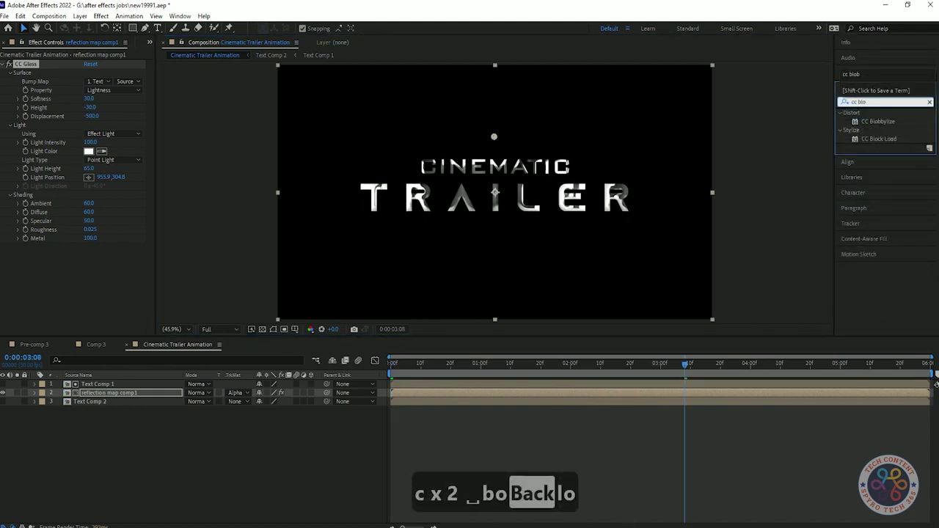
{"action": "left_click_drag", "start_coordinate": [878, 121], "coordinate": [117, 393]}
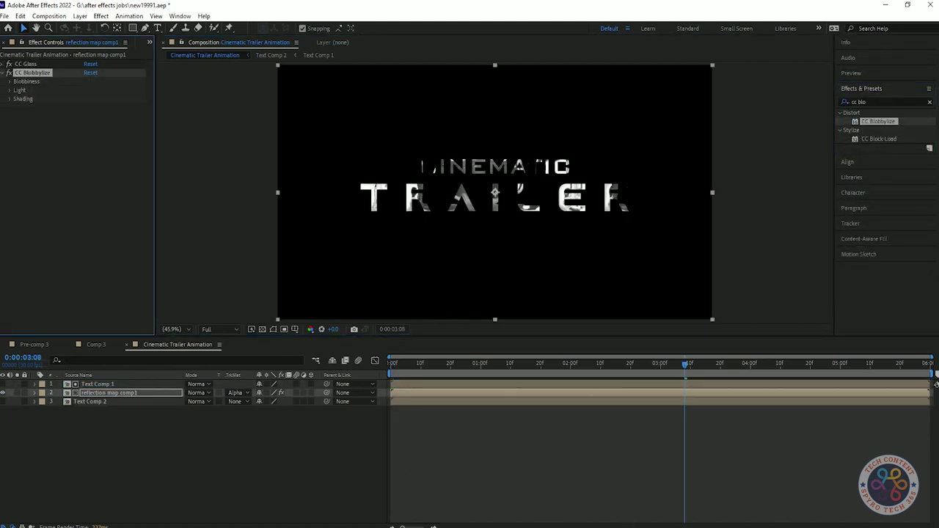
Set CC Blobbylize's Blob Layer to Text Comp 2, Softness to 6 and Cut Away to 3.
{"action": "left_click", "coordinate": [98, 90]}
{"action": "left_click", "coordinate": [118, 139]}
{"action": "left_click_drag", "start_coordinate": [684, 364], "coordinate": [477, 364]}
{"action": "left_click", "coordinate": [10, 125]}
{"action": "type", "text": "6"}
{"action": "key", "text": "Return"}
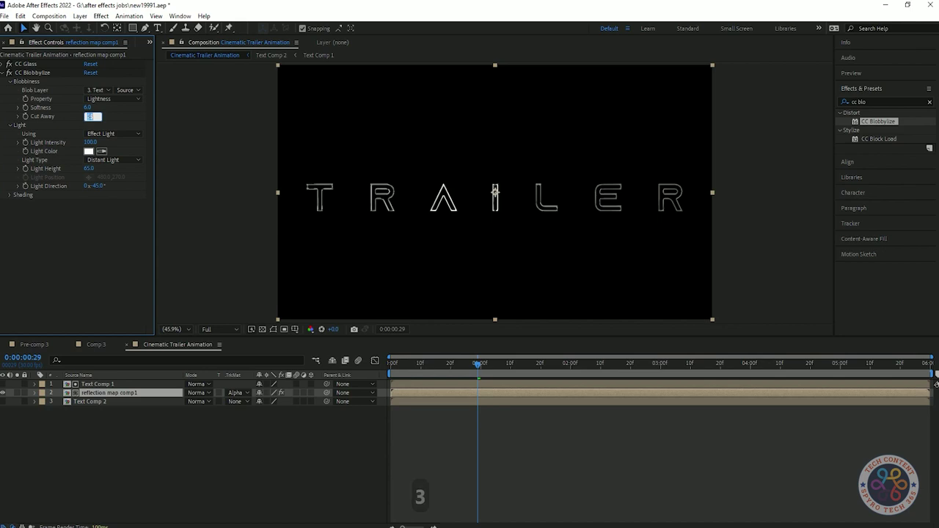
{"action": "type", "text": "3"}
{"action": "key", "text": "Return"}
Change CC Blobbylize's Light Type to Point Light and expand its Shading settings.
{"action": "left_click", "coordinate": [113, 160]}
{"action": "left_click", "coordinate": [115, 181]}
{"action": "left_click", "coordinate": [10, 195]}
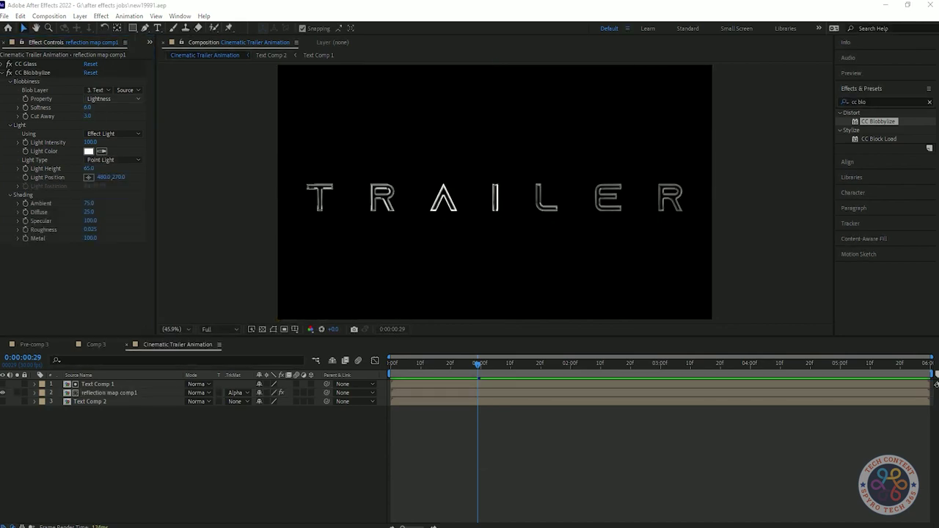
Try several channels for CC Blobbylize's Property, including Alpha and Red, to compare the text edges.
{"action": "left_click", "coordinate": [111, 98]}
{"action": "left_click", "coordinate": [103, 156]}
{"action": "left_click", "coordinate": [107, 98]}
{"action": "left_click", "coordinate": [94, 144]}
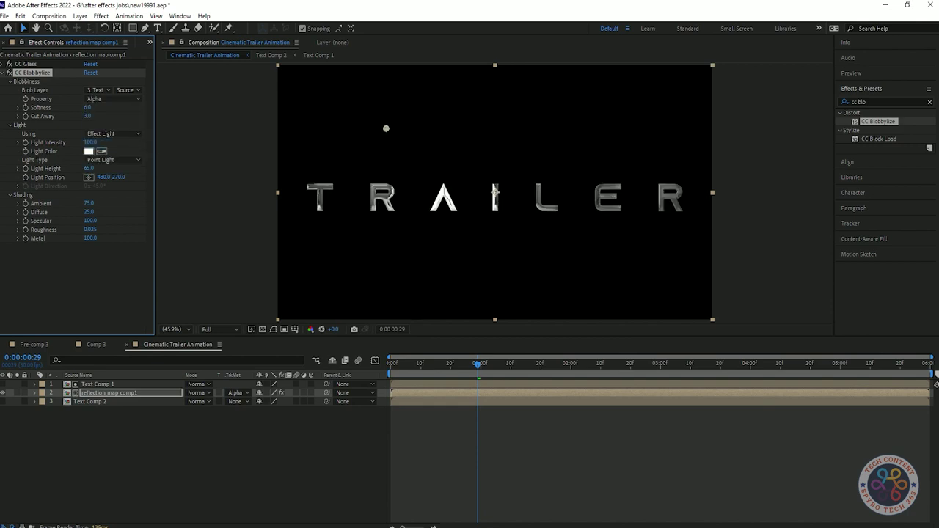
{"action": "left_click", "coordinate": [111, 98]}
{"action": "left_click", "coordinate": [102, 122]}
{"action": "left_click", "coordinate": [112, 98]}
{"action": "left_click", "coordinate": [103, 110]}
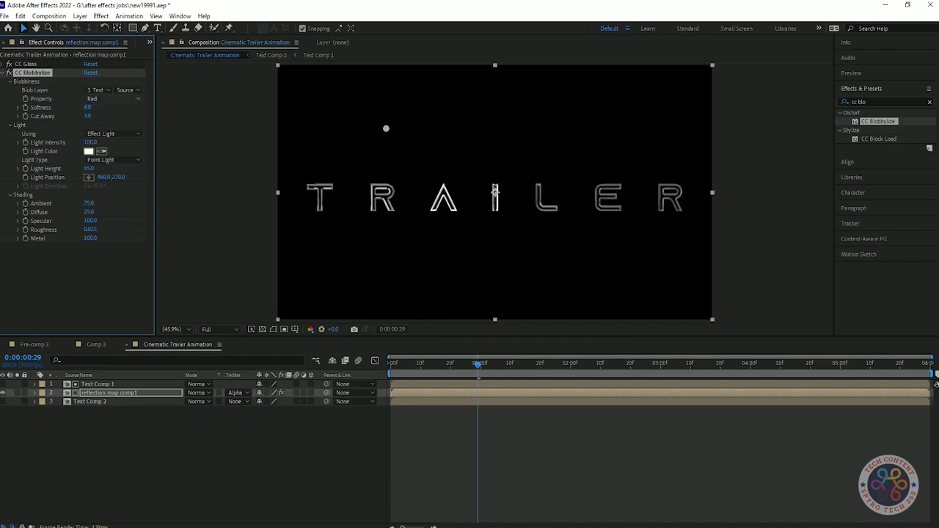
Set CC Blobbylize's Property to Alpha, place its light at about 621, 213, and preview the animation.
{"action": "left_click", "coordinate": [111, 98]}
{"action": "left_click", "coordinate": [103, 145]}
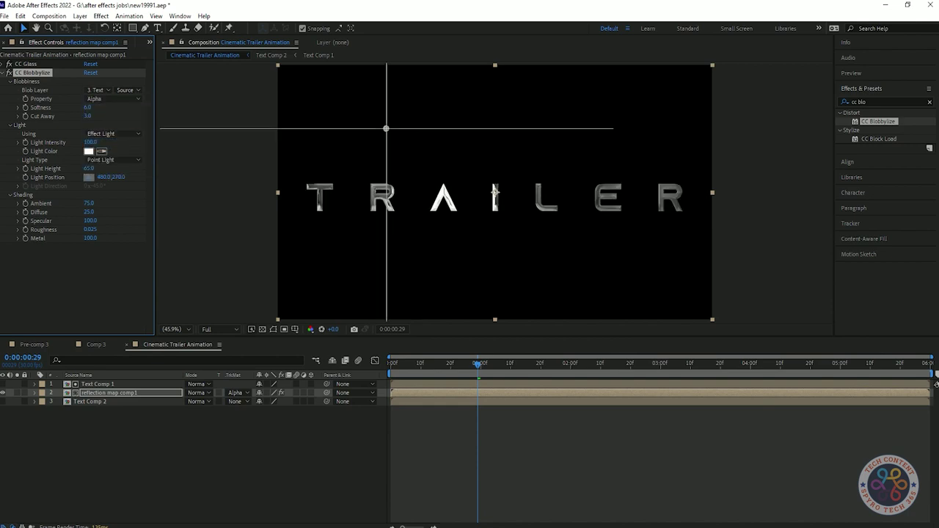
{"action": "left_click", "coordinate": [412, 113]}
{"action": "key", "text": "space"}
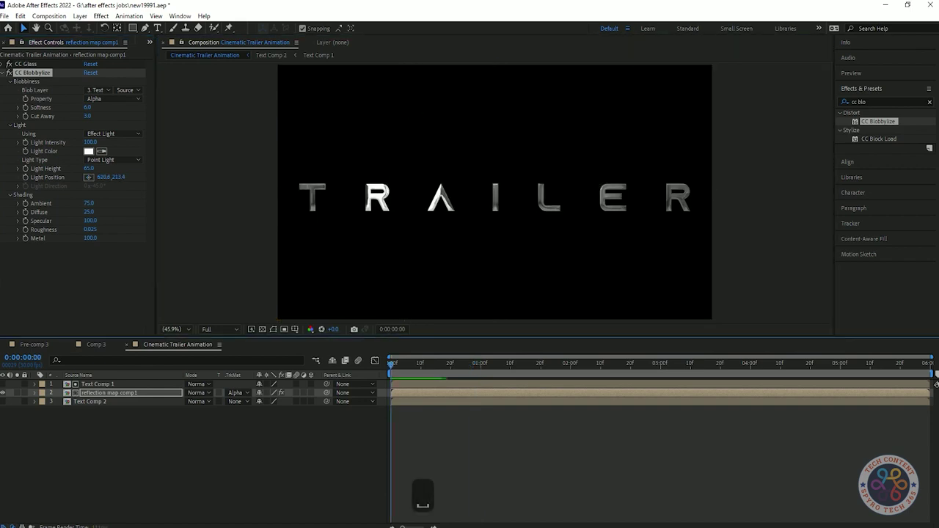
{"action": "key", "text": "space"}
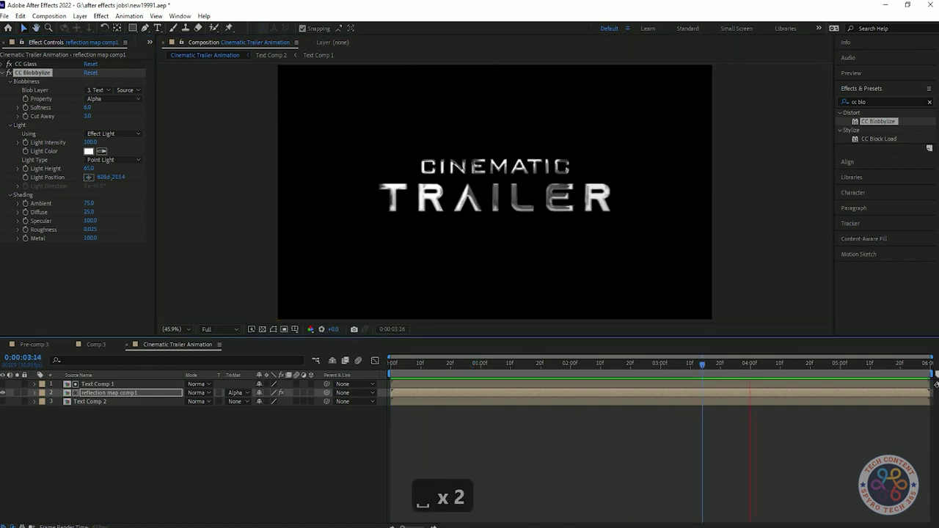
Set CC Blobbylize's Softness to 7, undo the trial Cut Away changes, and preview the title from the start.
{"action": "type", "text": "7"}
{"action": "key", "text": "Return"}
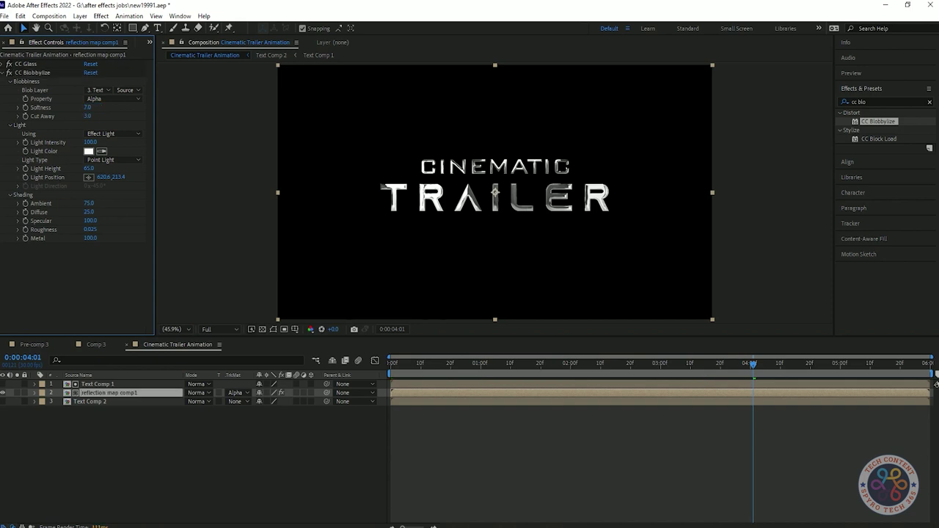
{"action": "key", "text": "ctrl+z"}
{"action": "key", "text": "ctrl+z"}
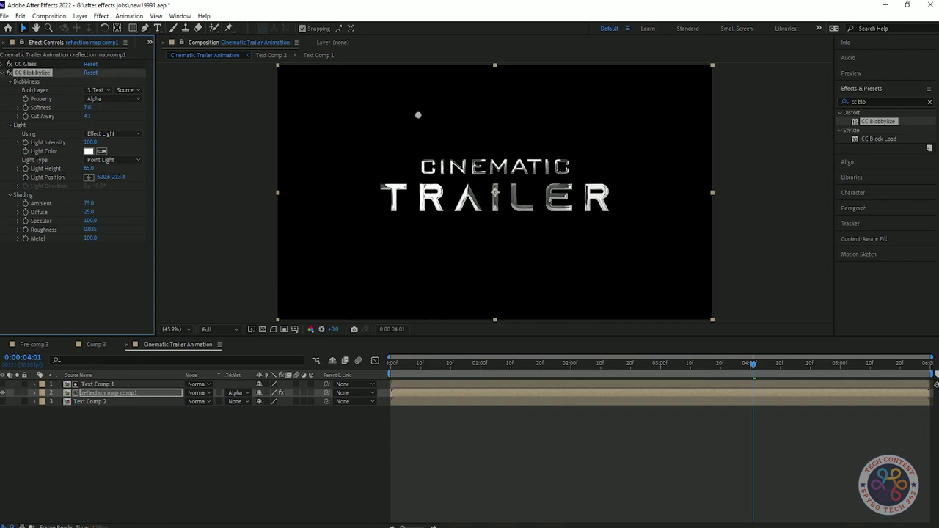
{"action": "key", "text": "ctrl+z"}
{"action": "key", "text": "space"}
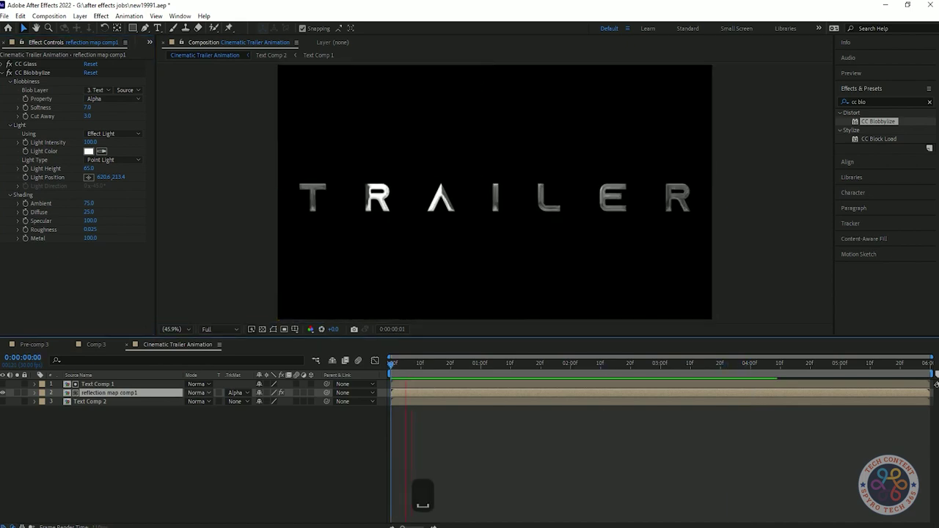
{"action": "key", "text": "space"}
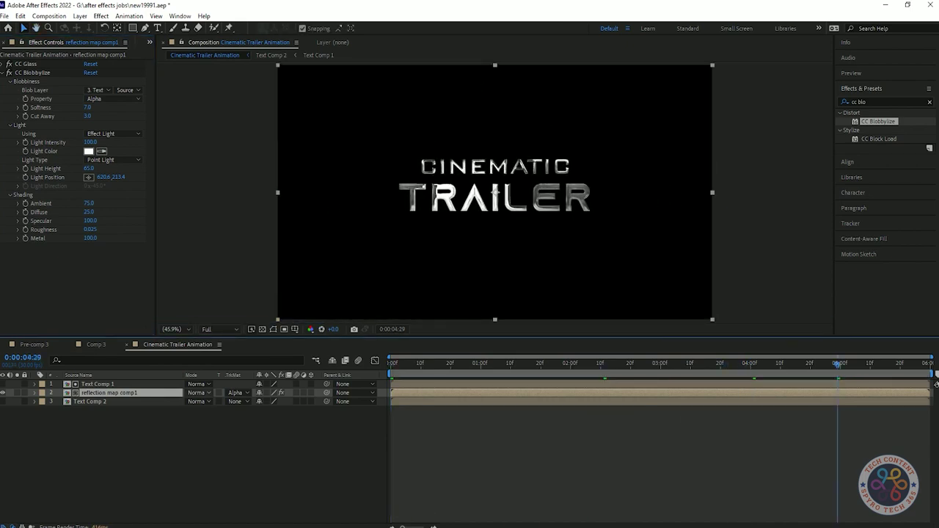
Pre-compose all three layers of the Cinematic Trailer Animation into a new composition named "Pre-comp _main2".
{"action": "left_click", "coordinate": [909, 364]}
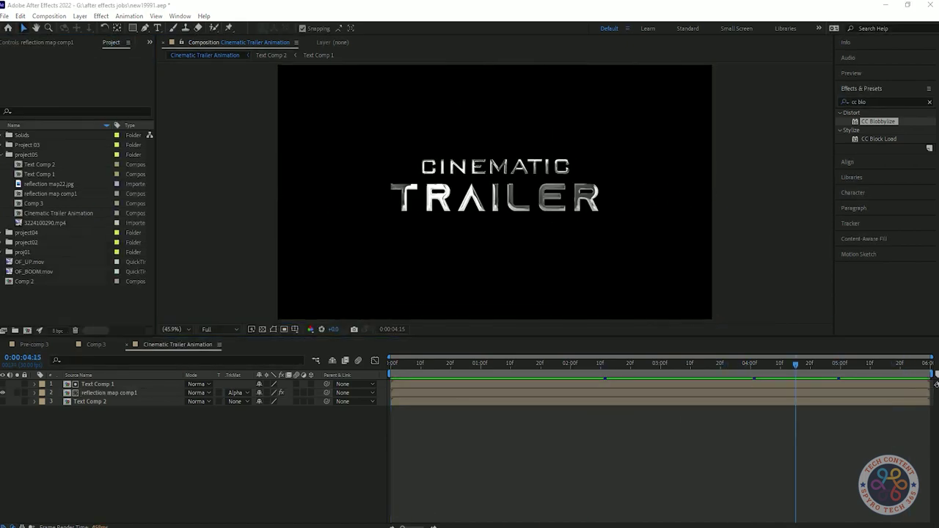
{"action": "left_click_drag", "start_coordinate": [796, 364], "coordinate": [391, 364]}
{"action": "left_click", "coordinate": [40, 165]}
{"action": "left_click", "coordinate": [59, 212]}
{"action": "left_click_drag", "start_coordinate": [46, 222], "coordinate": [77, 222]}
{"action": "left_click_drag", "start_coordinate": [200, 449], "coordinate": [110, 384]}
{"action": "right_click", "coordinate": [113, 401]}
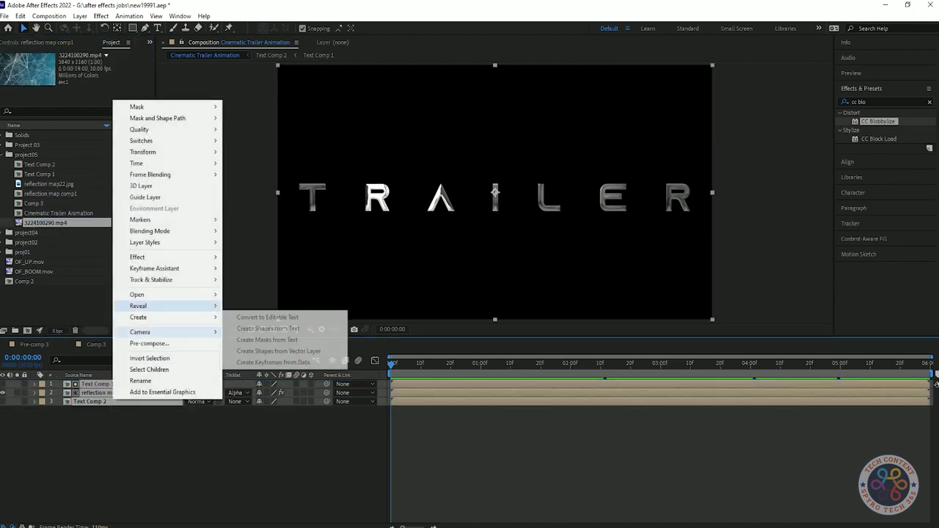
{"action": "left_click", "coordinate": [150, 343]}
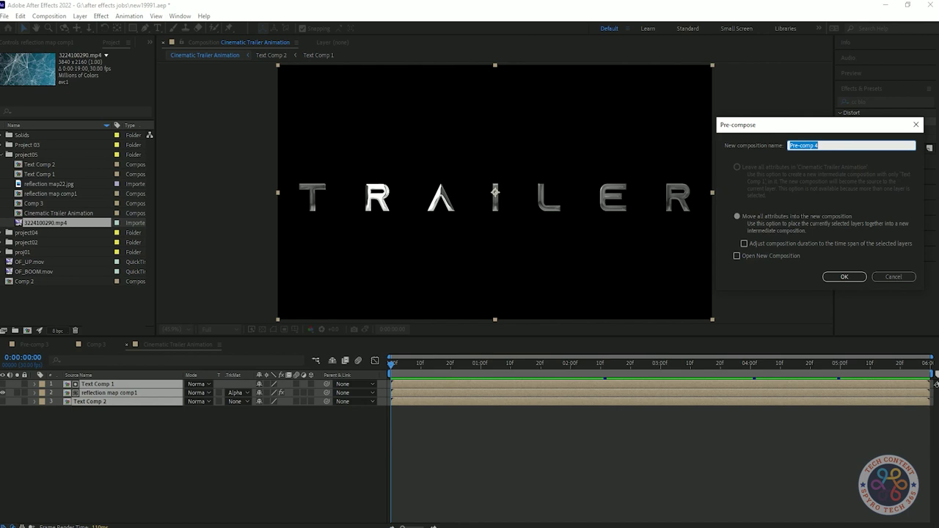
{"action": "key", "text": "BackSpace"}
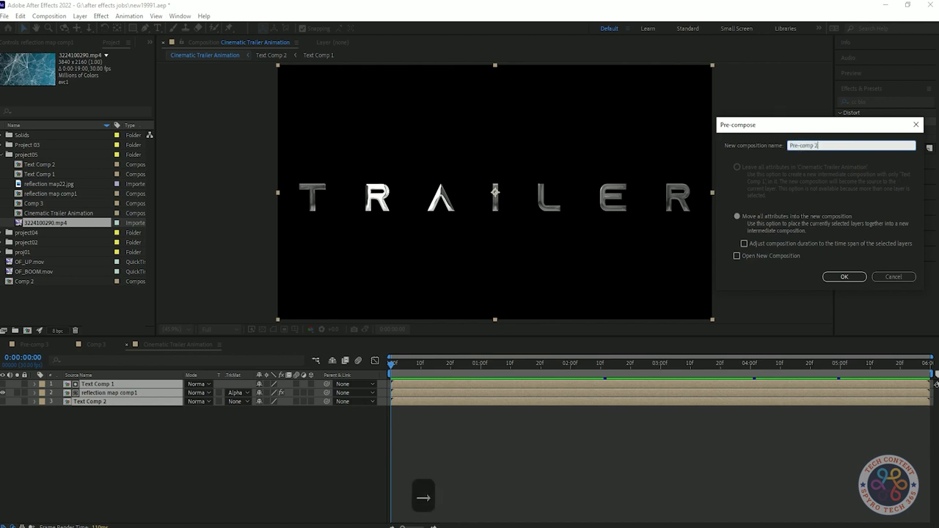
{"action": "key", "text": "BackSpace"}
{"action": "type", "text": "_main2"}
{"action": "key", "text": "Return"}
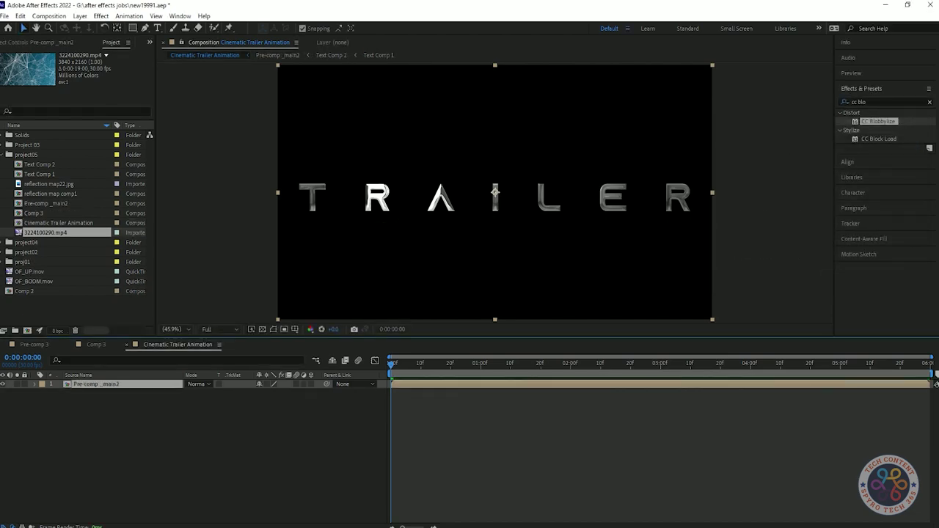
Place 3224100290.mp4 beneath the Pre-comp _main2 layer, set its blending mode to Add, and preview it.
{"action": "left_click_drag", "start_coordinate": [168, 455], "coordinate": [169, 479]}
{"action": "left_click", "coordinate": [198, 393]}
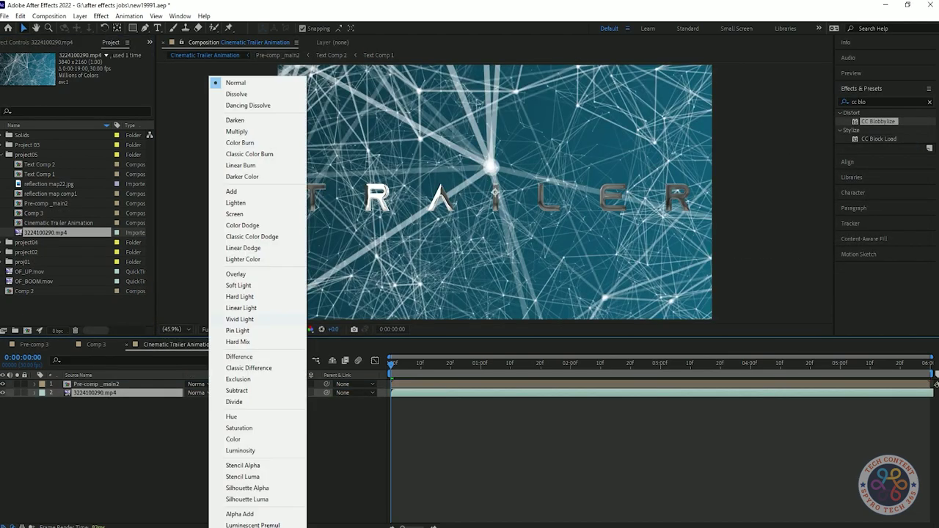
{"action": "left_click", "coordinate": [228, 191]}
{"action": "key", "text": "End"}
{"action": "key", "text": "Home"}
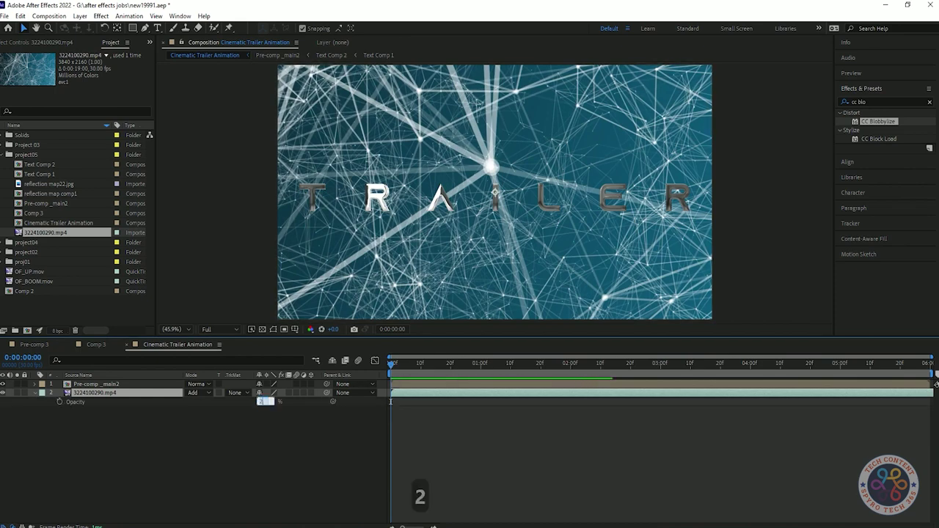
Set the background video's opacity to 20% and keyframe a fade-in from 0% at the start over 10 frames.
{"action": "type", "text": "25"}
{"action": "key", "text": "Return"}
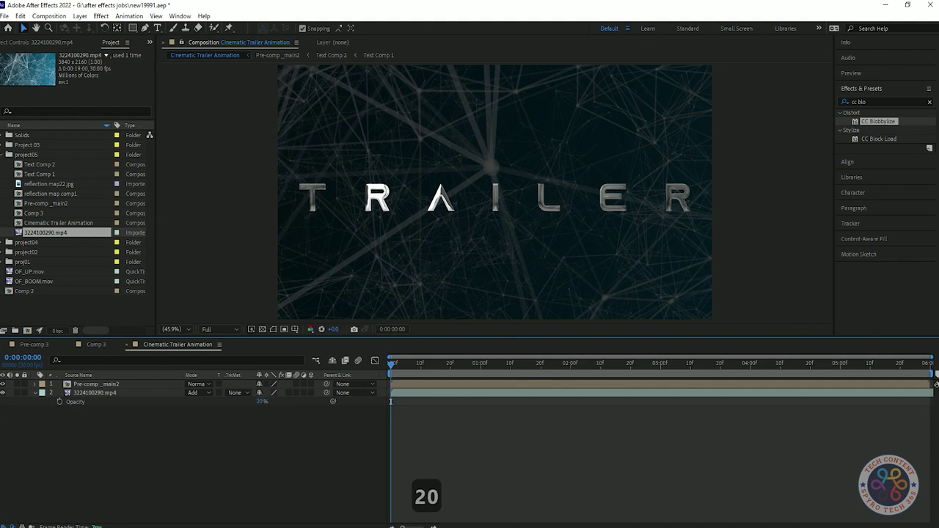
{"action": "left_click", "coordinate": [496, 192]}
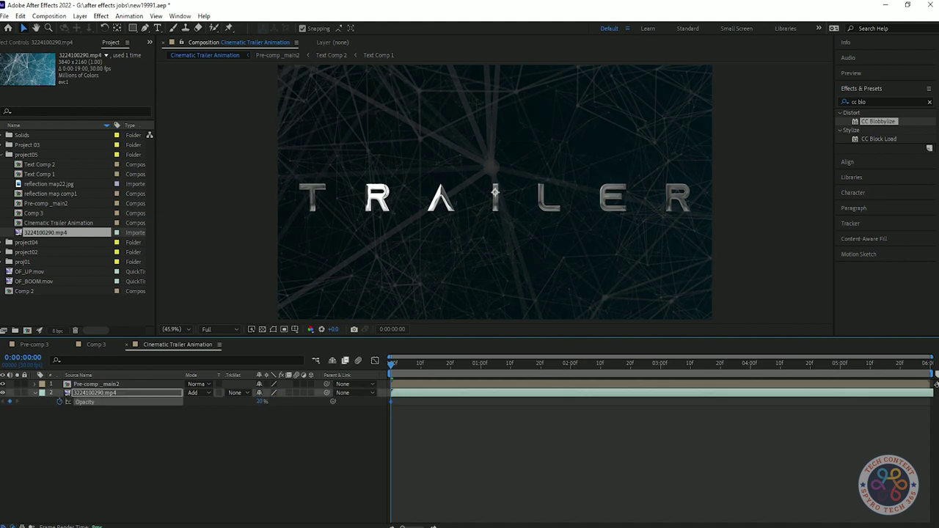
{"action": "left_click", "coordinate": [259, 401]}
{"action": "type", "text": "0"}
{"action": "key", "text": "Return"}
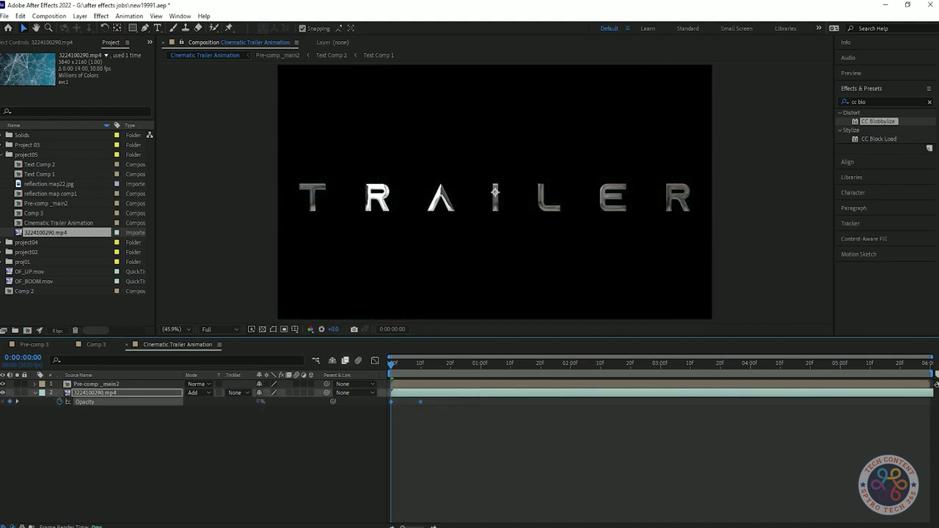
Save the project, clear the layer selection, and preview the title with its background from the start.
{"action": "key", "text": "space"}
{"action": "key", "text": "ctrl+s"}
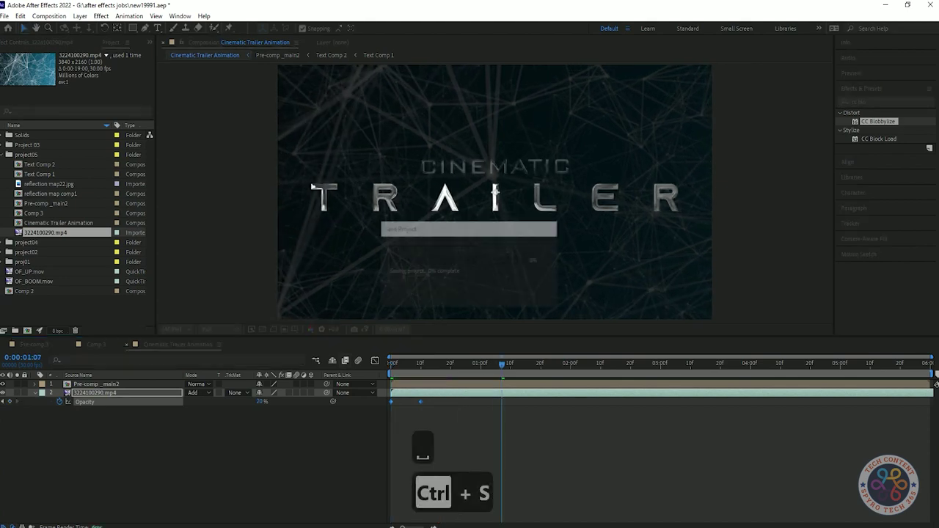
{"action": "key", "text": "ctrl+shift+a"}
{"action": "key", "text": "Home"}
{"action": "key", "text": "space"}
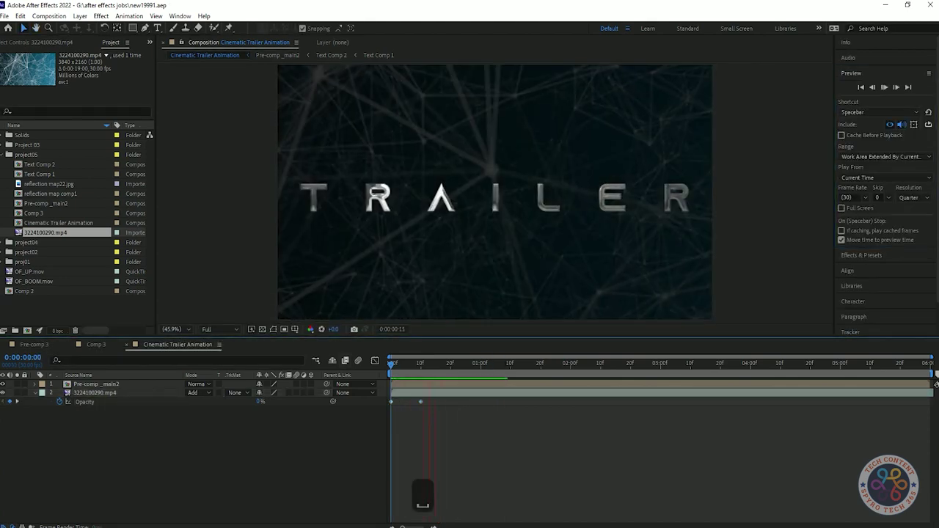
Set the composition's preview resolution to Third and replay the animation.
{"action": "left_click", "coordinate": [219, 330]}
{"action": "left_click", "coordinate": [221, 377]}
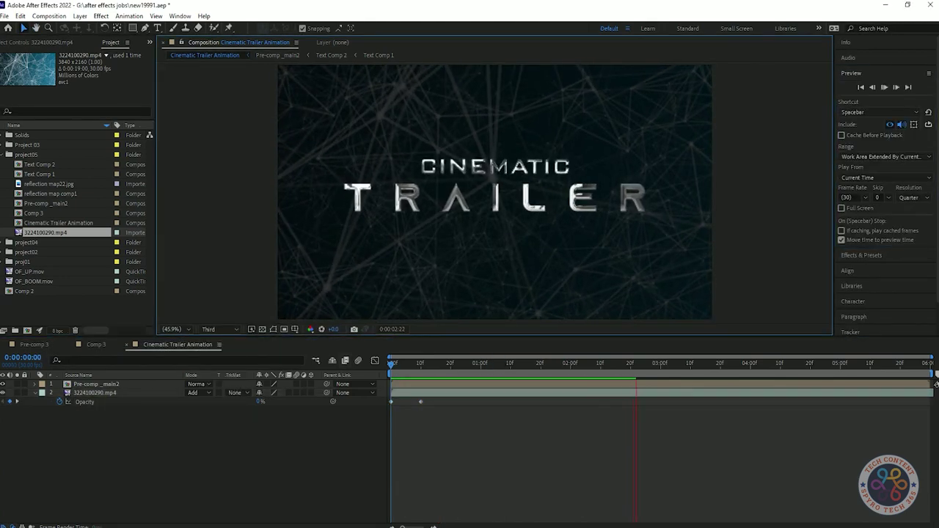
{"action": "key", "text": "space"}
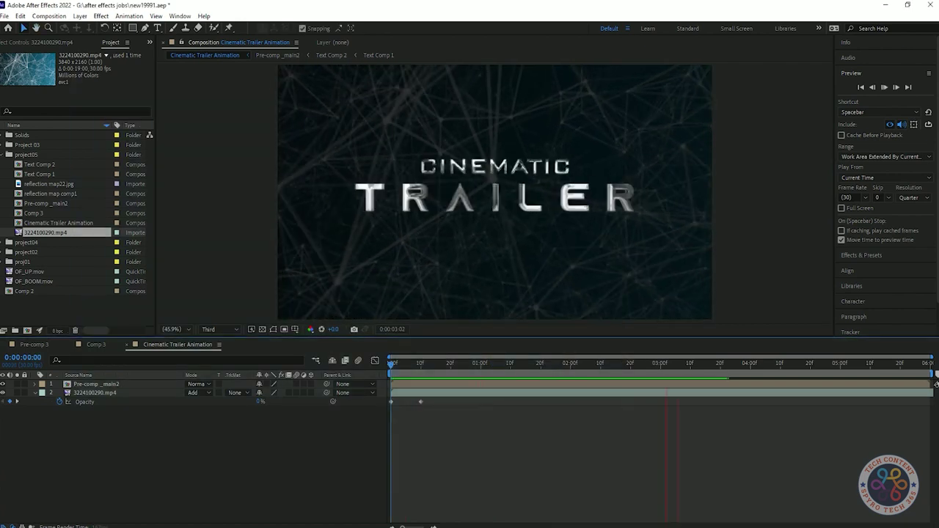
Apply Curves to the 3224100290.mp4 background layer and shape an S-curve to increase its contrast.
{"action": "key", "text": "space"}
{"action": "double_click", "coordinate": [495, 192]}
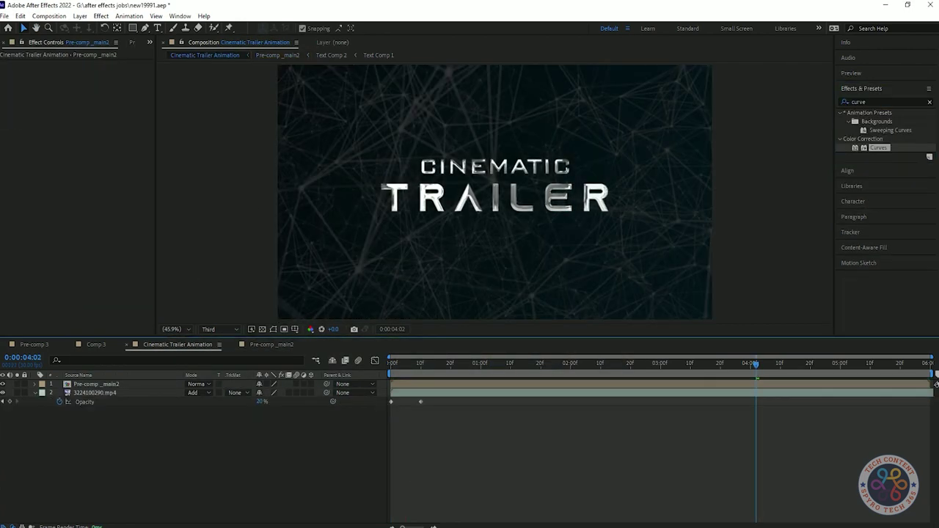
{"action": "left_click_drag", "start_coordinate": [878, 148], "coordinate": [117, 393]}
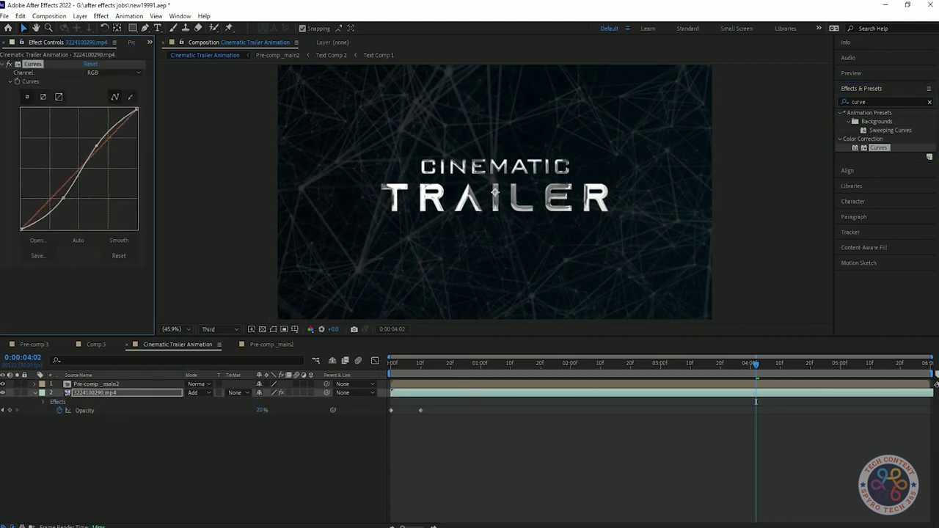
Apply the Tint effect to the background video and set Map White To to a red color.
{"action": "left_click", "coordinate": [887, 101]}
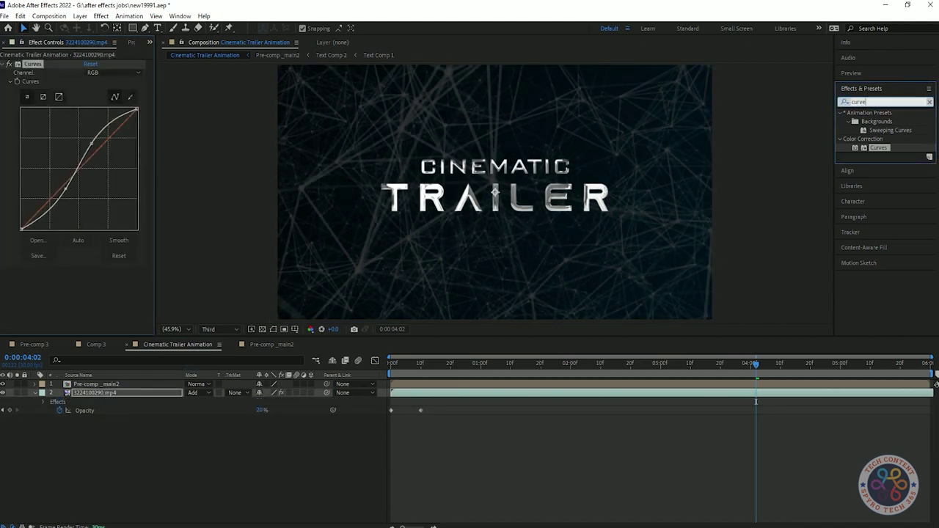
{"action": "type", "text": "tint"}
{"action": "double_click", "coordinate": [876, 147]}
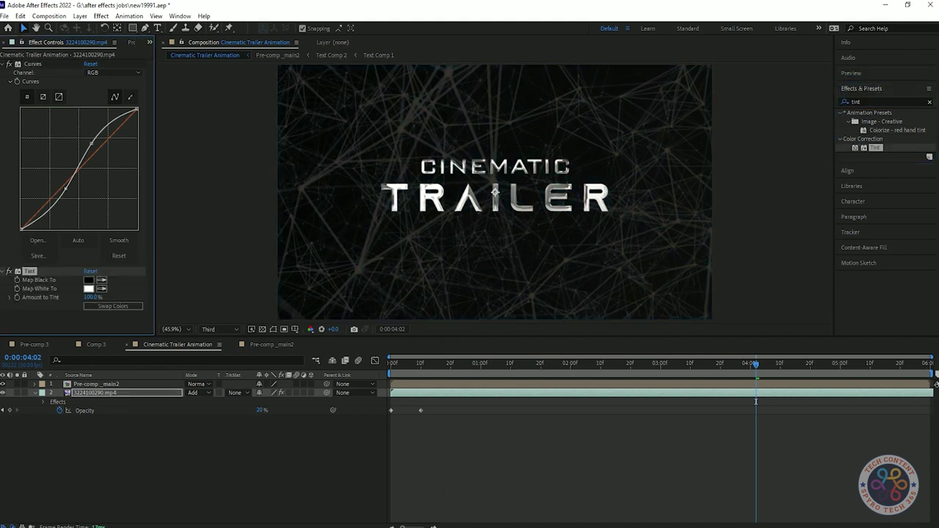
{"action": "left_click", "coordinate": [89, 289]}
{"action": "left_click", "coordinate": [134, 177]}
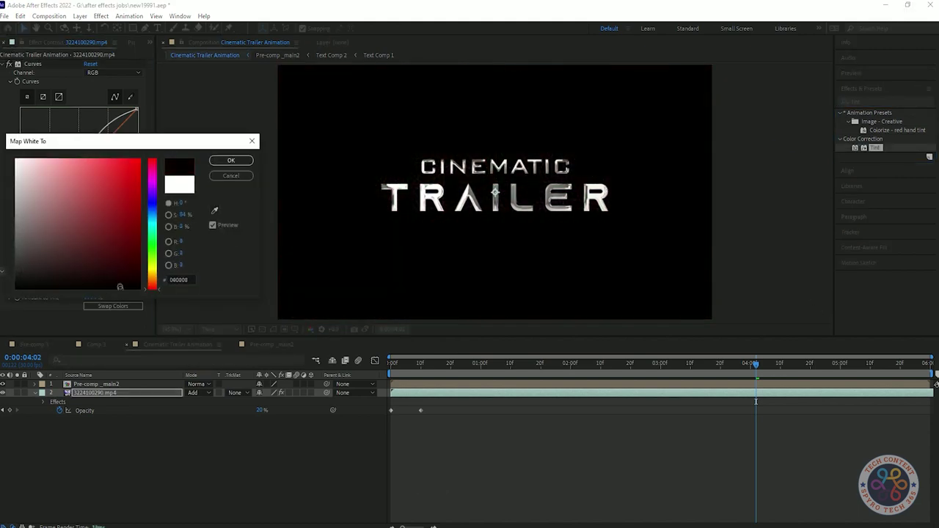
{"action": "left_click", "coordinate": [231, 160]}
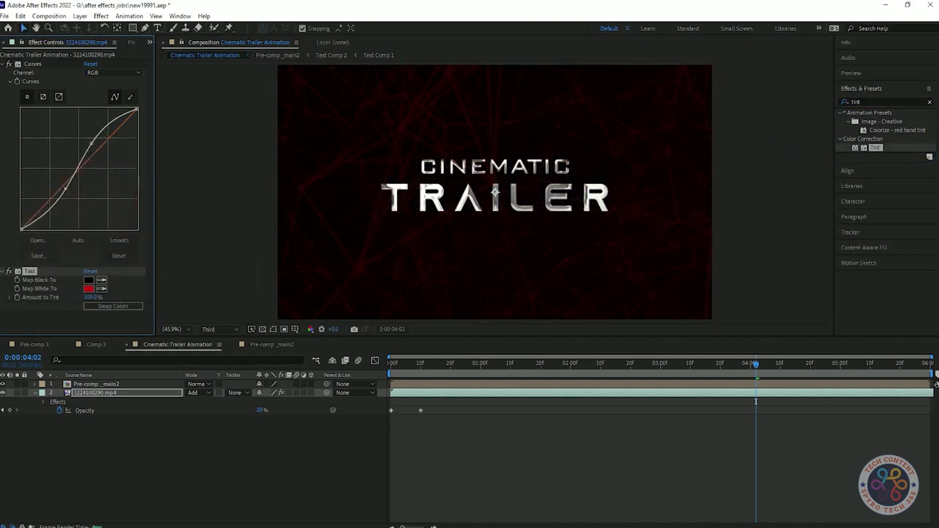
Collapse the Curves and Tint settings and preview the red-tinted background from the start.
{"action": "left_click", "coordinate": [3, 64]}
{"action": "left_click", "coordinate": [2, 73]}
{"action": "left_click", "coordinate": [391, 363]}
{"action": "key", "text": "space"}
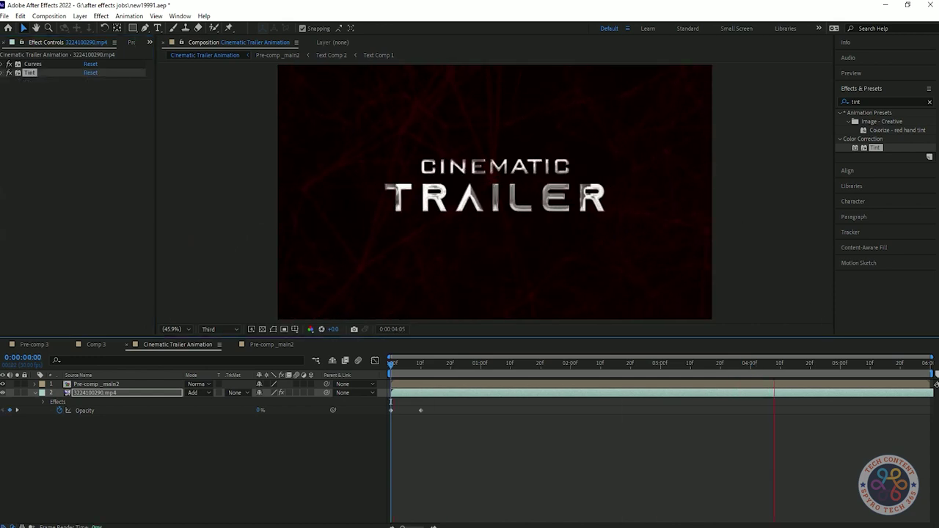
{"action": "key", "text": "space"}
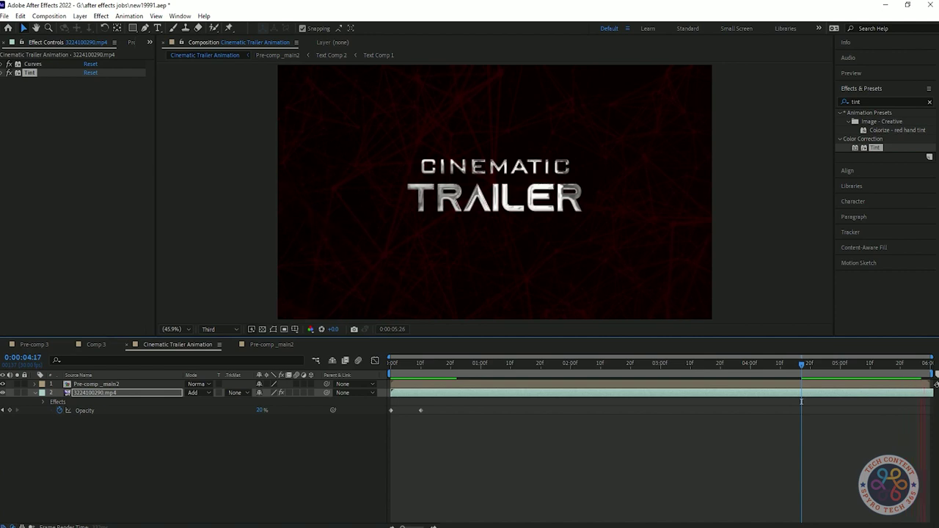
{"action": "key", "text": "space"}
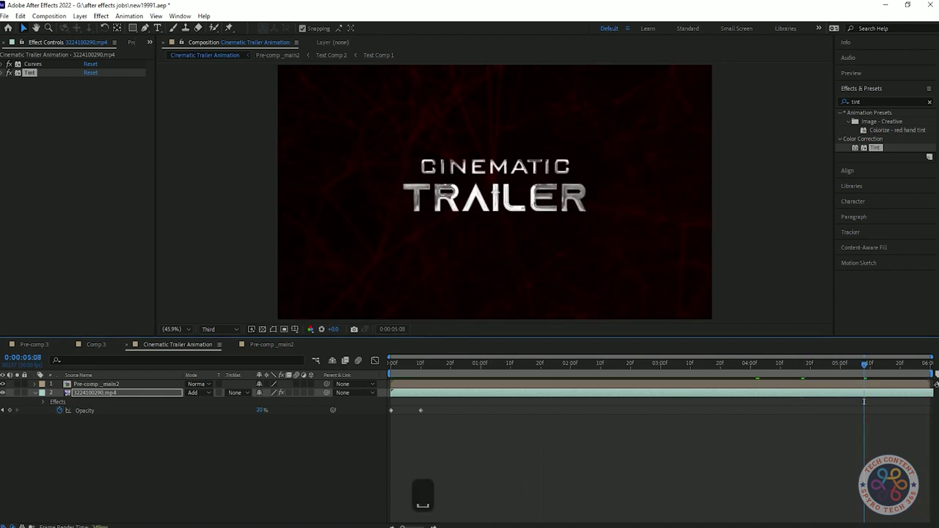
Ease the background video's opacity keyframes in the speed graph with an early peak and a long ease-out.
{"action": "left_click", "coordinate": [84, 410]}
{"action": "left_click", "coordinate": [375, 361]}
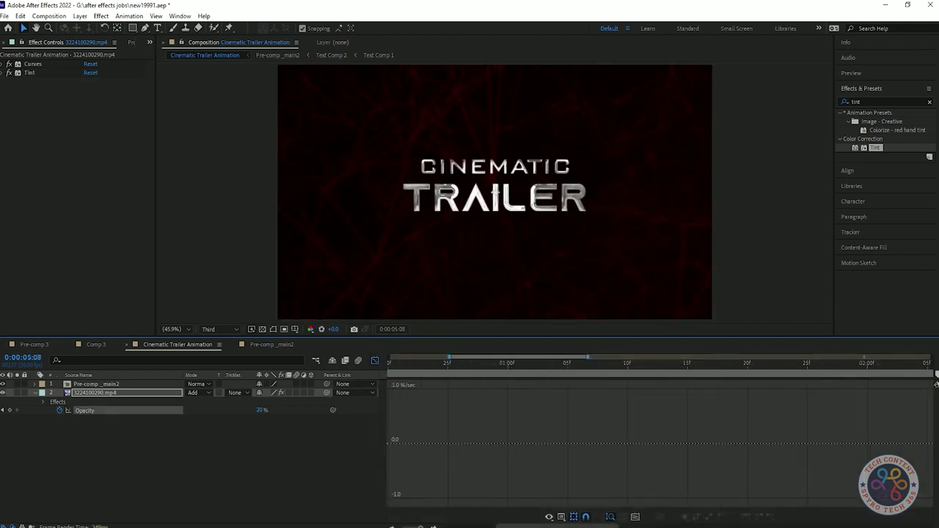
{"action": "left_click_drag", "start_coordinate": [485, 498], "coordinate": [451, 498]}
{"action": "key", "text": "Home"}
{"action": "key", "text": "space"}
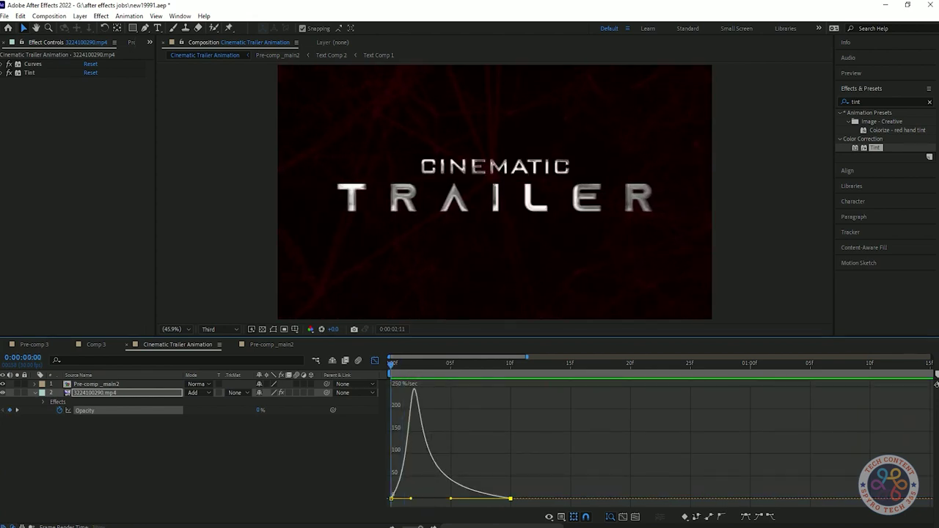
{"action": "key", "text": "space"}
{"action": "key", "text": "shift+F3"}
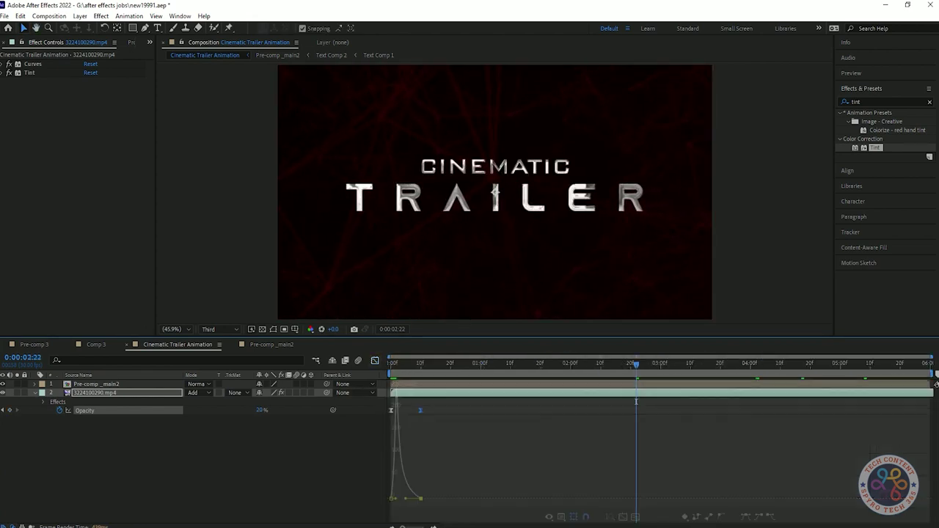
Preview the eased background fade from the start and clear the layer selection.
{"action": "key", "text": "Home"}
{"action": "key", "text": "space"}
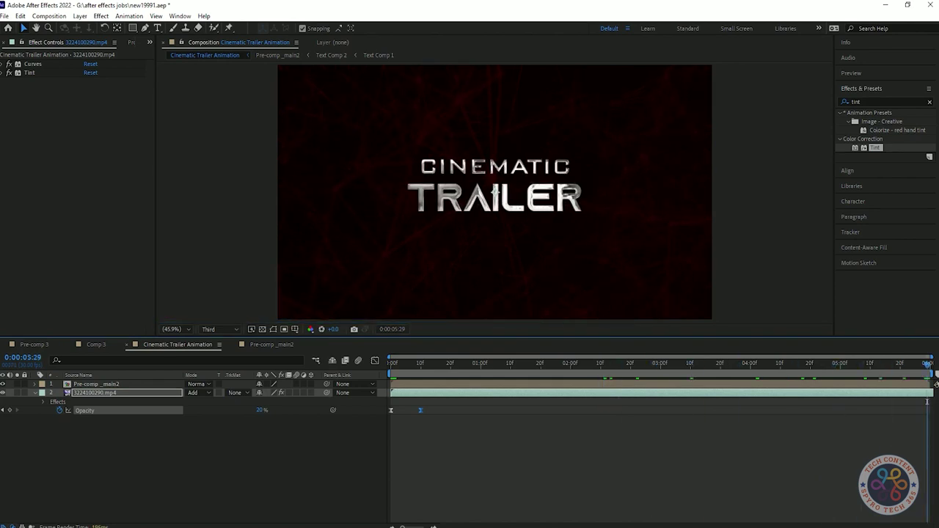
{"action": "key", "text": "F2"}
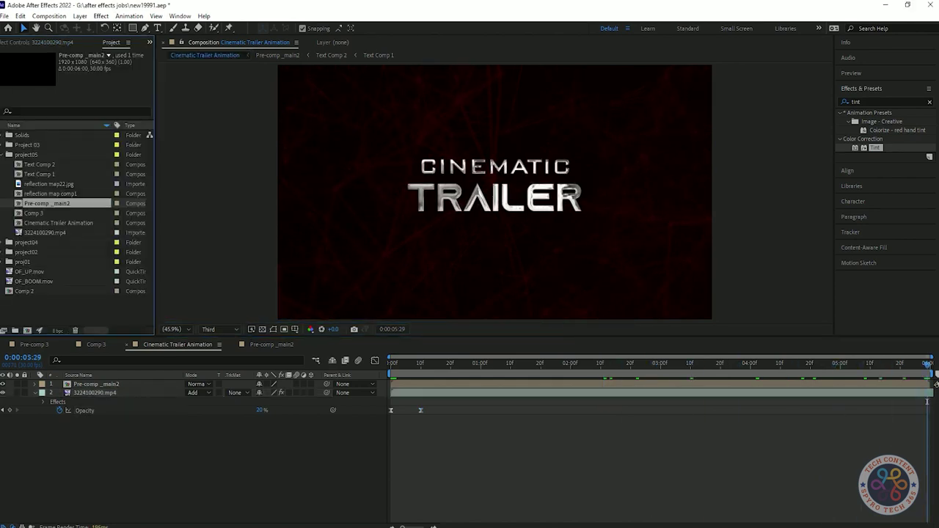
{"action": "key", "text": "space"}
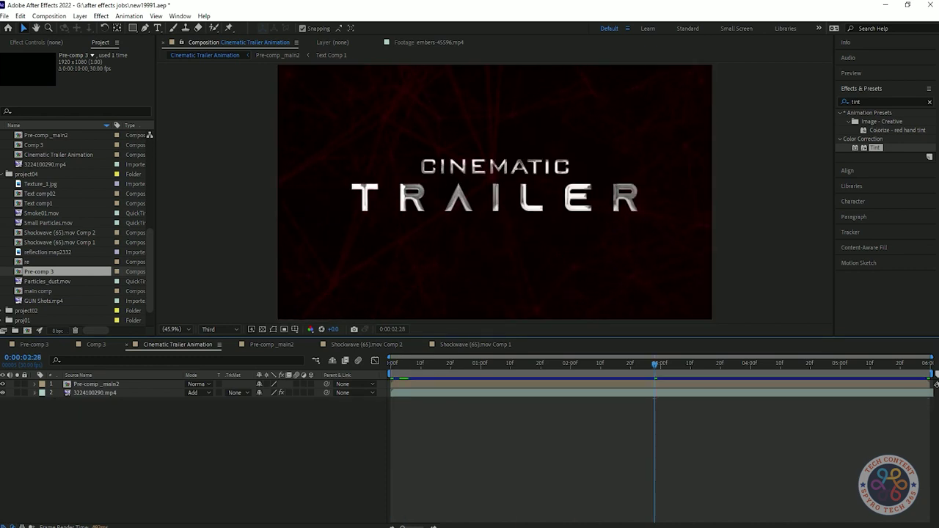
Try placing the Shockwave (65).mov clip from Shockwave (65).mov Comp 1 into the Cinematic Trailer Animation composition.
{"action": "left_click", "coordinate": [366, 344]}
{"action": "double_click", "coordinate": [110, 384]}
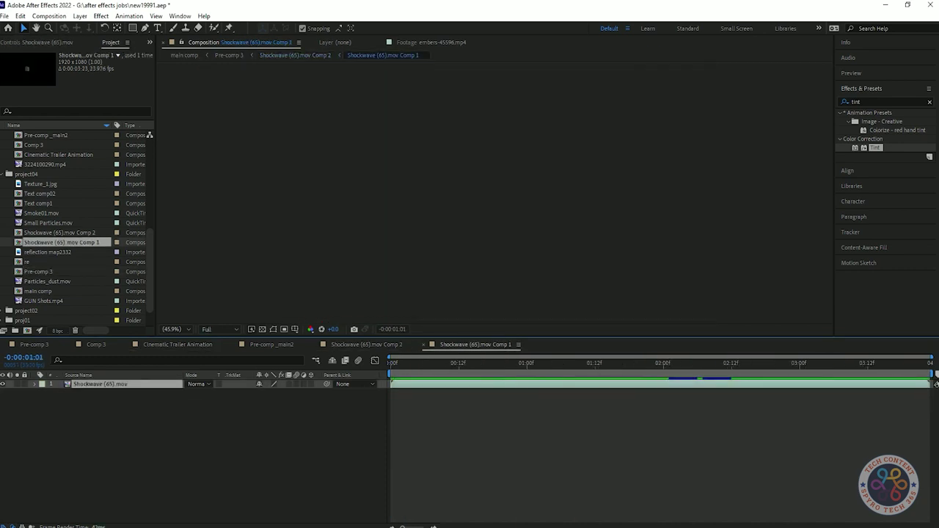
{"action": "key", "text": "ctrl+c"}
{"action": "left_click", "coordinate": [178, 345]}
{"action": "key", "text": "ctrl+v"}
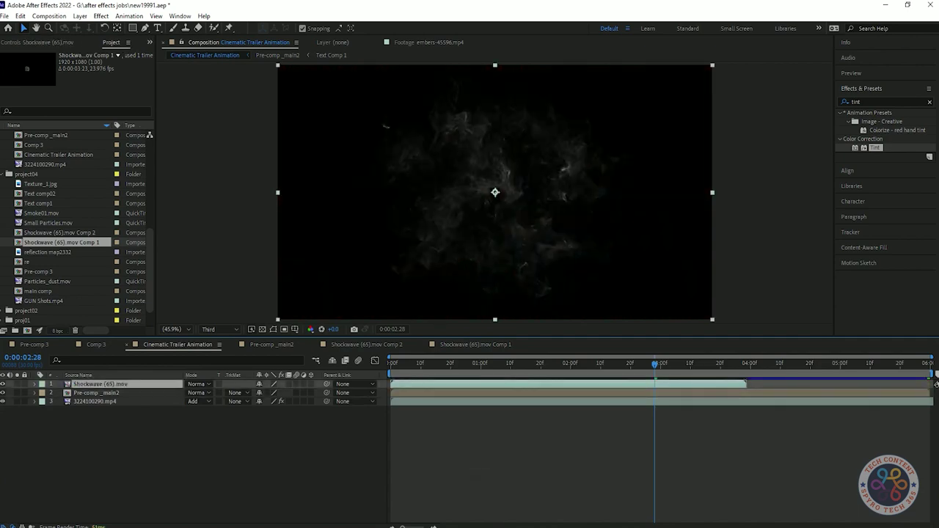
{"action": "key", "text": "ctrl+z"}
Paste Shockwave (65).mov Comp 1 above the title layer and set its blending mode to Add.
{"action": "key", "text": "ctrl+v"}
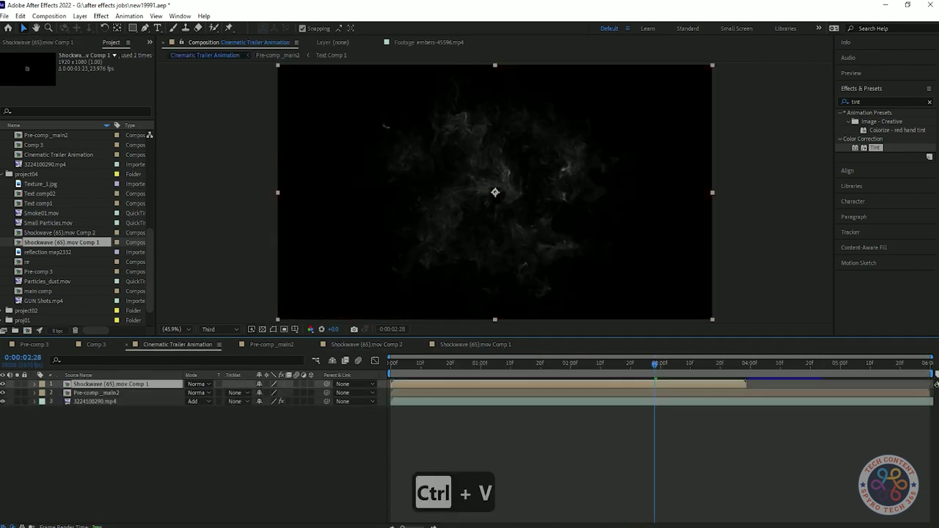
{"action": "left_click", "coordinate": [198, 384]}
{"action": "left_click", "coordinate": [242, 193]}
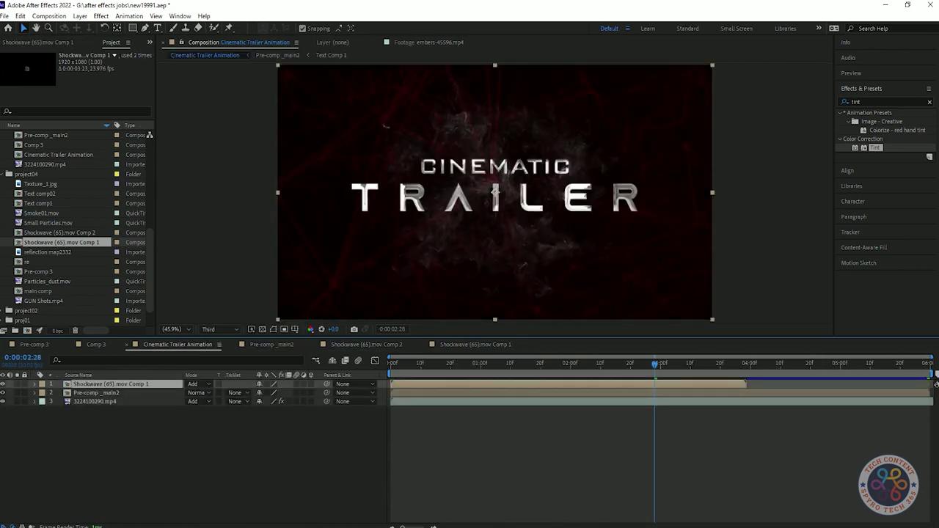
Preview the shockwave, and shift the Pre-comp _main2 title layer to start at about 10 frames.
{"action": "key", "text": "space"}
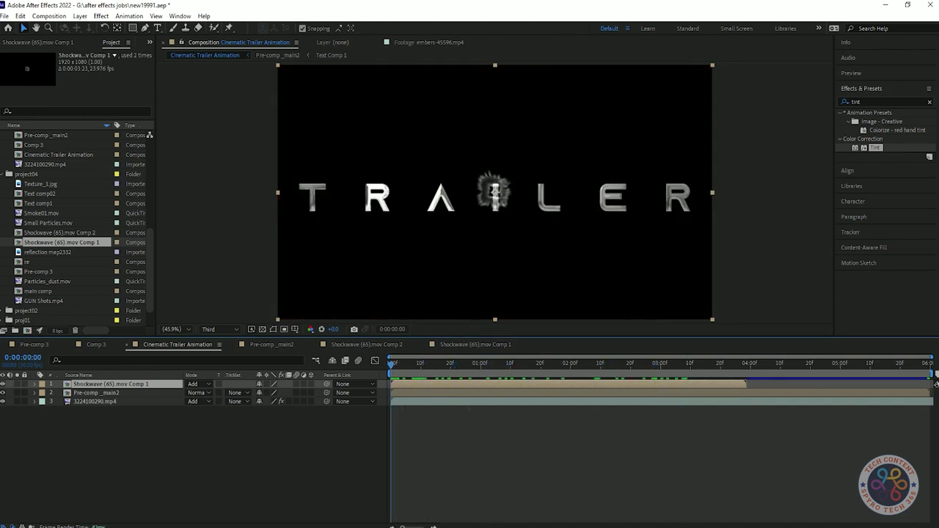
{"action": "left_click_drag", "start_coordinate": [417, 393], "coordinate": [428, 392]}
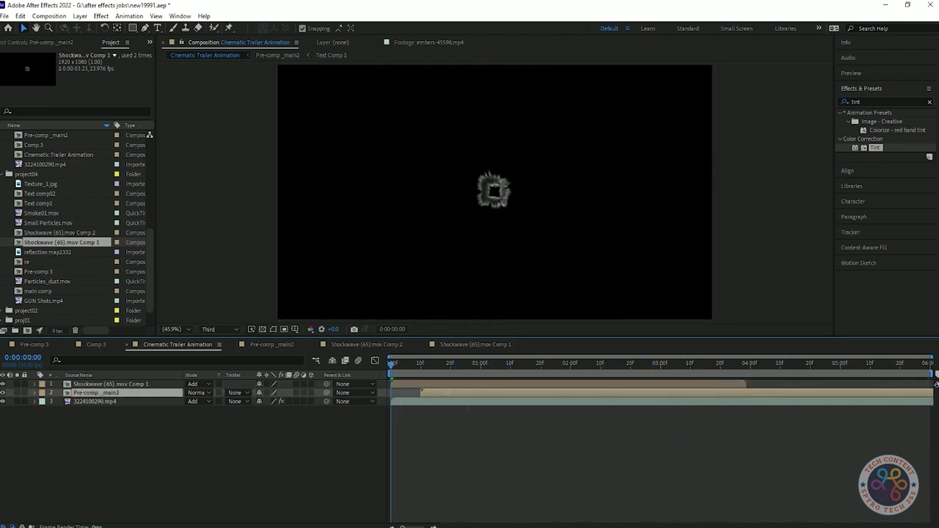
Preview the shockwave, and apply the Tint effect to the Shockwave (65).mov Comp 1 layer with white mapped to magenta.
{"action": "key", "text": "space"}
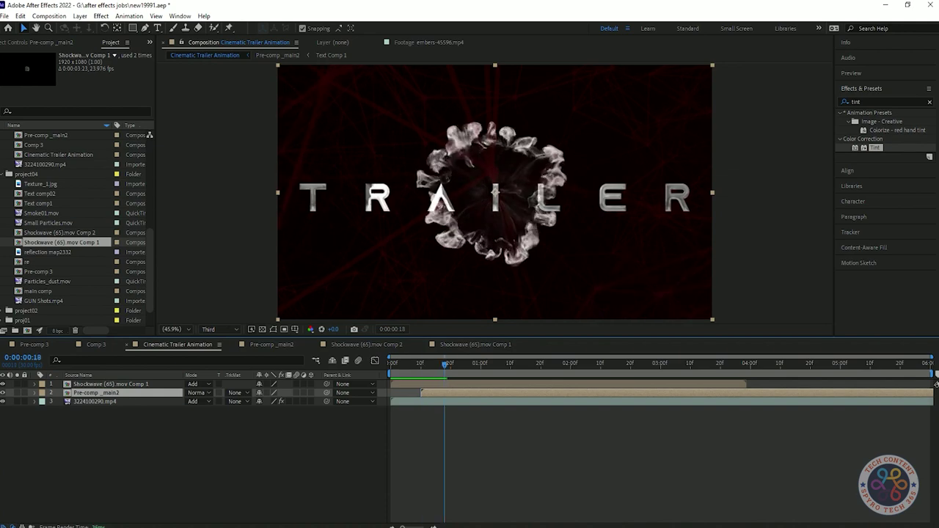
{"action": "key", "text": "space"}
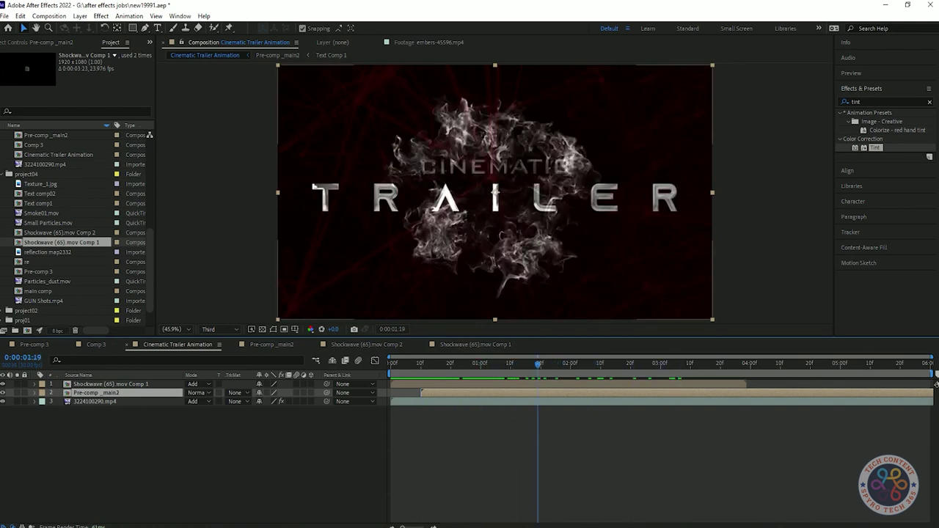
{"action": "left_click", "coordinate": [110, 384]}
{"action": "left_click_drag", "start_coordinate": [875, 148], "coordinate": [128, 383]}
{"action": "left_click", "coordinate": [88, 81]}
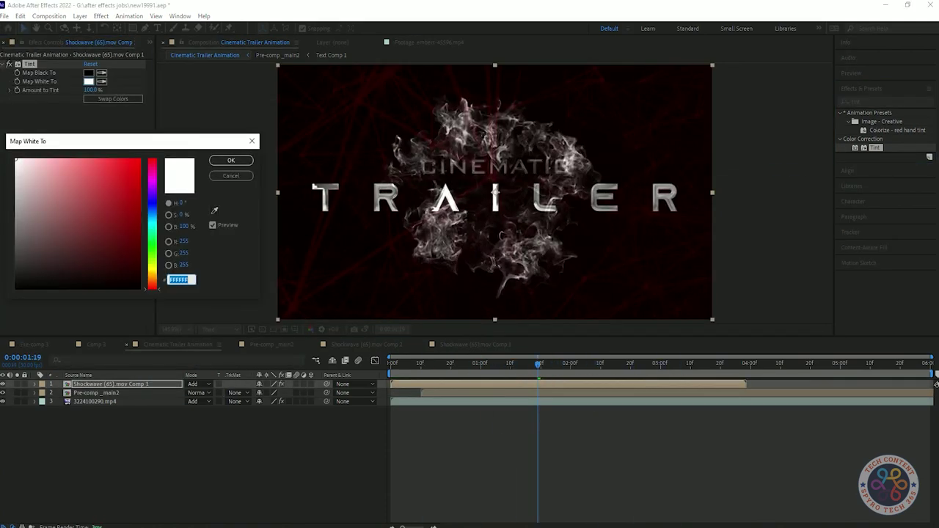
{"action": "left_click", "coordinate": [152, 279]}
{"action": "left_click", "coordinate": [135, 170]}
{"action": "left_click_drag", "start_coordinate": [152, 280], "coordinate": [151, 178]}
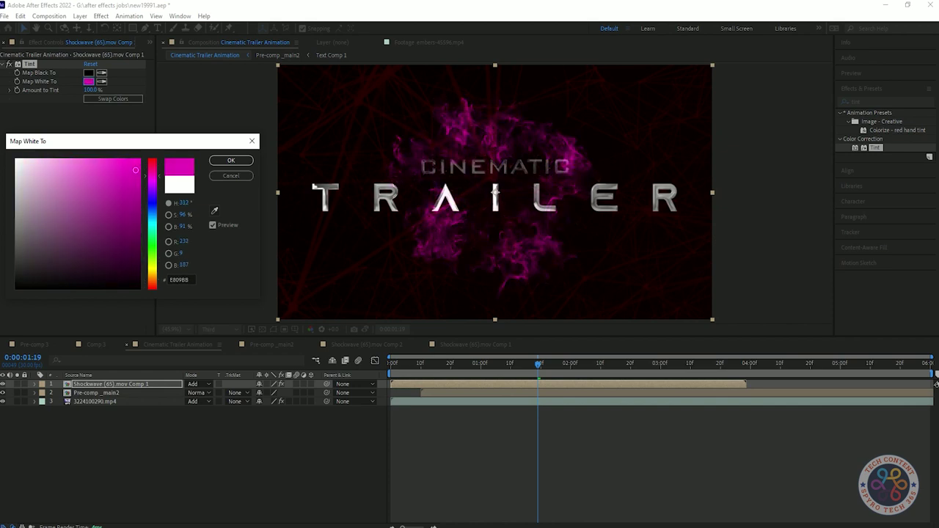
{"action": "mouse_move", "coordinate": [136, 170]}
{"action": "left_mouse_down"}
{"action": "mouse_move", "coordinate": [117, 171]}
{"action": "mouse_move", "coordinate": [133, 172]}
{"action": "left_mouse_up"}
{"action": "left_click", "coordinate": [231, 160]}
Preview the magenta shockwave and shift its layer to start at about 10 frames.
{"action": "key", "text": "space"}
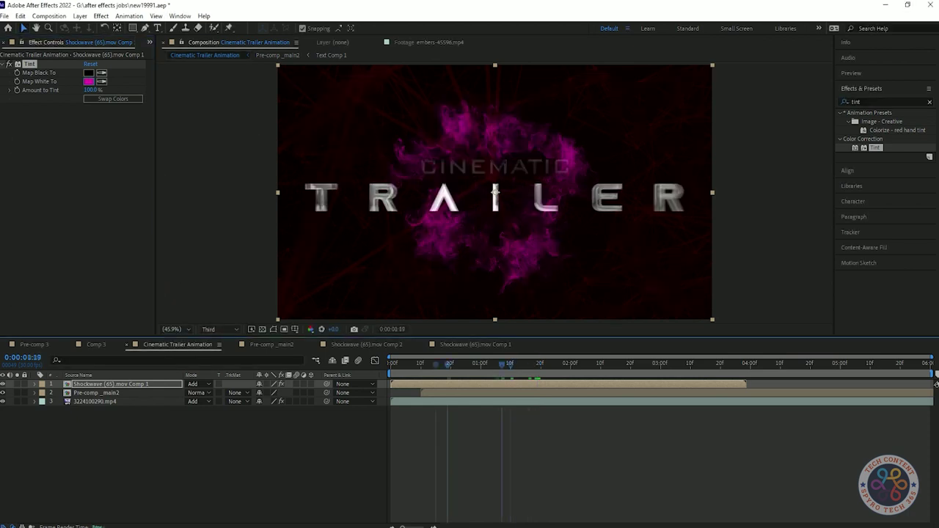
{"action": "left_click_drag", "start_coordinate": [723, 364], "coordinate": [481, 384]}
{"action": "key", "text": "space"}
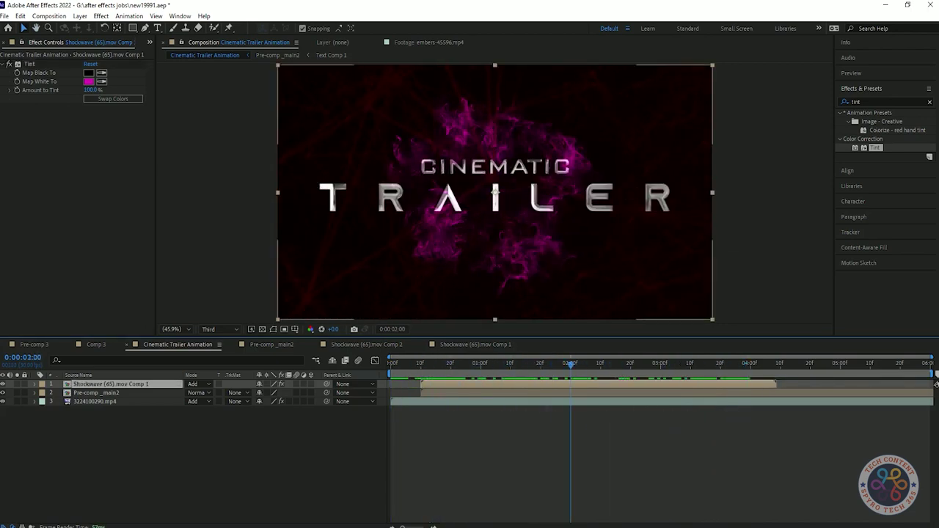
Scale the Shockwave (65).mov Comp 1 layer to 140% and preview the composition from the start.
{"action": "key", "text": "s"}
{"action": "left_click_drag", "start_coordinate": [271, 393], "coordinate": [301, 393]}
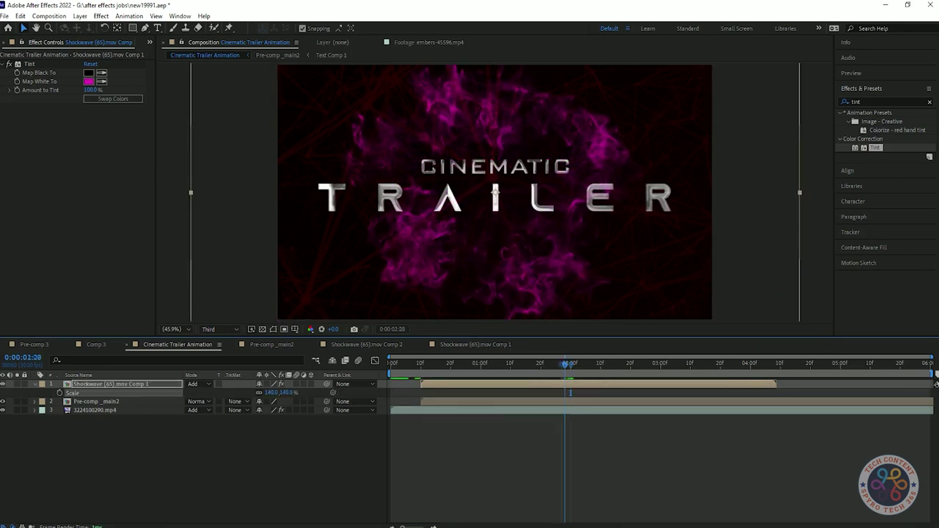
{"action": "key", "text": "space"}
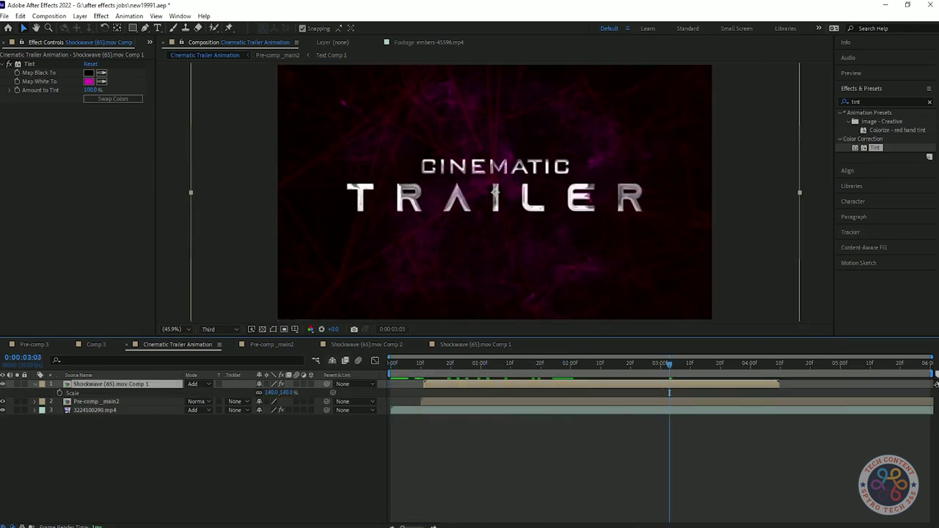
{"action": "key", "text": "Home"}
{"action": "key", "text": "space"}
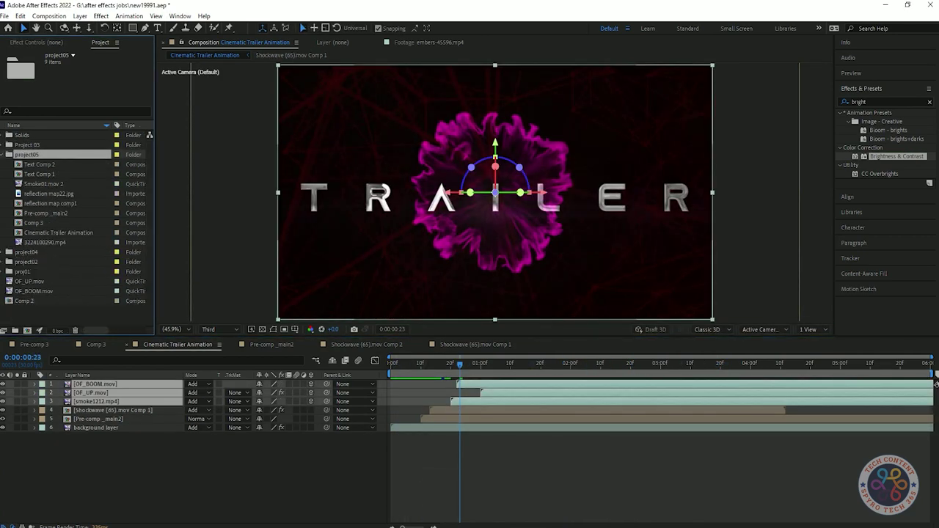
Clear the layer selection and preview the composition from the start with the OF_BOOM, OF_UP and smoke layers.
{"action": "key", "text": "F2"}
{"action": "left_click_drag", "start_coordinate": [461, 365], "coordinate": [390, 365]}
{"action": "key", "text": "space"}
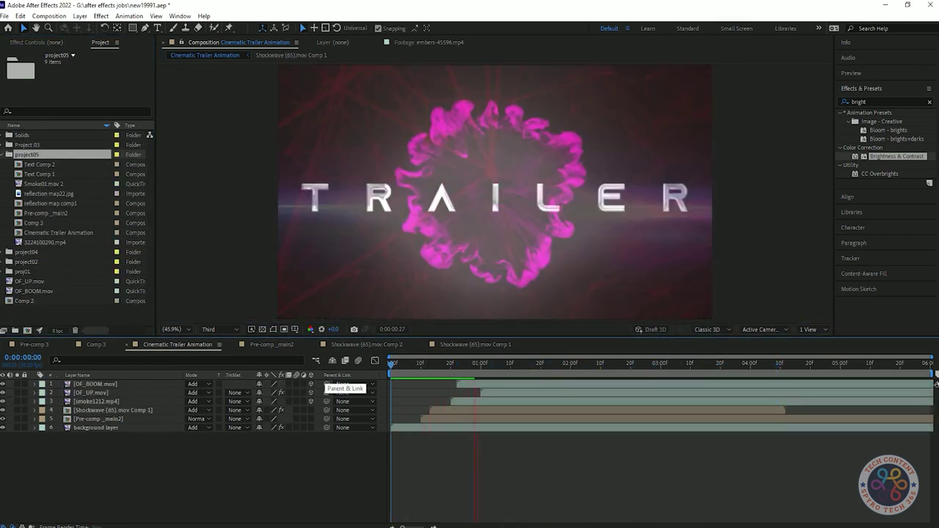
{"action": "key", "text": "space"}
Preview smoke1212.mp4 with both optical flare layers hidden, reveal its opacity, and shift the layer to start at about 7 frames.
{"action": "left_click", "coordinate": [97, 401]}
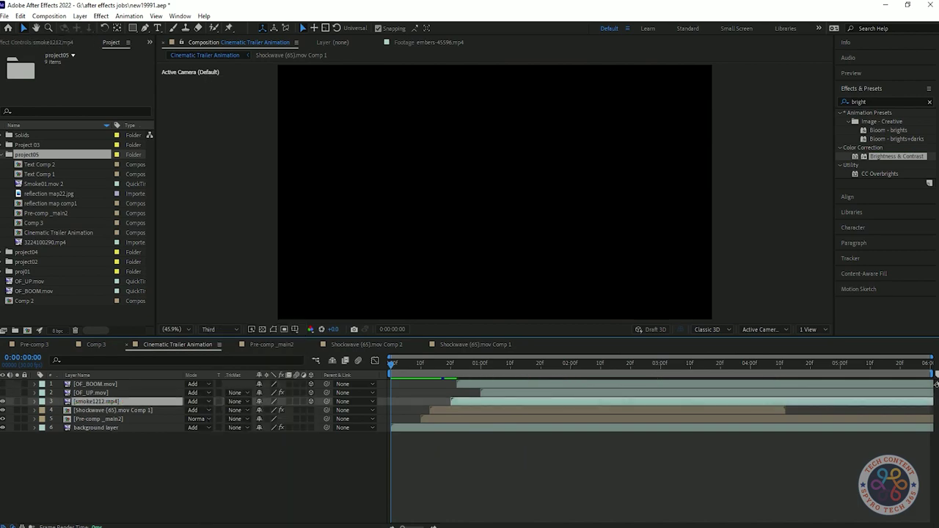
{"action": "key", "text": "space"}
{"action": "key", "text": "t"}
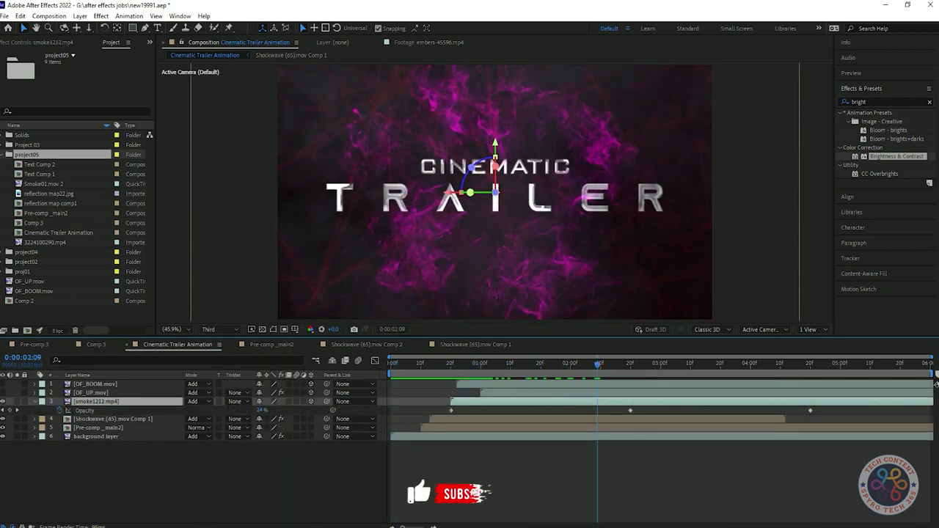
{"action": "left_click_drag", "start_coordinate": [508, 364], "coordinate": [412, 364]}
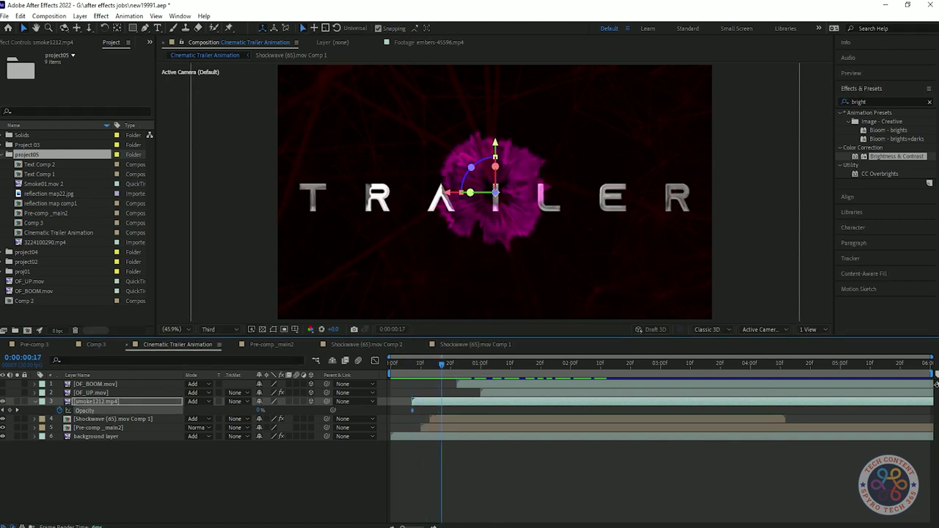
Keyframe the smoke1212.mp4 opacity to 25% at 0:00:17 and 0:05:00, and to 0% at 0:05:29.
{"action": "type", "text": "5"}
{"action": "left_click", "coordinate": [427, 497]}
{"action": "left_click_drag", "start_coordinate": [442, 364], "coordinate": [836, 364]}
{"action": "left_click", "coordinate": [842, 401]}
{"action": "type", "text": "25"}
{"action": "left_click", "coordinate": [427, 496]}
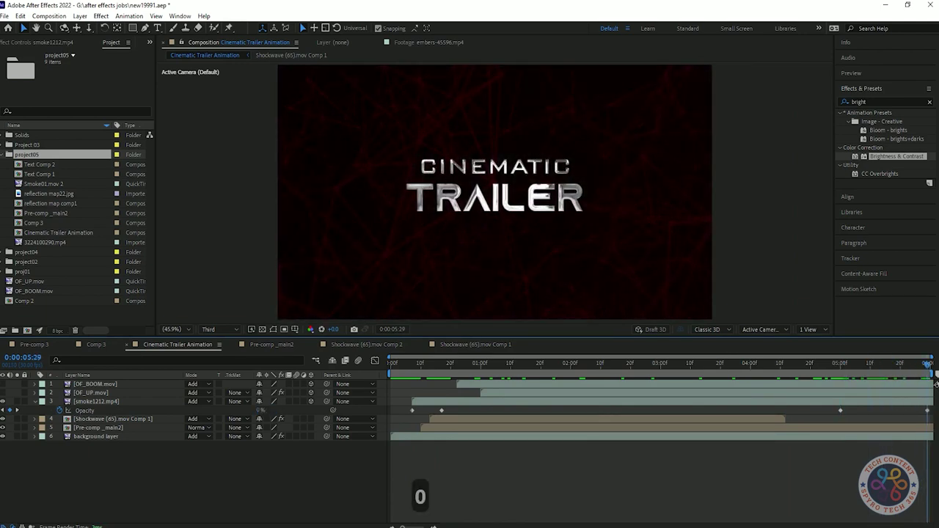
Ease the smoke1212.mp4 opacity keyframes and preview the smoke fade.
{"action": "key", "text": "space"}
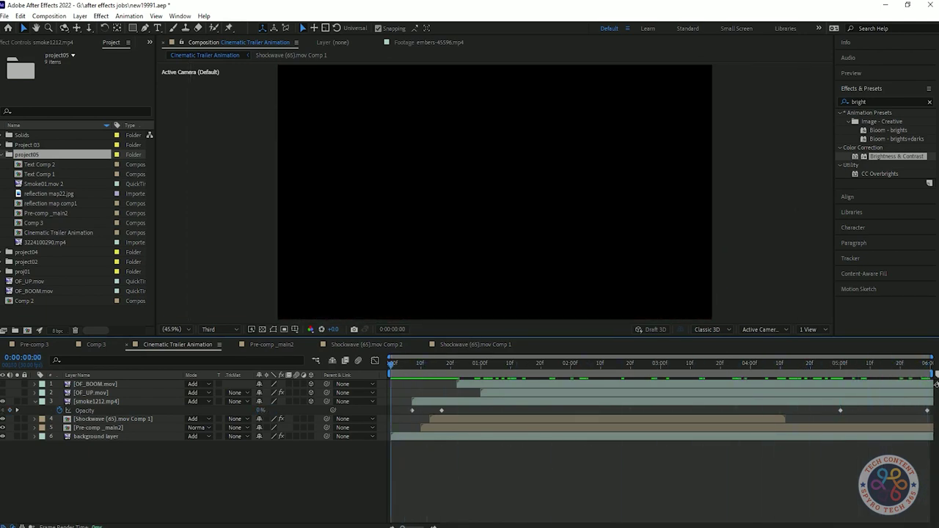
{"action": "left_click_drag", "start_coordinate": [406, 408], "coordinate": [449, 415]}
{"action": "key", "text": "space"}
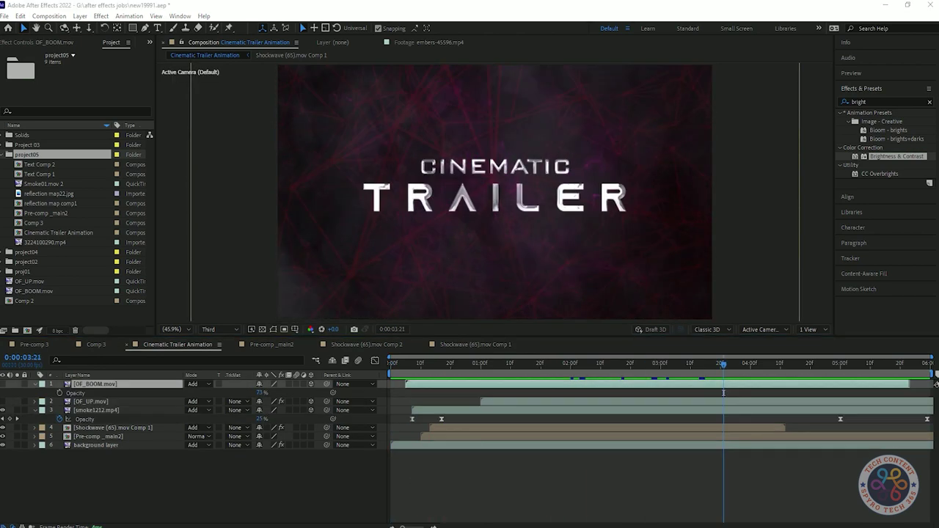
Show the OF_BOOM.mov layer, try the Screen and Darker Color blending modes, and set it back to Add.
{"action": "left_click", "coordinate": [468, 364]}
{"action": "left_click", "coordinate": [4, 383]}
{"action": "left_click", "coordinate": [199, 384]}
{"action": "left_click", "coordinate": [235, 214]}
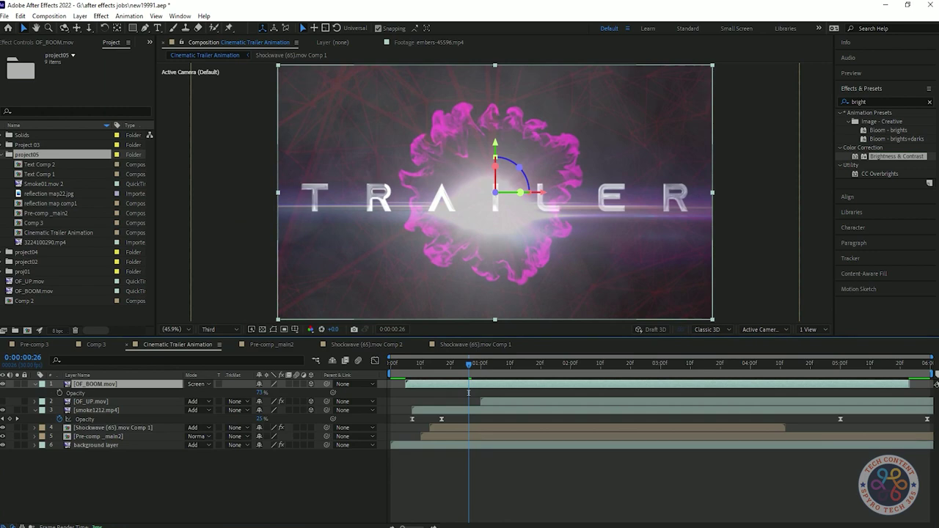
{"action": "left_click", "coordinate": [198, 384]}
{"action": "left_click", "coordinate": [235, 176]}
{"action": "left_click", "coordinate": [198, 384]}
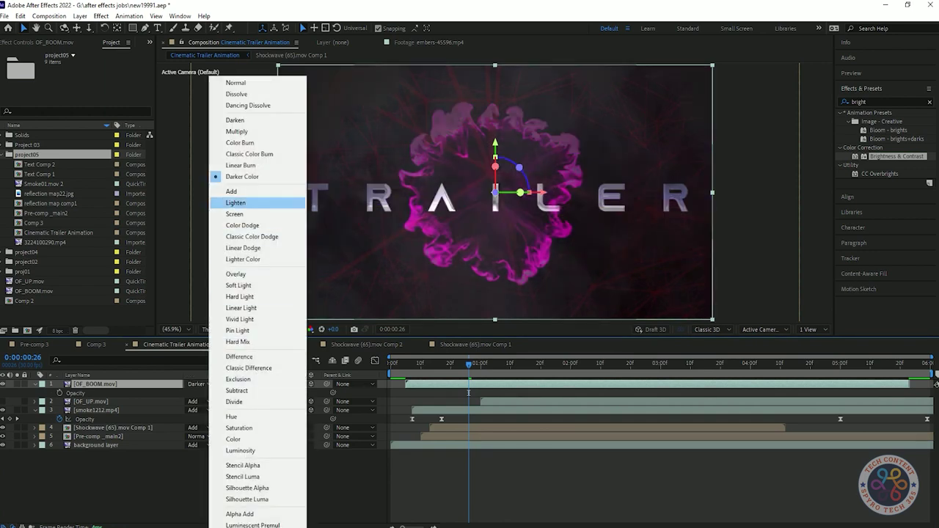
{"action": "left_click", "coordinate": [235, 191]}
{"action": "key", "text": "space"}
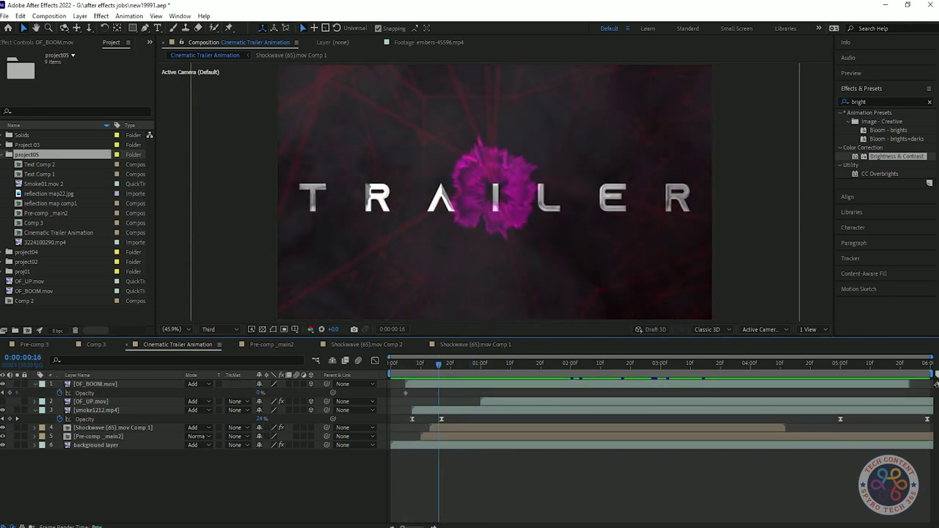
Keyframe the OF_BOOM.mov opacity at 0:00:16, trying 100% and settling on 80%, and preview the flare.
{"action": "type", "text": "100"}
{"action": "key", "text": "Return"}
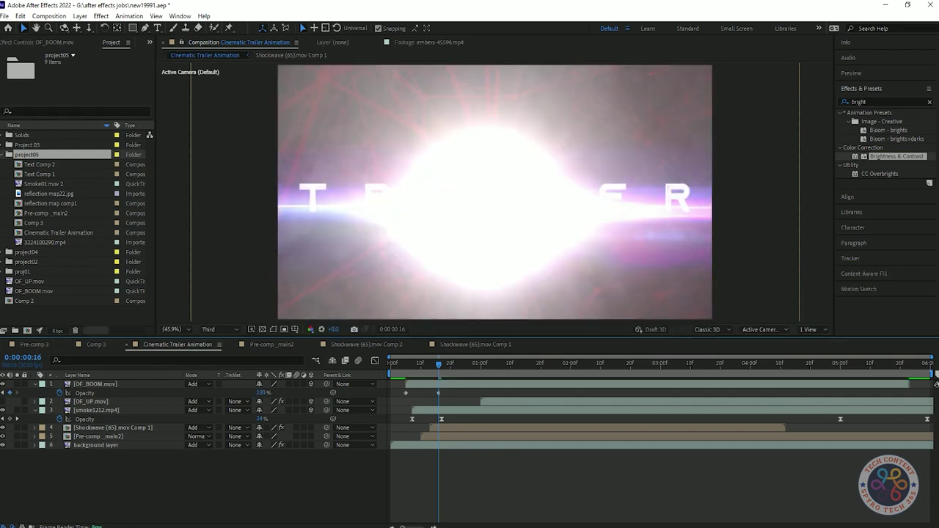
{"action": "key", "text": "space"}
{"action": "left_click_drag", "start_coordinate": [569, 364], "coordinate": [439, 364]}
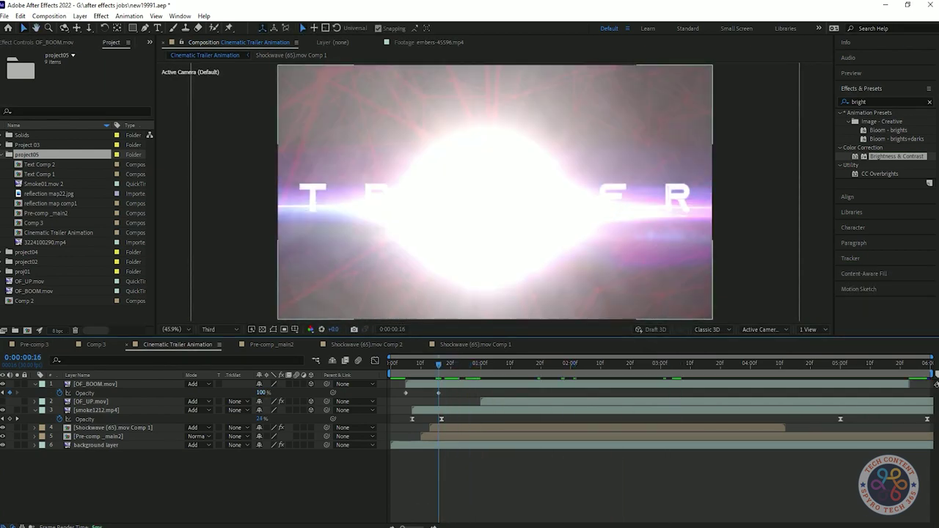
{"action": "type", "text": "0"}
{"action": "key", "text": "Return"}
{"action": "key", "text": "space"}
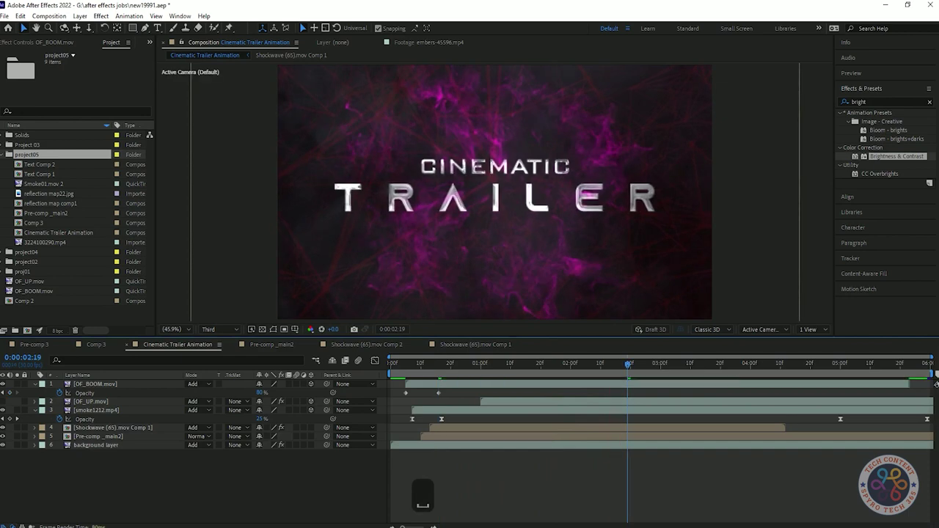
{"action": "key", "text": "space"}
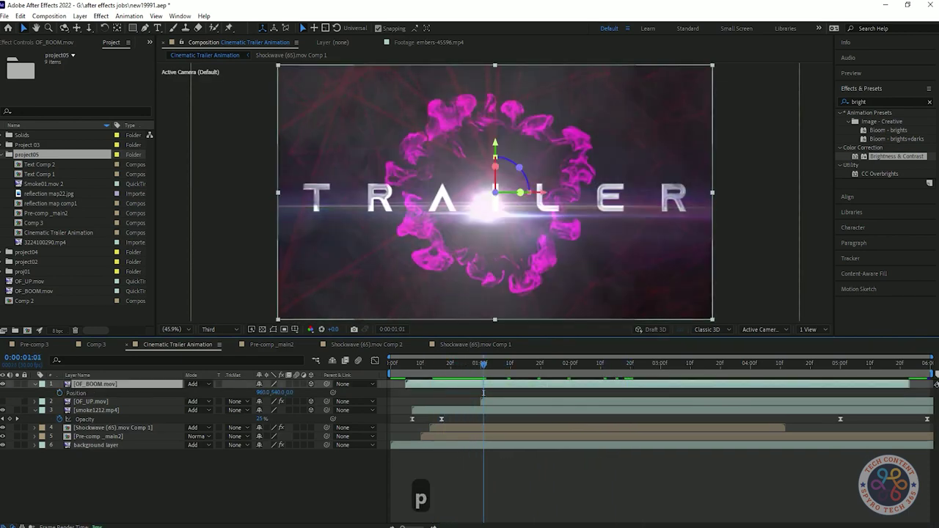
Try repositioning the OF_BOOM.mov layer, and undo the move.
{"action": "left_click_drag", "start_coordinate": [278, 393], "coordinate": [303, 392]}
{"action": "key", "text": "ctrl+z"}
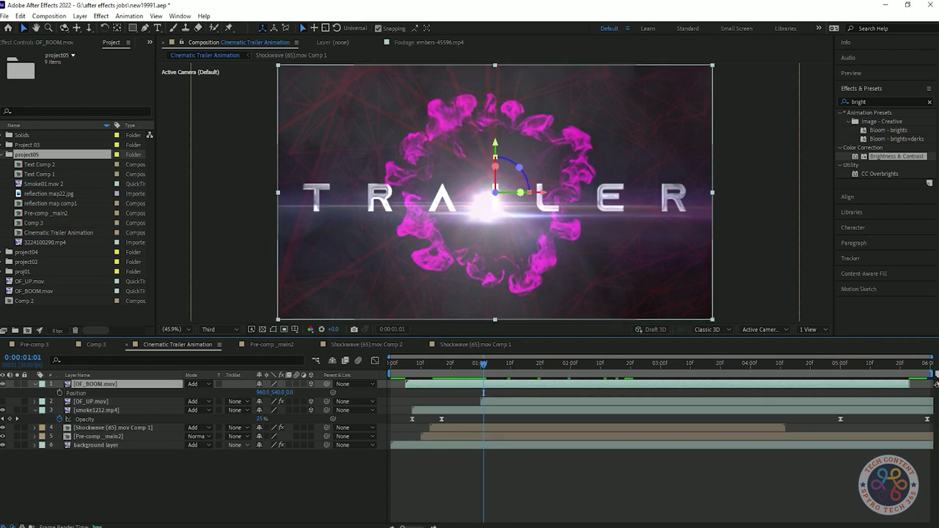
{"action": "right_click", "coordinate": [147, 384]}
{"action": "left_click", "coordinate": [183, 331]}
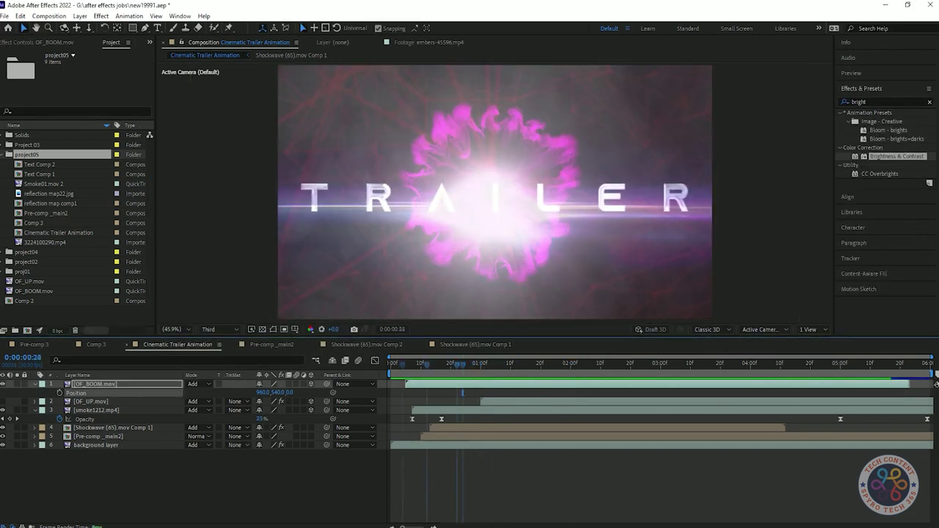
Preview the flare flash and the smoke together from the start of the composition.
{"action": "key", "text": "space"}
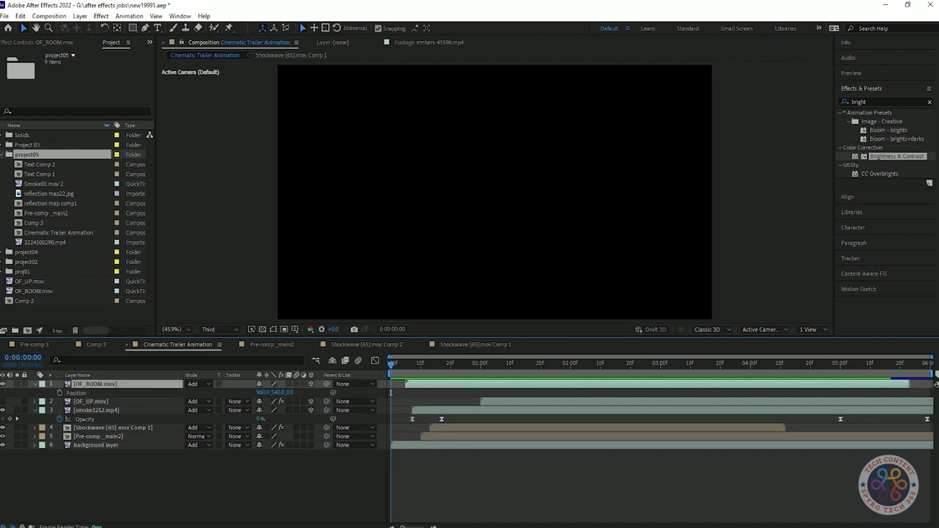
{"action": "key", "text": "space"}
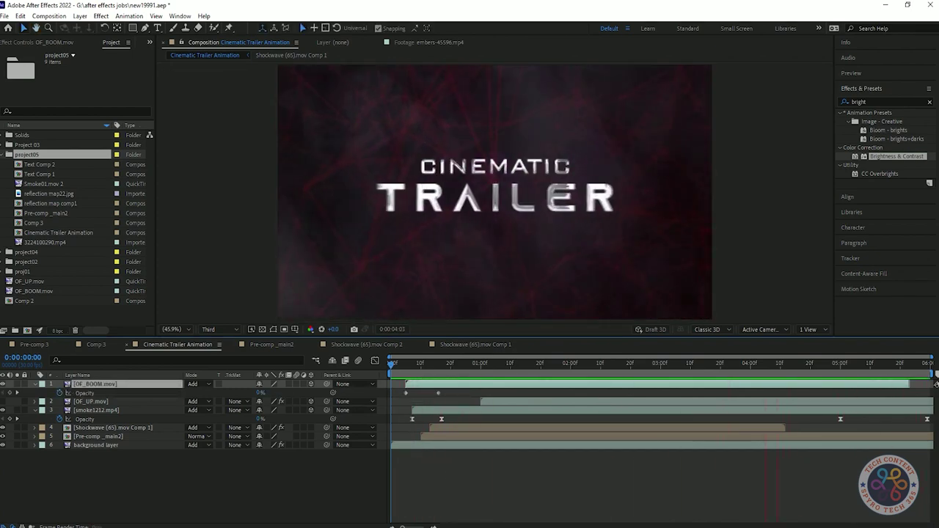
{"action": "key", "text": "space"}
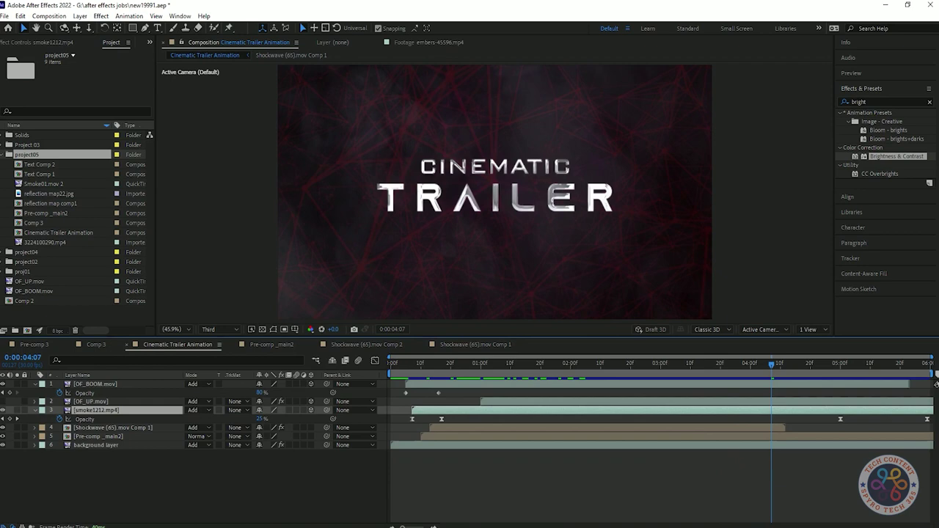
Remove the stray smoke1212.mp4 opacity keyframe at 0:02:18 and set the keyframes at 0:00:17 and 0:05:00 to 20%.
{"action": "left_click_drag", "start_coordinate": [259, 419], "coordinate": [251, 419]}
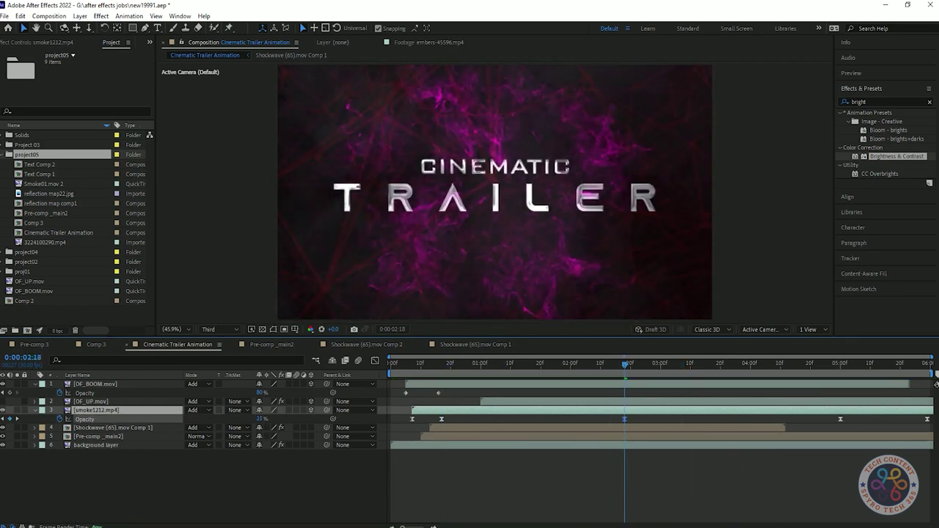
{"action": "key", "text": "Delete"}
{"action": "key", "text": "space"}
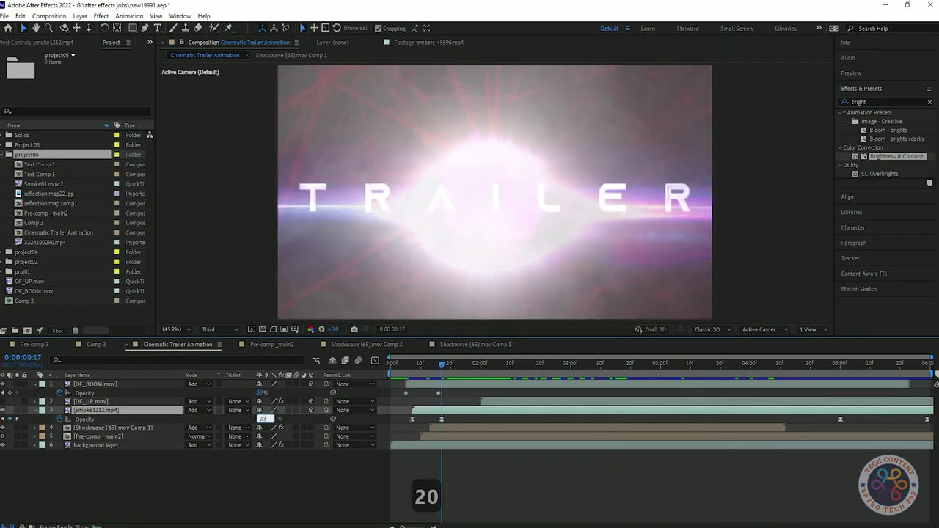
{"action": "key", "text": "Return"}
{"action": "key", "text": "k"}
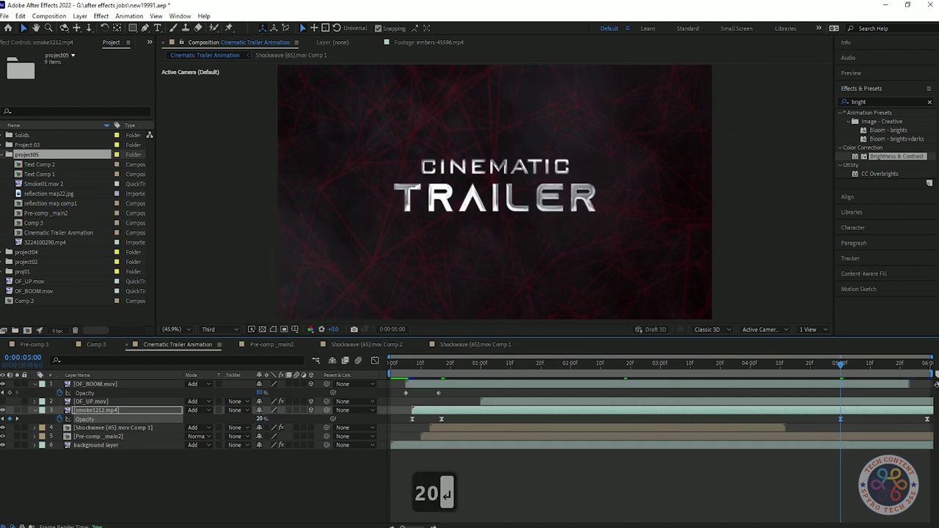
Return to the composition start and set the OF_UP.mov layer's blending mode to Add.
{"action": "left_click_drag", "start_coordinate": [840, 365], "coordinate": [391, 365]}
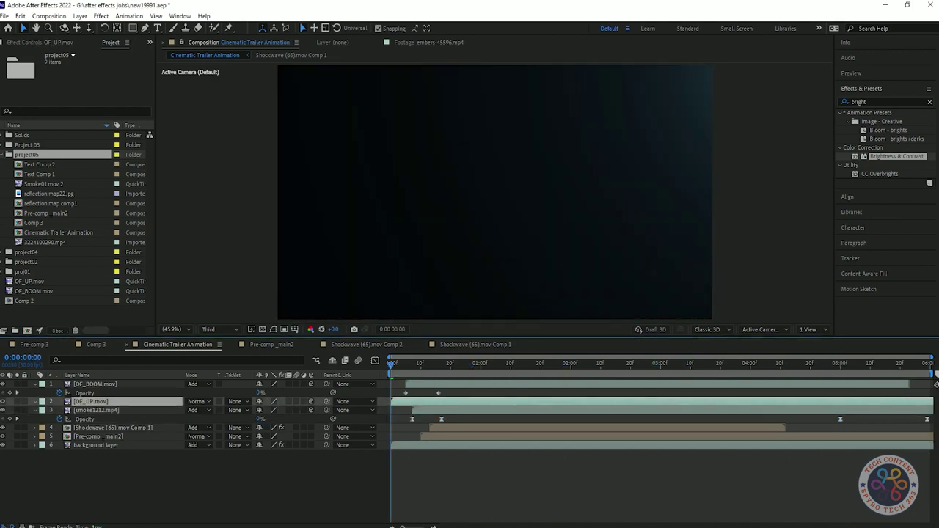
{"action": "left_click", "coordinate": [198, 402]}
{"action": "left_click", "coordinate": [224, 188]}
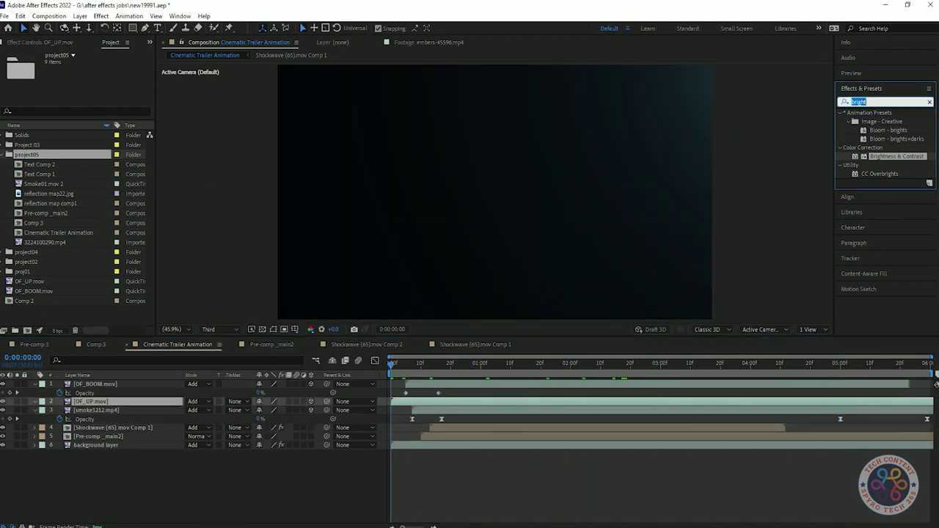
Apply the Tint effect to the OF_UP.mov layer and check the frames up to 0:00:27.
{"action": "type", "text": "tint"}
{"action": "double_click", "coordinate": [875, 147]}
{"action": "left_click", "coordinate": [463, 362]}
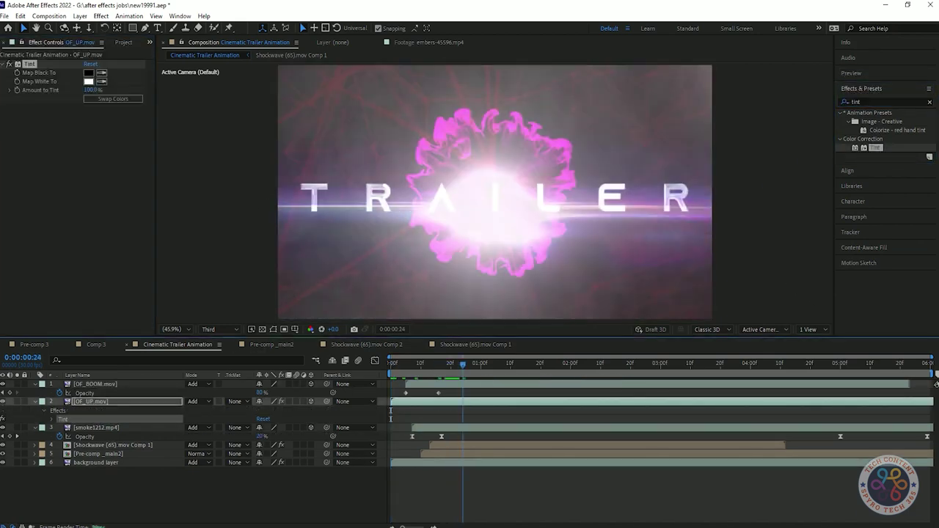
{"action": "mouse_move", "coordinate": [464, 365]}
{"action": "left_mouse_down"}
{"action": "mouse_move", "coordinate": [416, 365]}
{"action": "mouse_move", "coordinate": [472, 365]}
{"action": "left_mouse_up"}
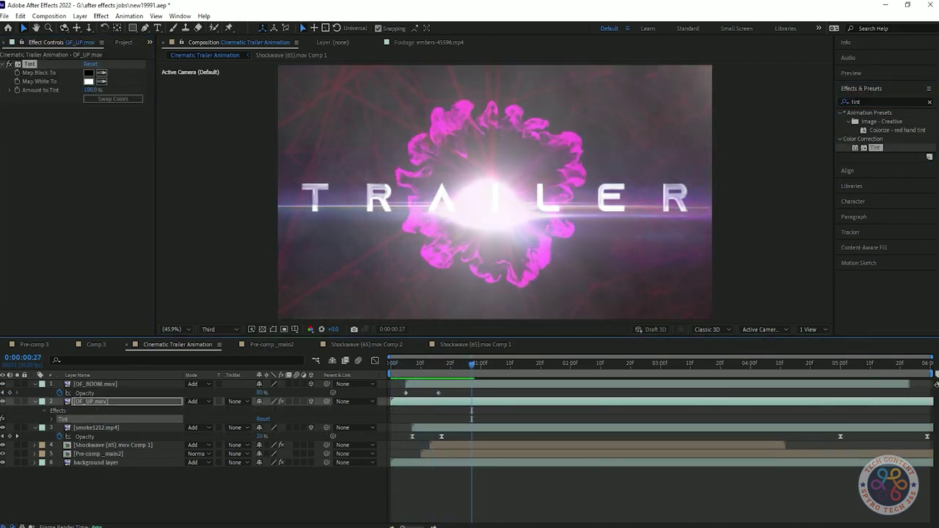
Move the OF_UP.mov layer to start at about 0:00:27, map its Tint whites to red (DB101A), and preview.
{"action": "left_click_drag", "start_coordinate": [472, 402], "coordinate": [550, 401]}
{"action": "left_click", "coordinate": [88, 82]}
{"action": "left_click", "coordinate": [152, 180]}
{"action": "left_click", "coordinate": [26, 260]}
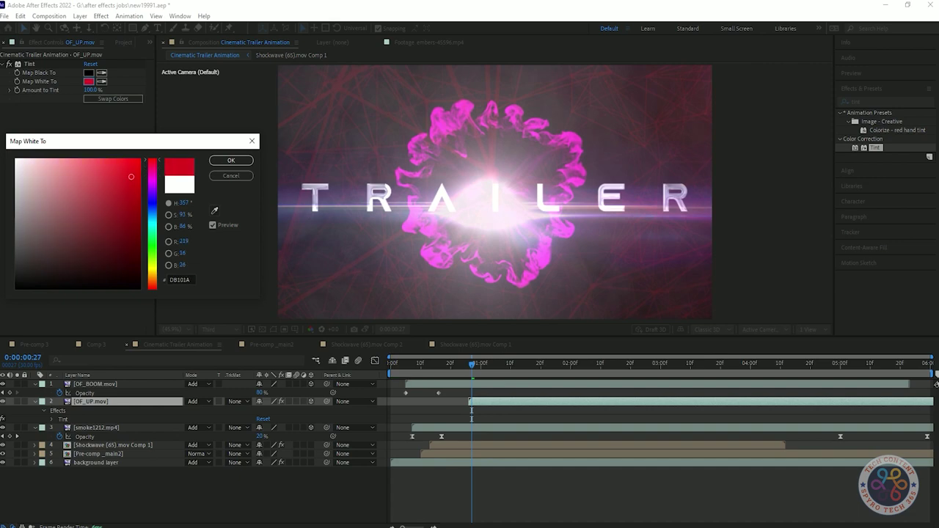
{"action": "key", "text": "Return"}
{"action": "key", "text": "space"}
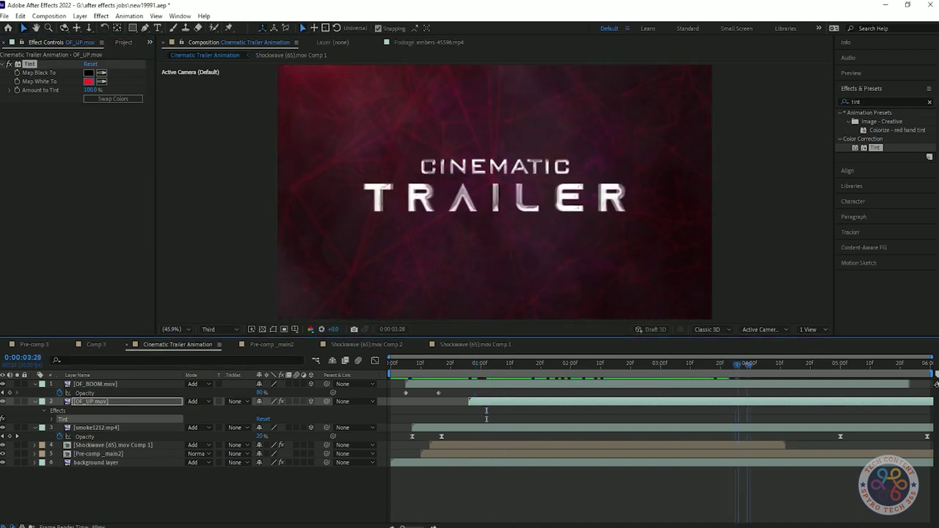
{"action": "key", "text": "space"}
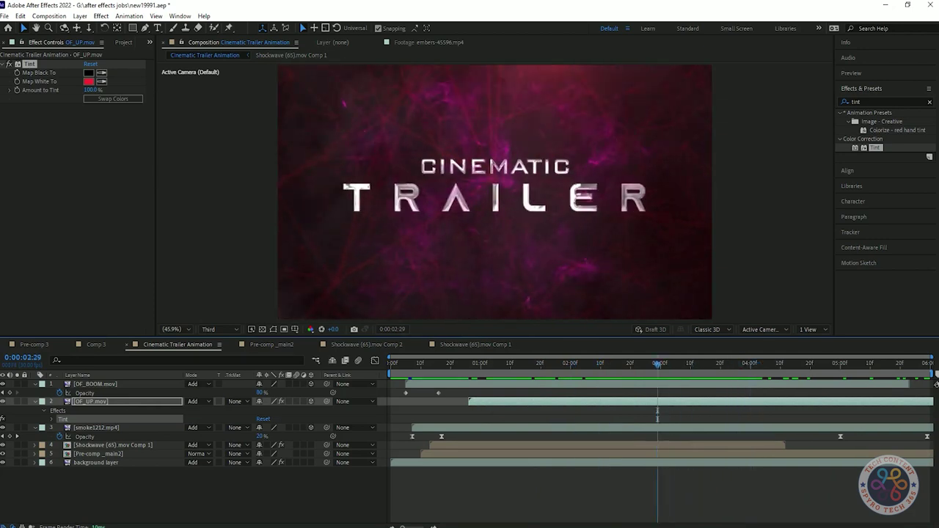
Rename the OF_UP.mov layer as OF_UP_light.mov and preview the animation.
{"action": "right_click", "coordinate": [124, 401]}
{"action": "left_click", "coordinate": [147, 397]}
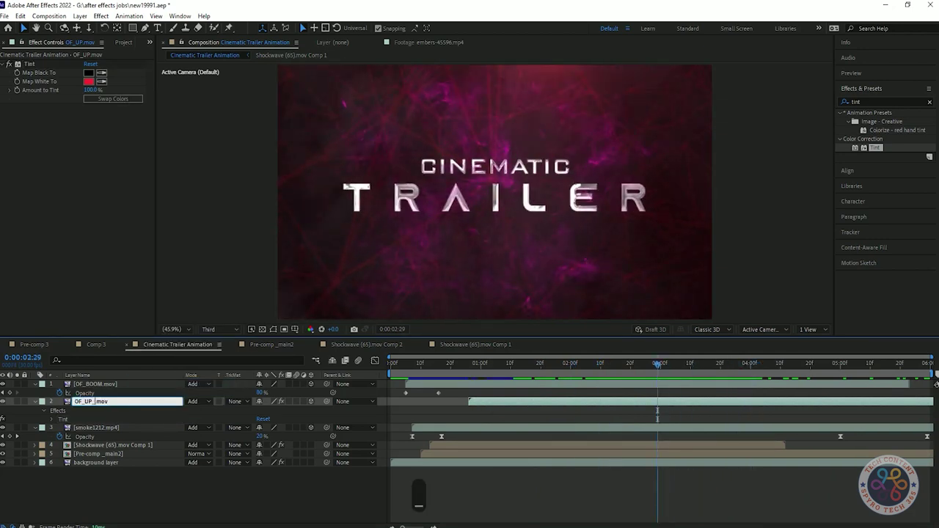
{"action": "key", "text": "Return"}
{"action": "key", "text": "space"}
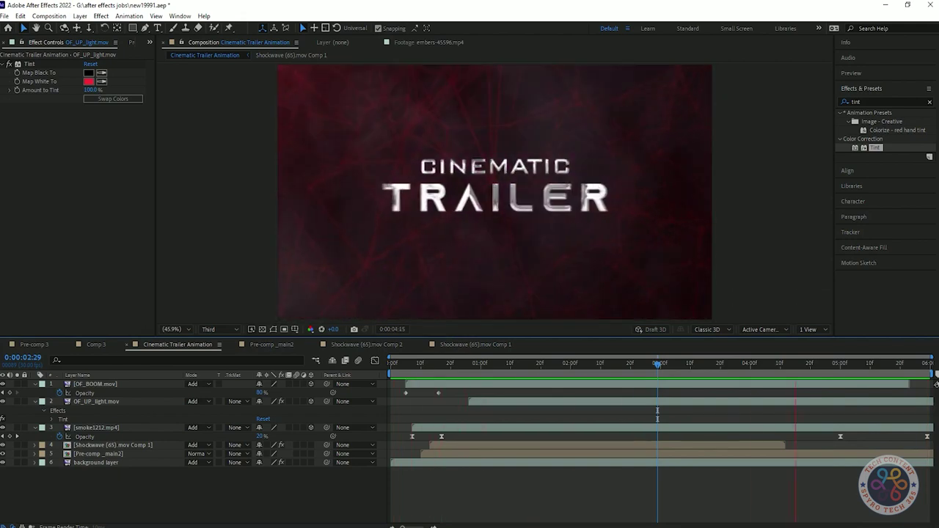
{"action": "key", "text": "space"}
Collapse the expanded layer properties and add a two-node 50mm camera to the composition.
{"action": "left_click", "coordinate": [35, 384]}
{"action": "left_click", "coordinate": [35, 393]}
{"action": "left_click", "coordinate": [35, 402]}
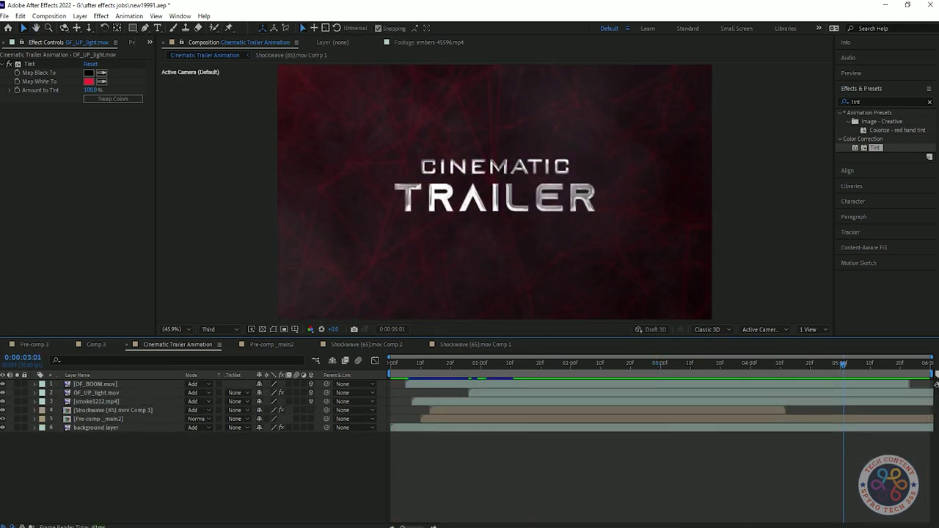
{"action": "right_click", "coordinate": [262, 317]}
{"action": "mouse_move", "coordinate": [279, 325]}
{"action": "left_click", "coordinate": [411, 376]}
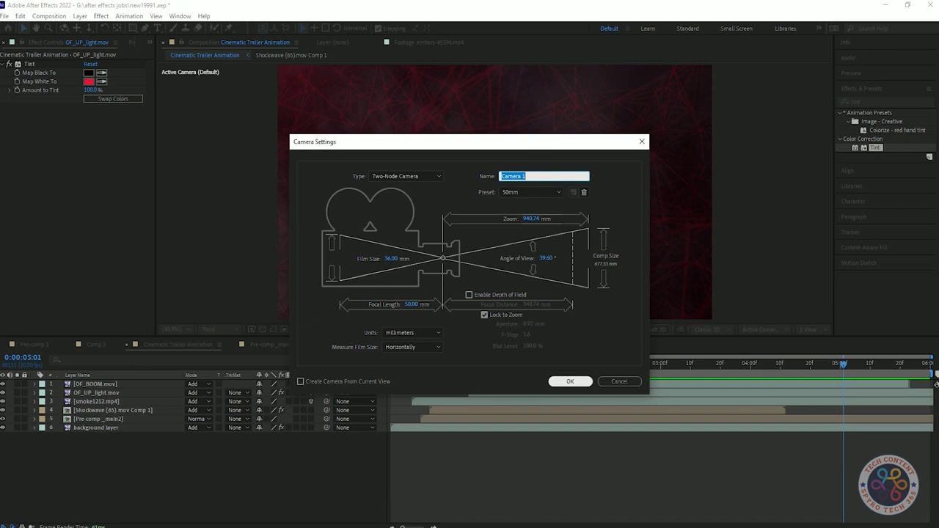
{"action": "key", "text": "Return"}
Add a null object and name it Camerra Controller.
{"action": "right_click", "coordinate": [281, 488]}
{"action": "mouse_move", "coordinate": [316, 363]}
{"action": "left_click", "coordinate": [433, 424]}
{"action": "left_click", "coordinate": [355, 393]}
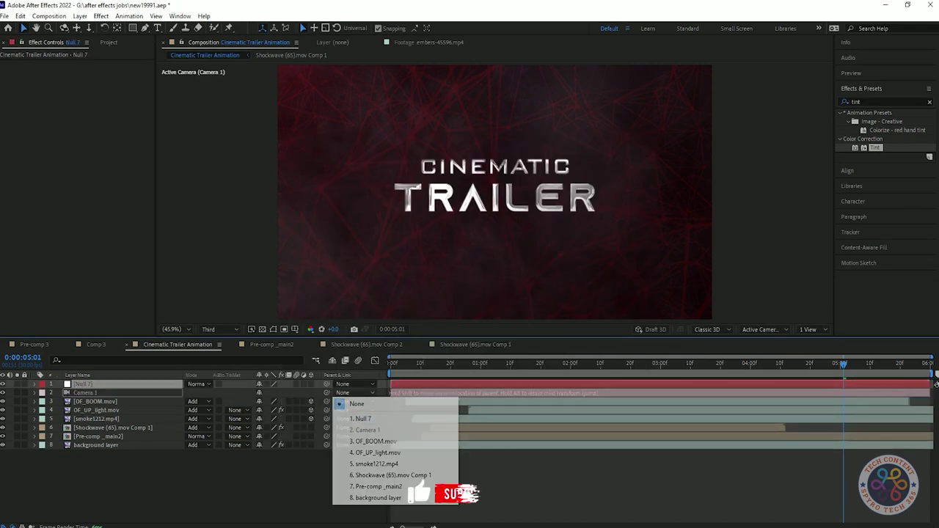
{"action": "right_click", "coordinate": [73, 386]}
{"action": "left_click", "coordinate": [95, 382]}
{"action": "type", "text": "Camerra Controller"}
Parent Camera 1 to the Camerra Controller null and make all the footage and composition layers 3D.
{"action": "left_click", "coordinate": [355, 392]}
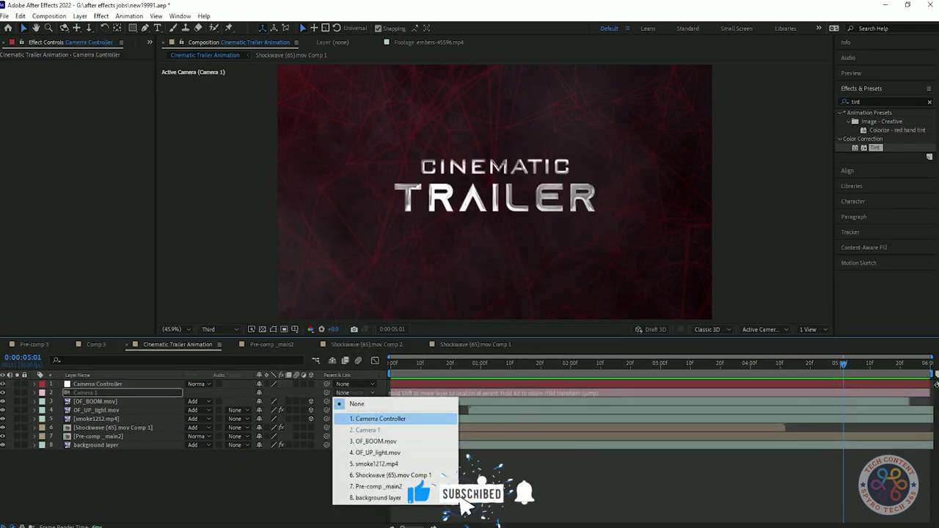
{"action": "left_click", "coordinate": [367, 419]}
{"action": "left_click_drag", "start_coordinate": [243, 482], "coordinate": [98, 400]}
{"action": "left_click", "coordinate": [147, 477]}
Make the Camerra Controller null 3D and set its Z position to 3500.
{"action": "left_click", "coordinate": [98, 384]}
{"action": "key", "text": "p"}
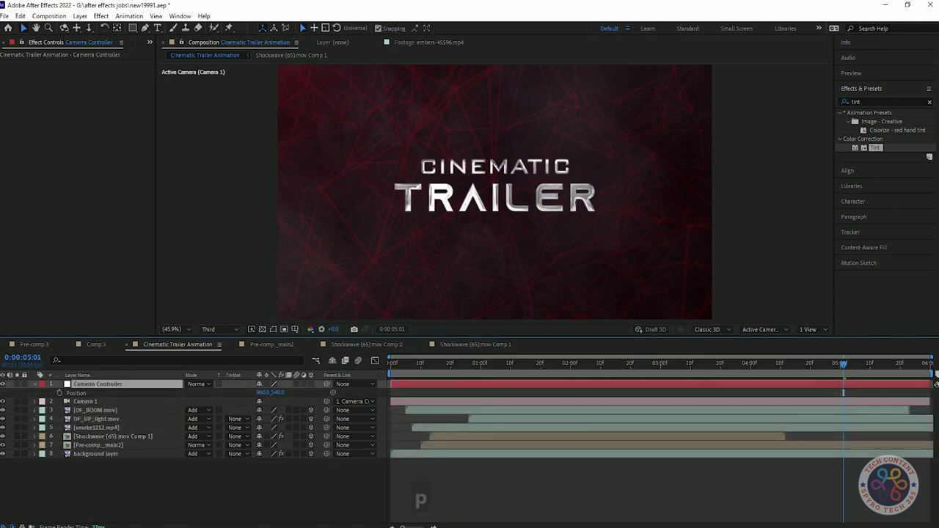
{"action": "left_click", "coordinate": [421, 363]}
{"action": "left_click", "coordinate": [311, 383]}
{"action": "left_click_drag", "start_coordinate": [288, 393], "coordinate": [396, 393]}
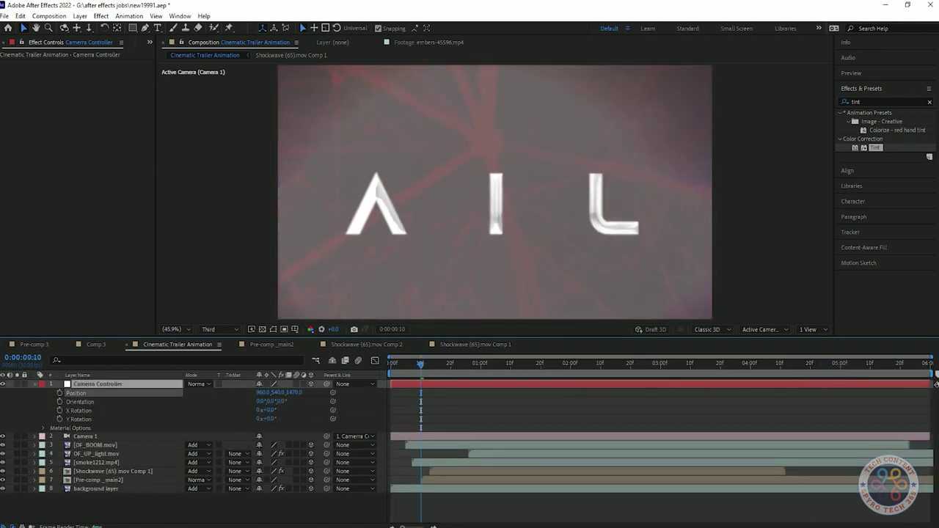
{"action": "type", "text": "2500"}
{"action": "key", "text": "Return"}
{"action": "type", "text": "3500"}
{"action": "key", "text": "Return"}
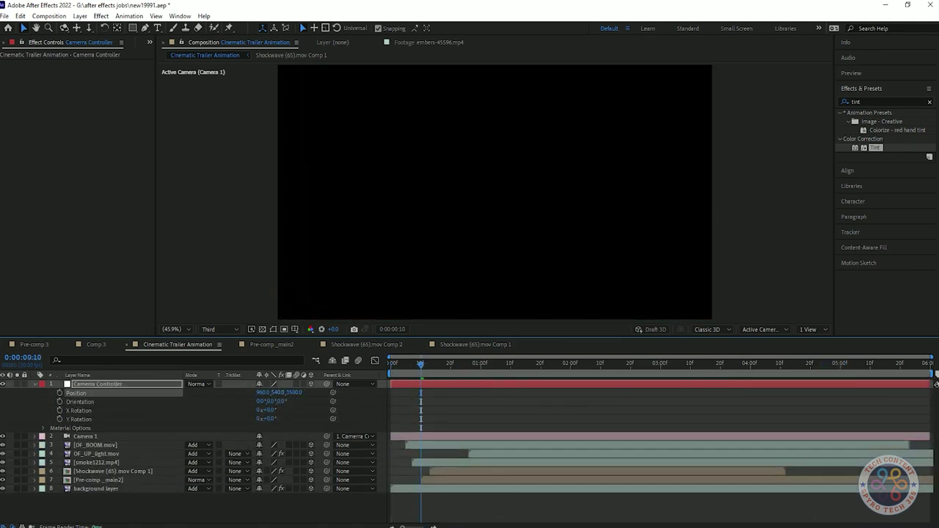
Keyframe the null's Position at the composition start and at 0:00:10, with Z set to 100 at 0:00:10, and preview.
{"action": "type", "text": "1000"}
{"action": "key", "text": "Return"}
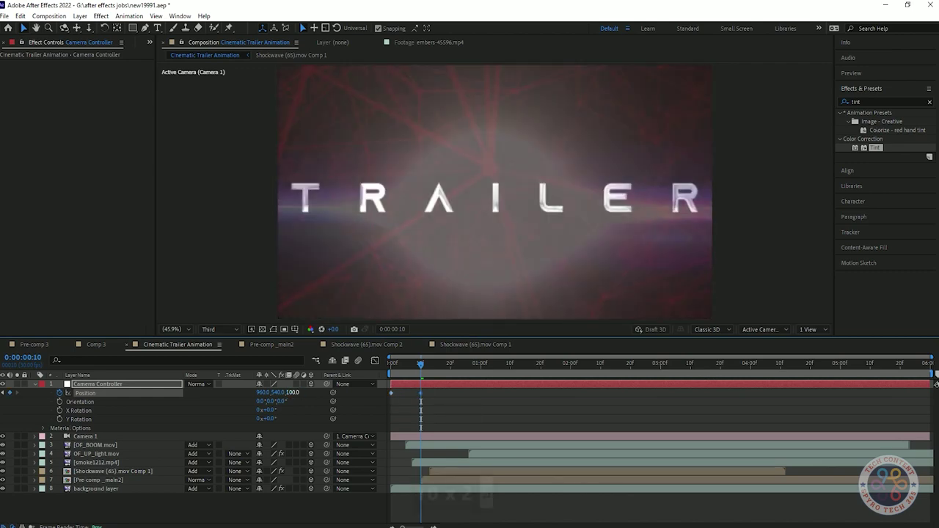
{"action": "key", "text": "Page_Down"}
{"action": "key", "text": "Page_Down"}
{"action": "key", "text": "Page_Down"}
{"action": "key", "text": "space"}
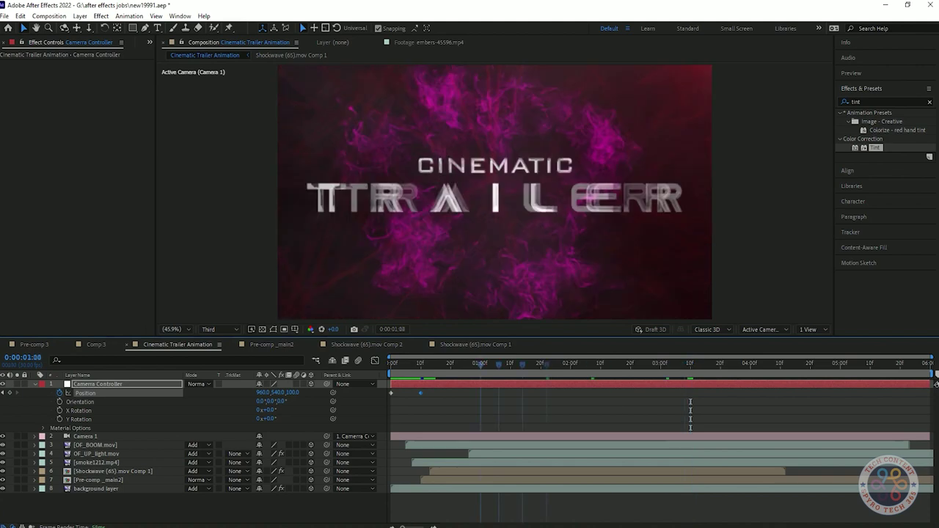
Set the null's Z position to 200 at 0:00:10, add a keyframe with Z 0 at 0:05:29, and preview.
{"action": "key", "text": "space"}
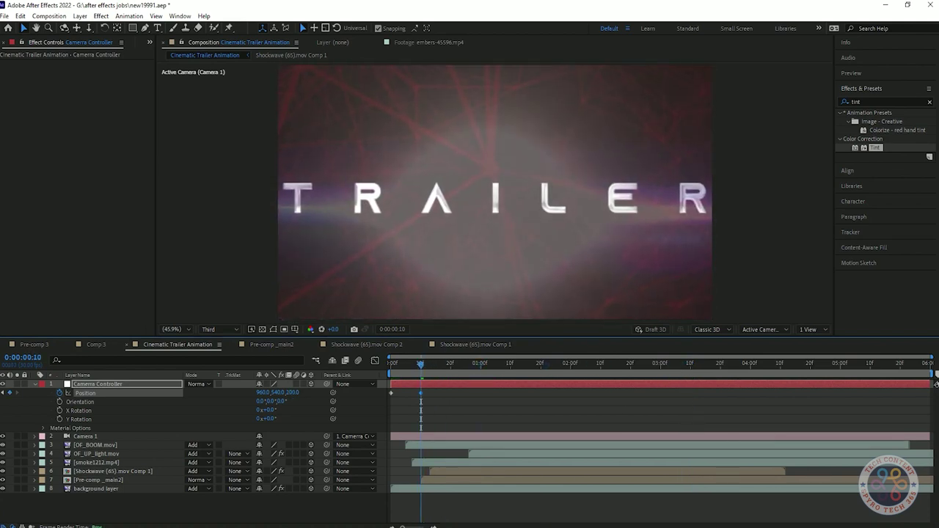
{"action": "key", "text": "End"}
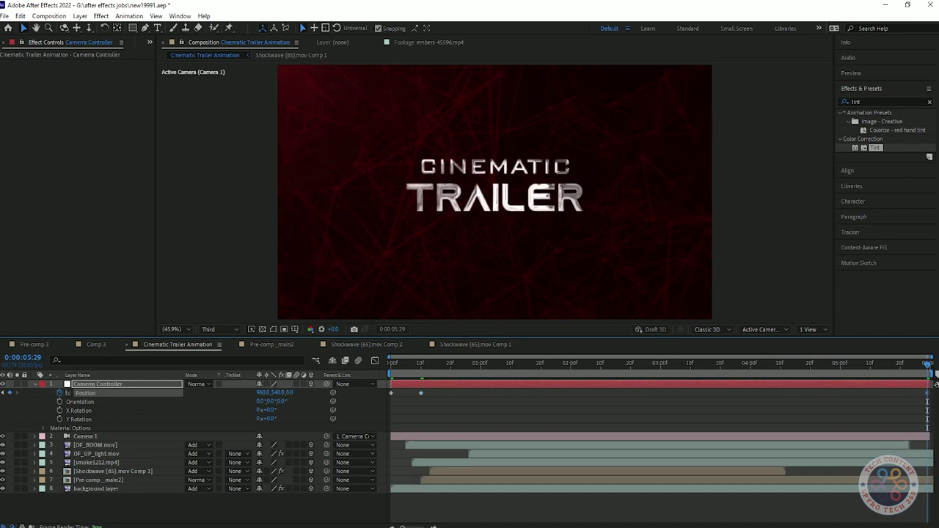
{"action": "key", "text": "space"}
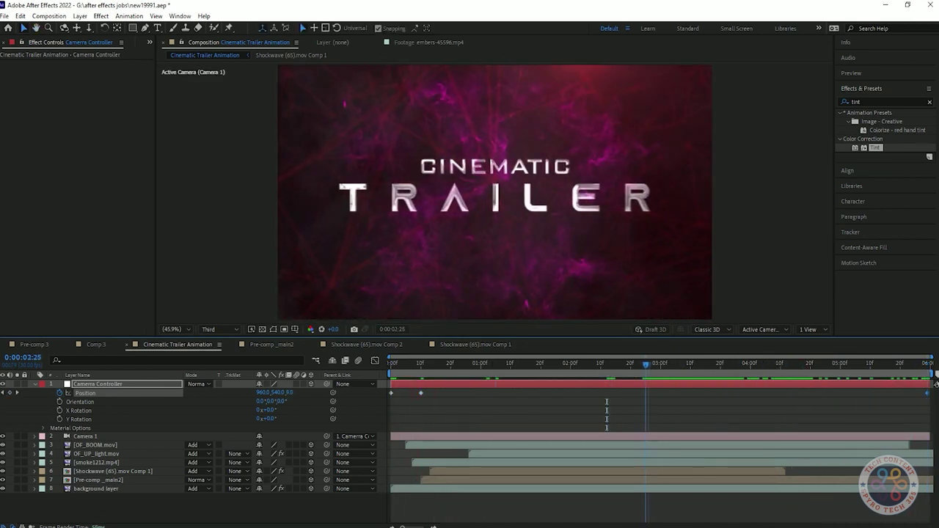
Return to the 0:00:10 Position keyframe, set its Z to 300, and preview the camera push.
{"action": "left_click_drag", "start_coordinate": [655, 364], "coordinate": [420, 364]}
{"action": "left_click", "coordinate": [292, 393]}
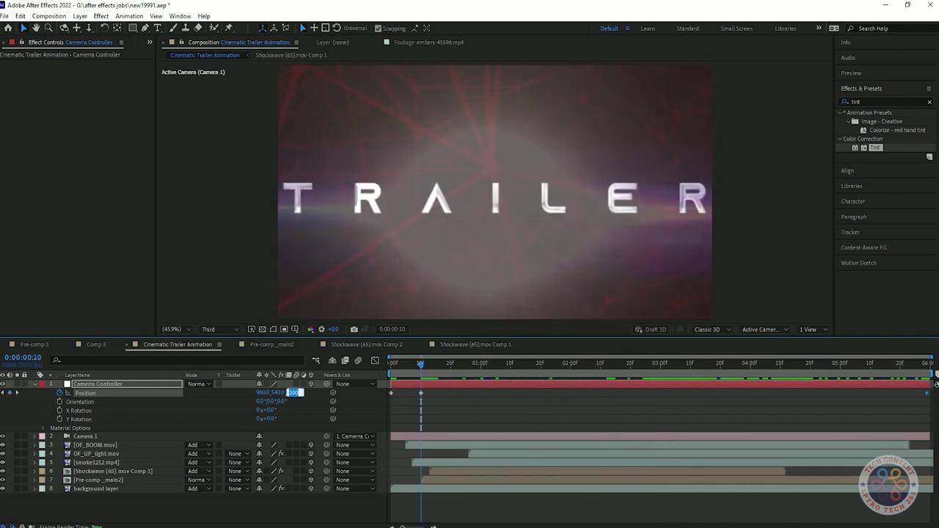
{"action": "type", "text": "300"}
{"action": "key", "text": "Return"}
{"action": "key", "text": "space"}
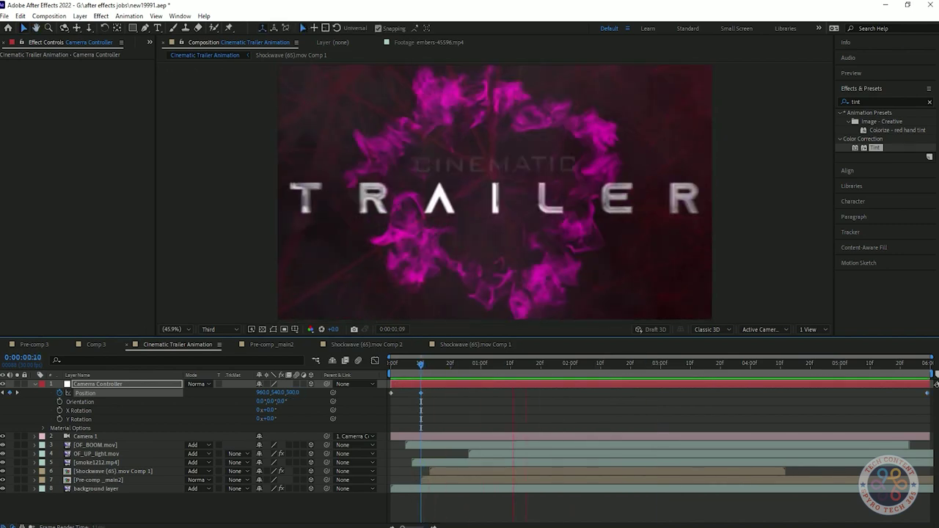
Move the null's last Position keyframe to 0:04:00 and preview from 0:00:10.
{"action": "key", "text": "space"}
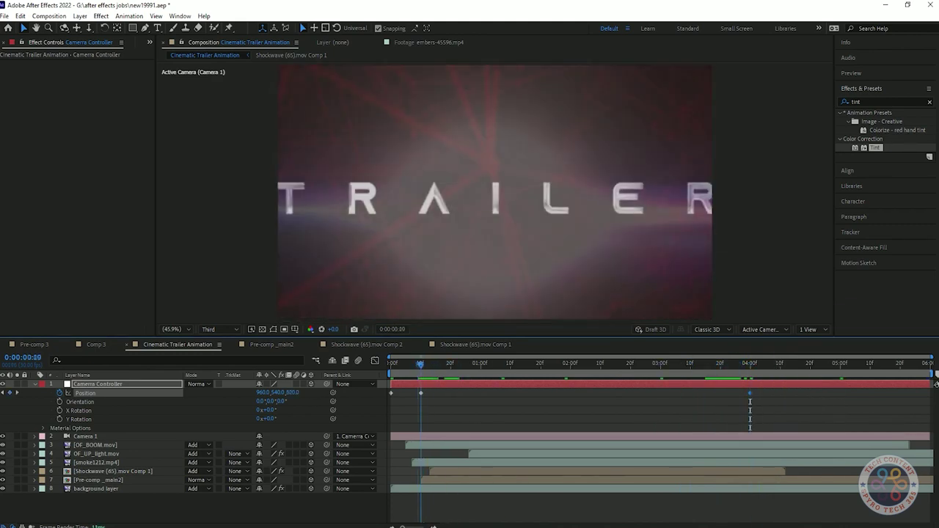
{"action": "key", "text": "space"}
{"action": "key", "text": "j"}
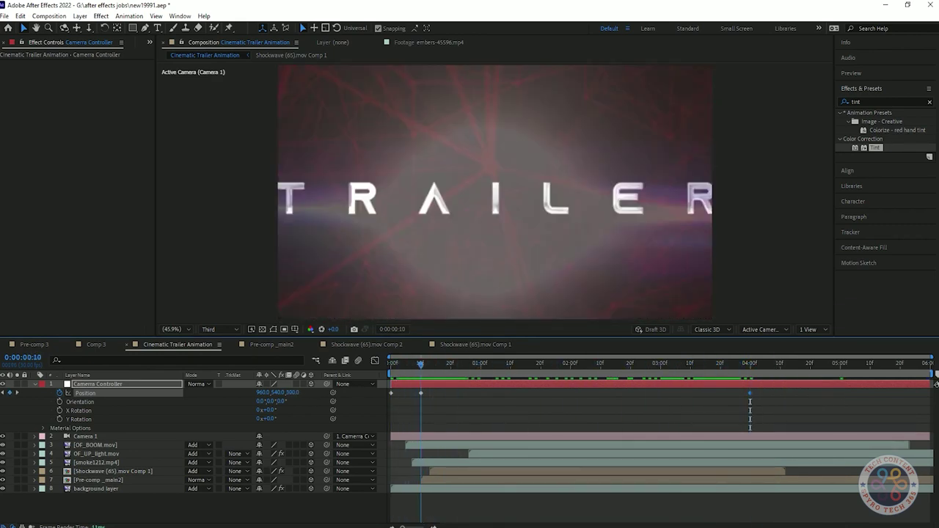
Add Position keyframes at 0:03:10 with Z 100 and at 0:05:00, and apply Easy Ease to all the Position keyframes.
{"action": "key", "text": "space"}
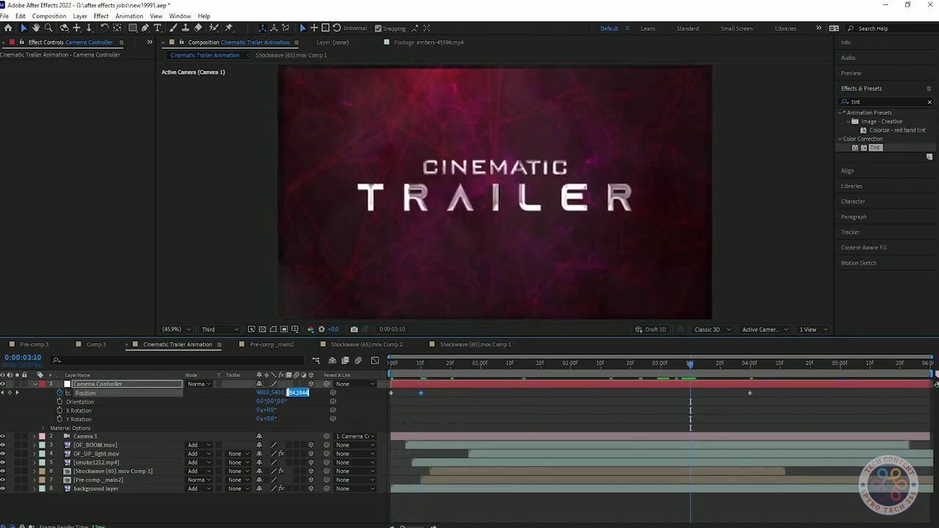
{"action": "type", "text": "100"}
{"action": "key", "text": "Return"}
{"action": "key", "text": "space"}
{"action": "left_click_drag", "start_coordinate": [772, 404], "coordinate": [388, 389]}
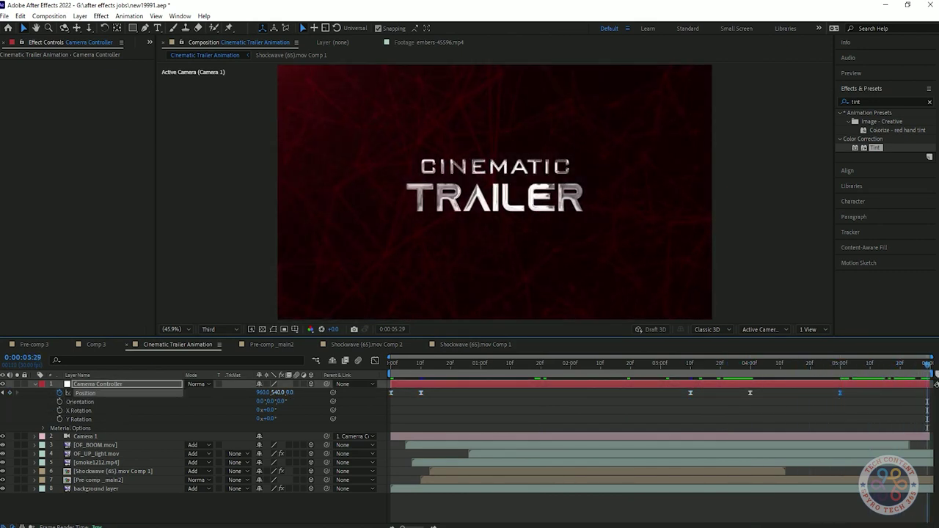
Add a Position keyframe at 0:05:20 with Z at about 2682 and preview the camera move.
{"action": "type", "text": "529"}
{"action": "key", "text": "Return"}
{"action": "type", "text": "3"}
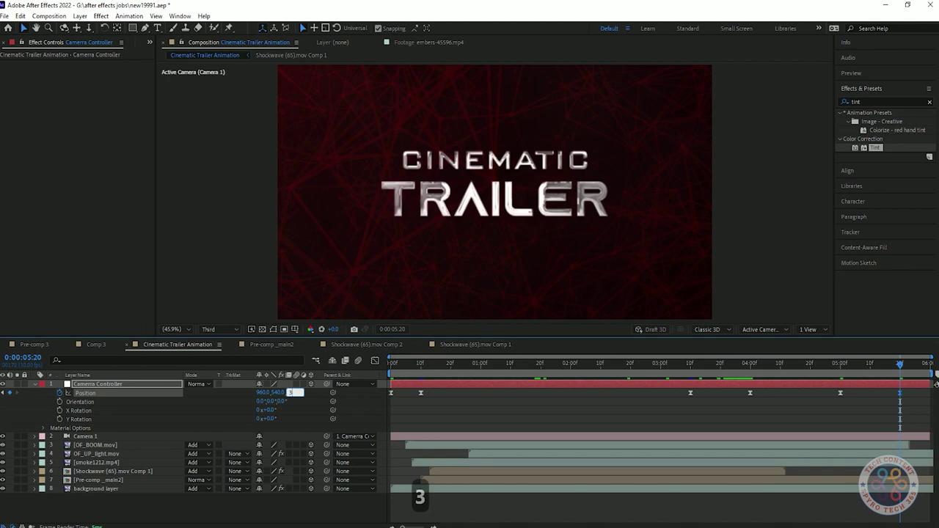
{"action": "type", "text": "500"}
{"action": "key", "text": "Return"}
{"action": "left_click_drag", "start_coordinate": [292, 393], "coordinate": [247, 393]}
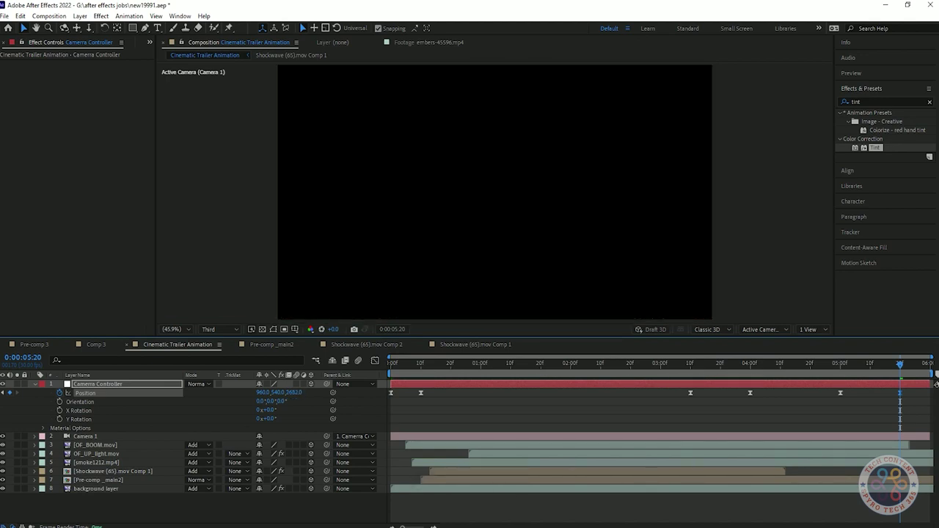
{"action": "key", "text": "space"}
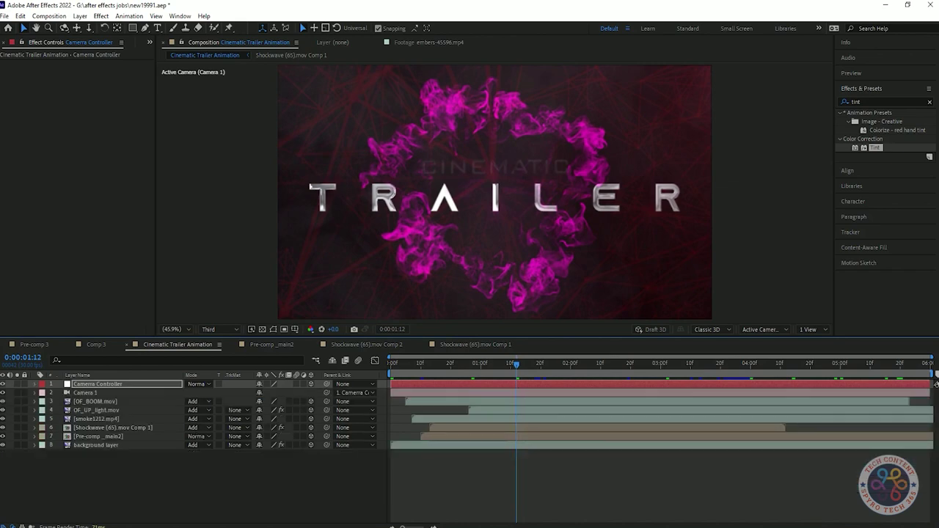
Try pre-composing all the layers below Camera 1, from OF_BOOM.mov to the background layer, as Pre-comp _main3.
{"action": "key", "text": "Home"}
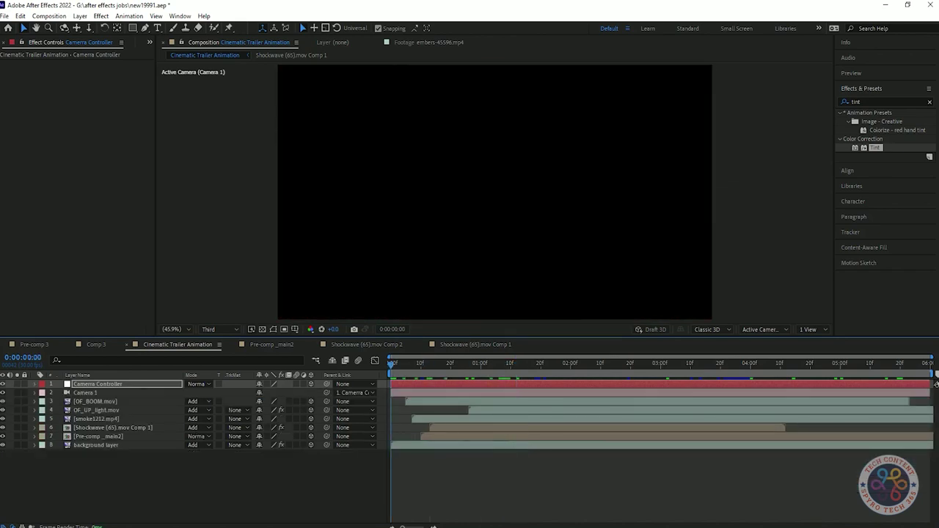
{"action": "left_click", "coordinate": [110, 402]}
{"action": "left_click", "coordinate": [116, 445], "text": "shift"}
{"action": "right_click", "coordinate": [116, 445]}
{"action": "left_click", "coordinate": [162, 390]}
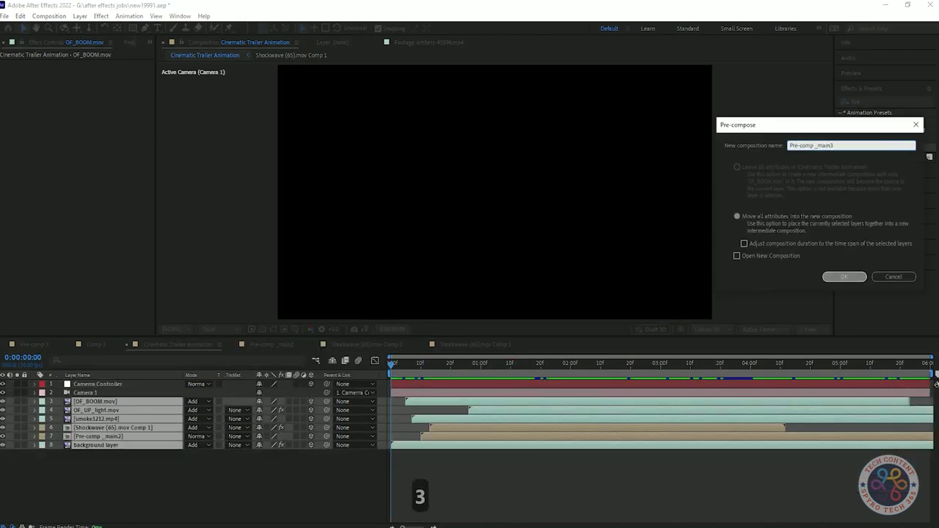
{"action": "key", "text": "Return"}
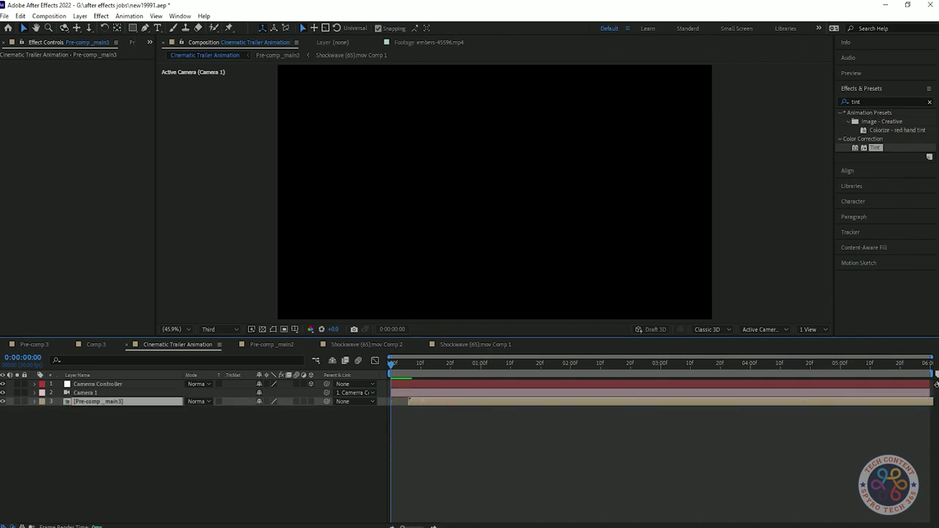
Preview Pre-comp _main3 with a slightly delayed start and undo back to the separate layers.
{"action": "key", "text": "space"}
{"action": "key", "text": "space"}
{"action": "key", "text": "space"}
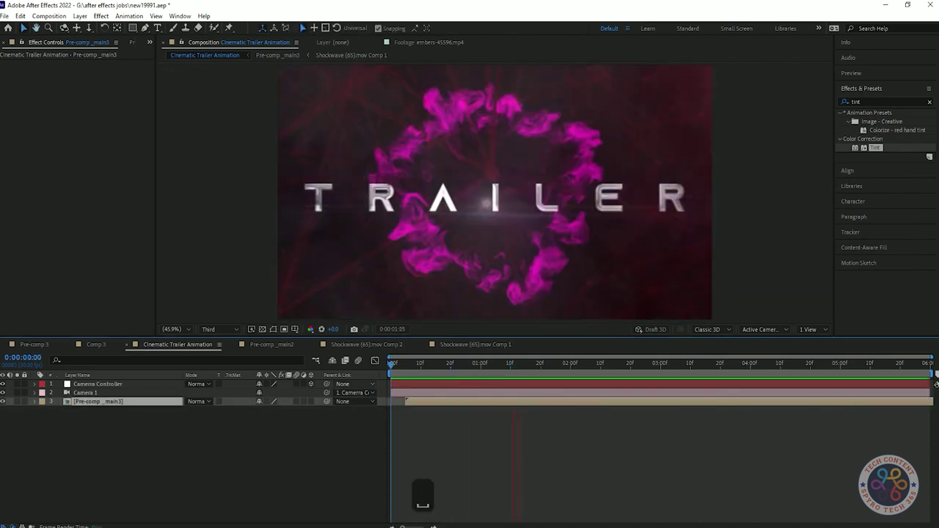
{"action": "key", "text": "space"}
{"action": "key", "text": "ctrl+z"}
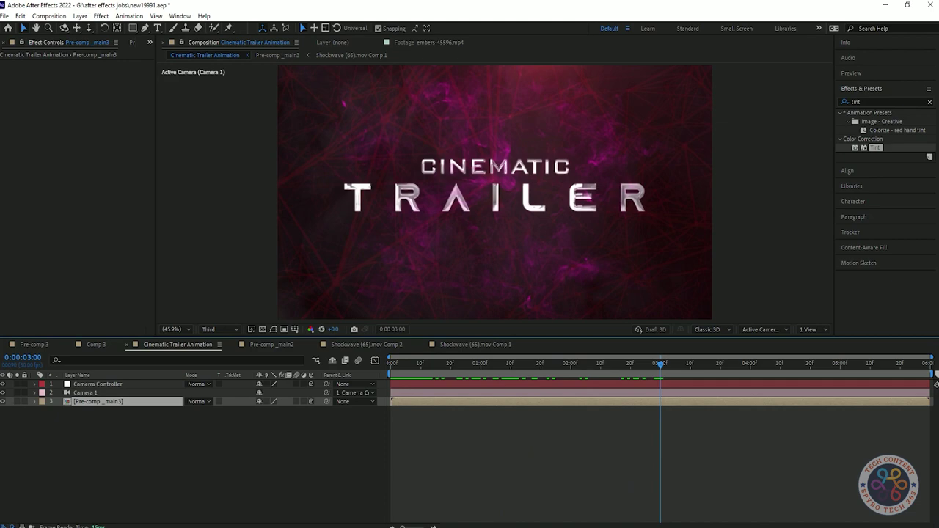
{"action": "key", "text": "ctrl+z"}
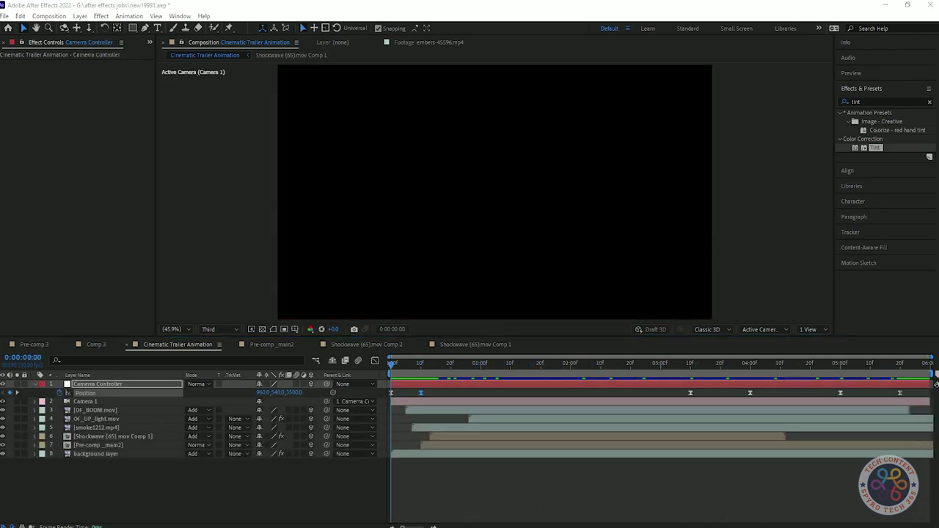
Move the null's second Position keyframe from 0:00:10 to 0:01:00 and preview the animation.
{"action": "key", "text": "space"}
{"action": "left_click_drag", "start_coordinate": [454, 392], "coordinate": [480, 393]}
{"action": "key", "text": "space"}
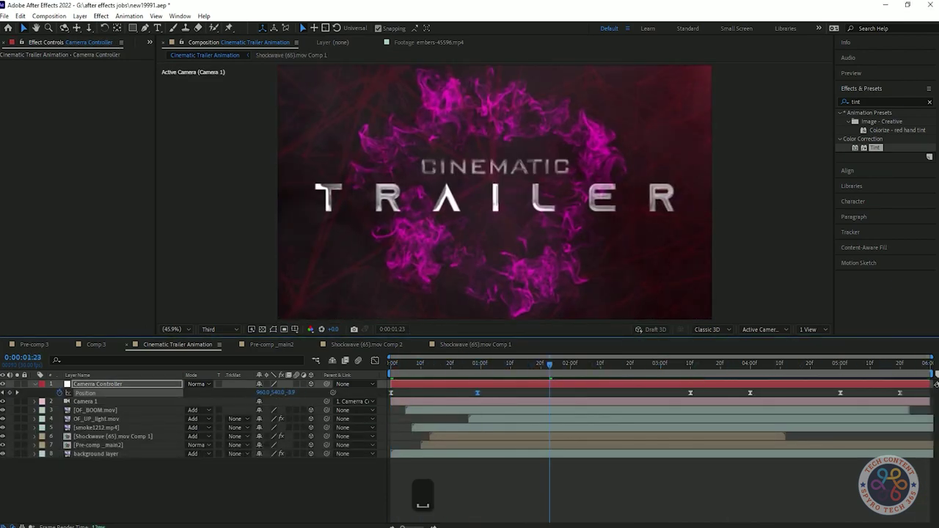
{"action": "key", "text": "space"}
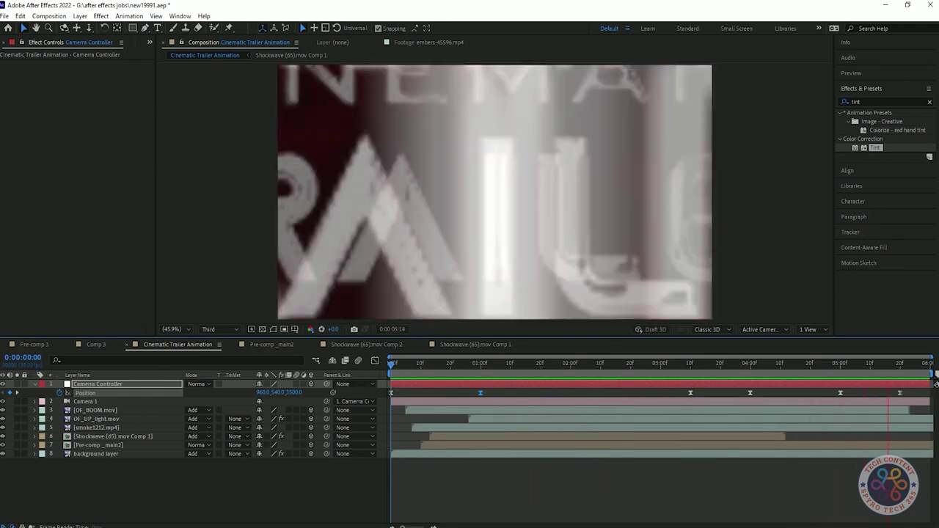
Reshape the speed graph of the null's Position keyframes so speed peaks sharply near the start and end, and preview it.
{"action": "key", "text": "space"}
{"action": "key", "text": "shift+F3"}
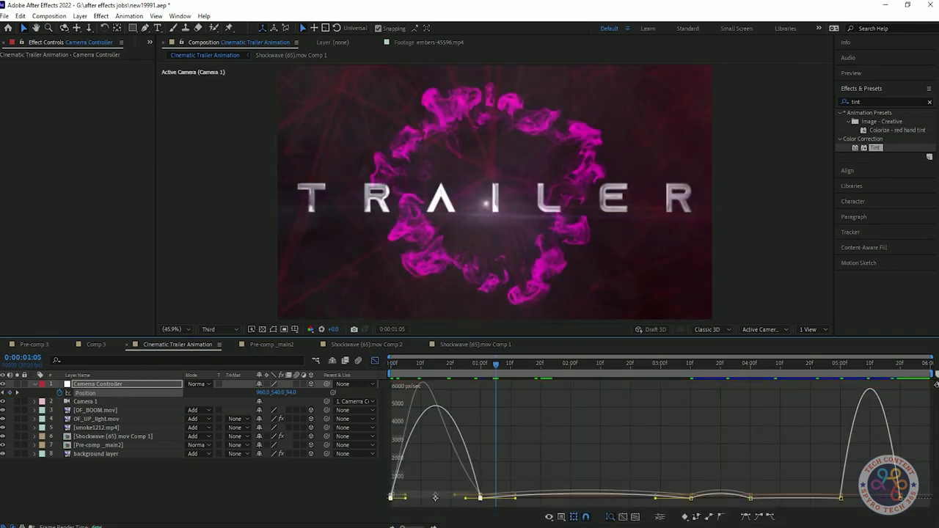
{"action": "left_click_drag", "start_coordinate": [435, 498], "coordinate": [436, 497]}
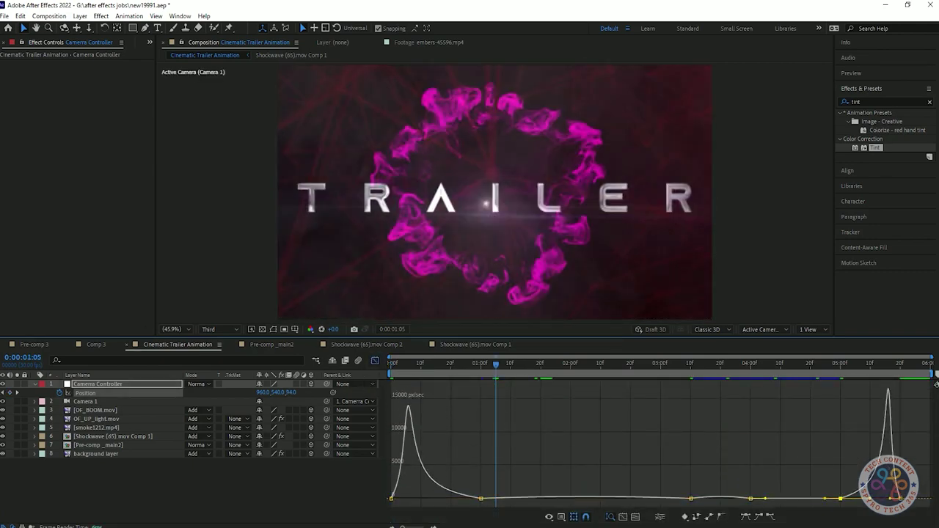
{"action": "key", "text": "shift+F3"}
{"action": "key", "text": "space"}
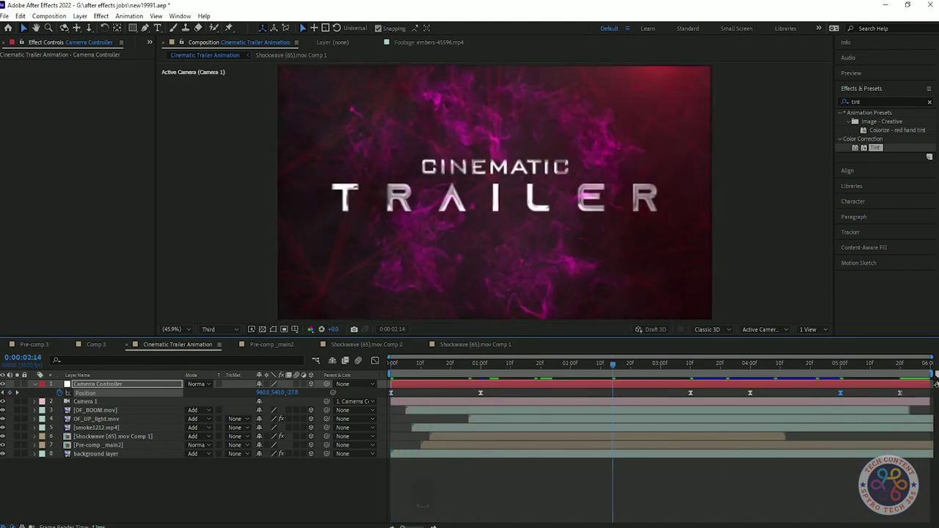
Try shortening the incoming ease of the null's Position keyframe at 0:03:10 in the speed graph.
{"action": "left_click_drag", "start_coordinate": [613, 365], "coordinate": [580, 365]}
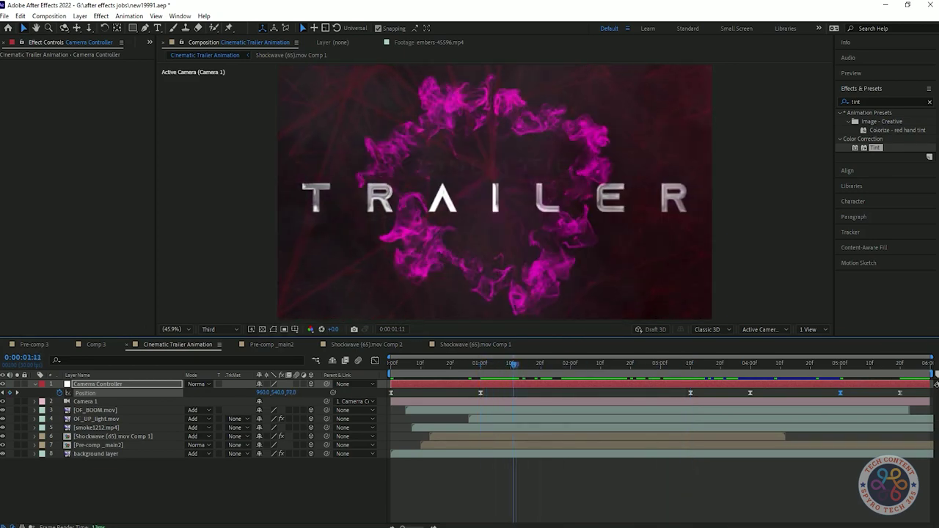
{"action": "key", "text": "shift+F3"}
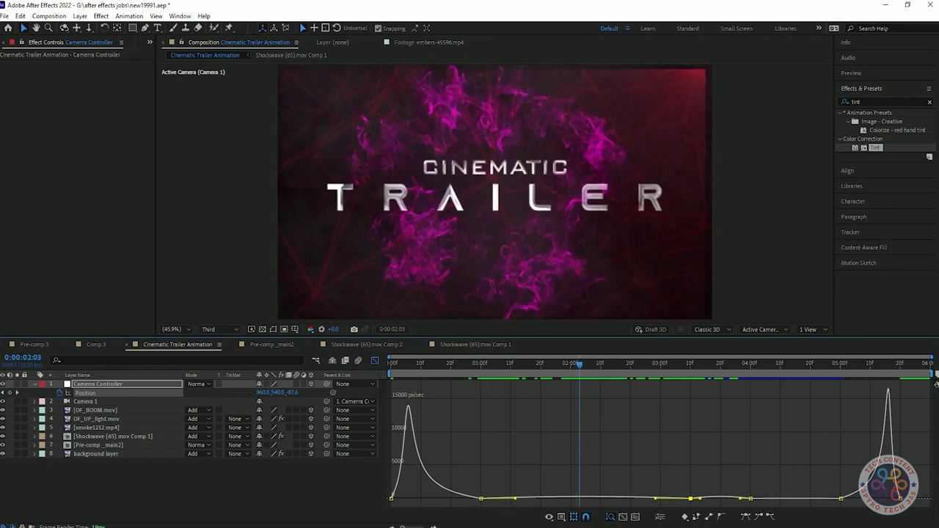
{"action": "mouse_move", "coordinate": [655, 498]}
{"action": "left_mouse_down"}
{"action": "mouse_move", "coordinate": [656, 488]}
{"action": "mouse_move", "coordinate": [661, 499]}
{"action": "left_mouse_up"}
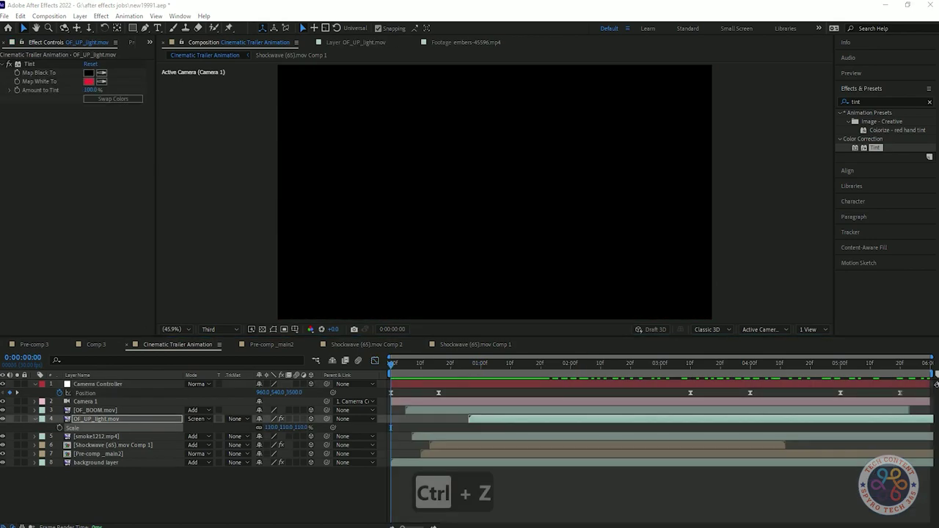
Try resetting the Scale of the OF_UP_light.mov layer and preview the animation.
{"action": "right_click", "coordinate": [108, 427]}
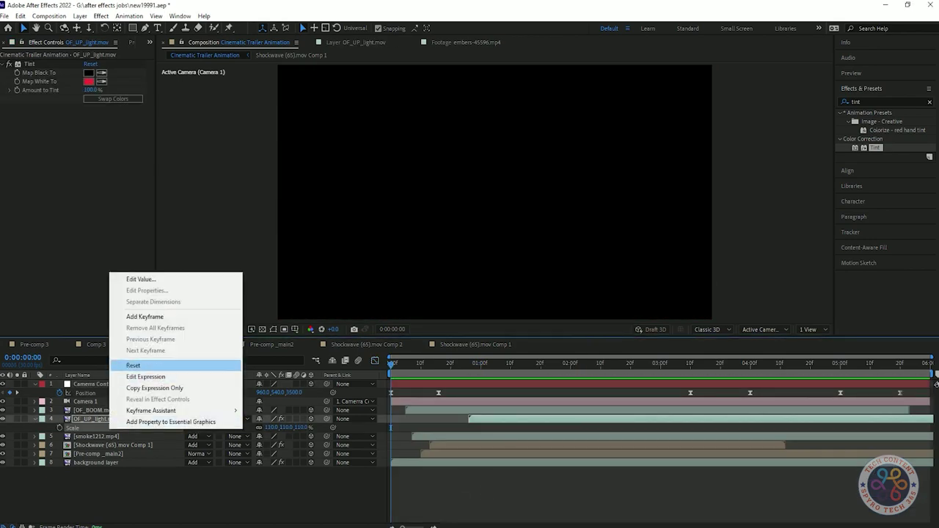
{"action": "left_click", "coordinate": [139, 363]}
{"action": "key", "text": "space"}
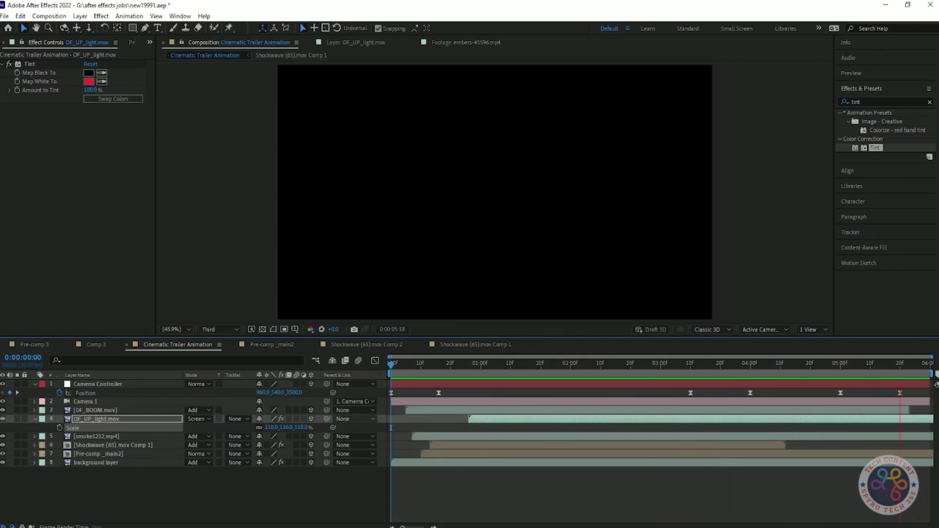
Inspect the speed graph of the null's Position keyframes, including the one at 0:04:00, and play the animation.
{"action": "left_click", "coordinate": [375, 360]}
{"action": "left_click", "coordinate": [375, 360]}
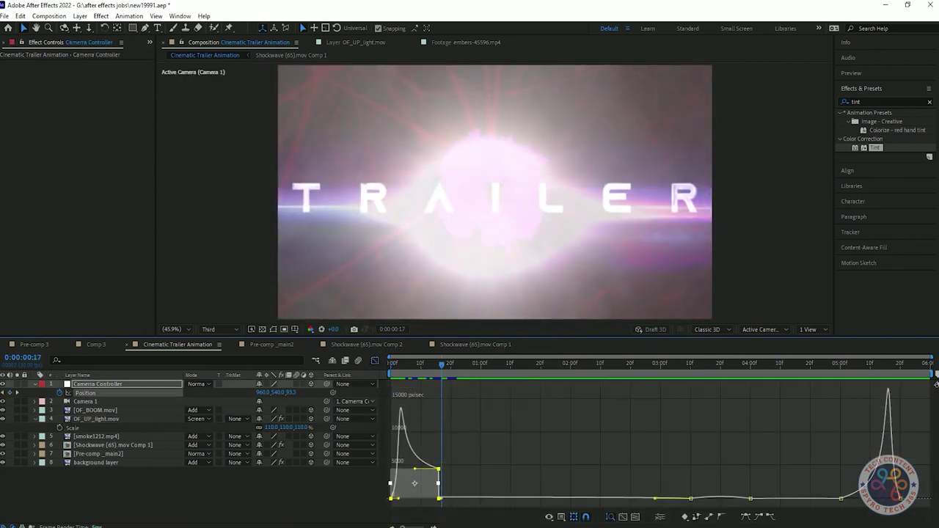
{"action": "left_click", "coordinate": [750, 498]}
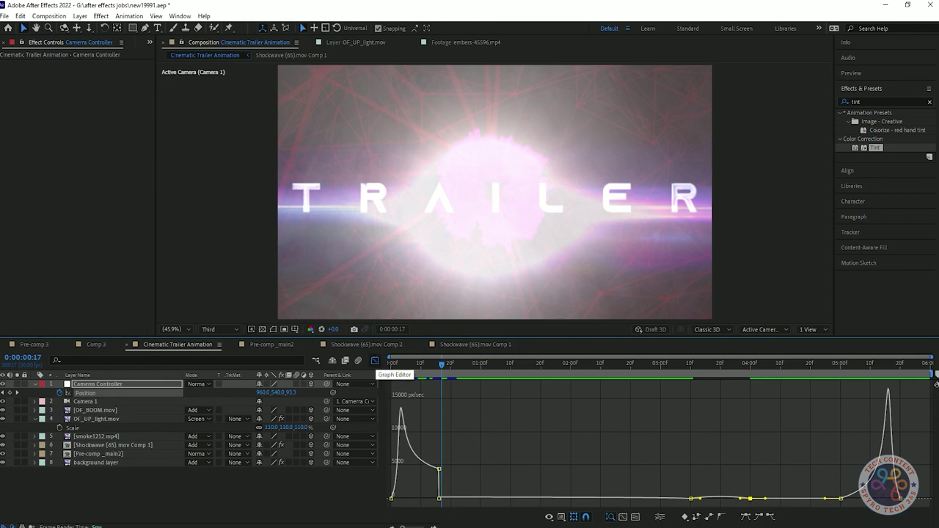
{"action": "left_click", "coordinate": [375, 361]}
{"action": "key", "text": "space"}
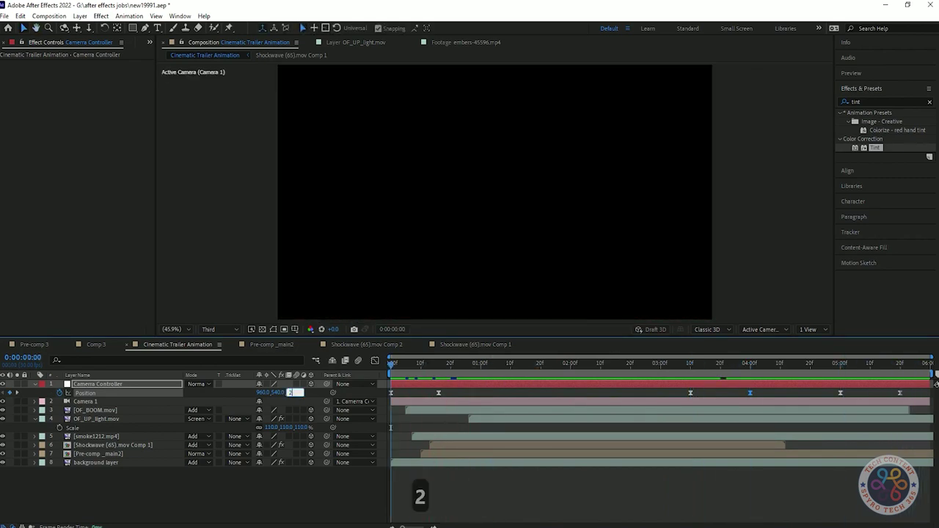
Set the Z position of the null's first keyframe at 0:00:00 to 2700 and preview the camera move.
{"action": "type", "text": "700"}
{"action": "key", "text": "Return"}
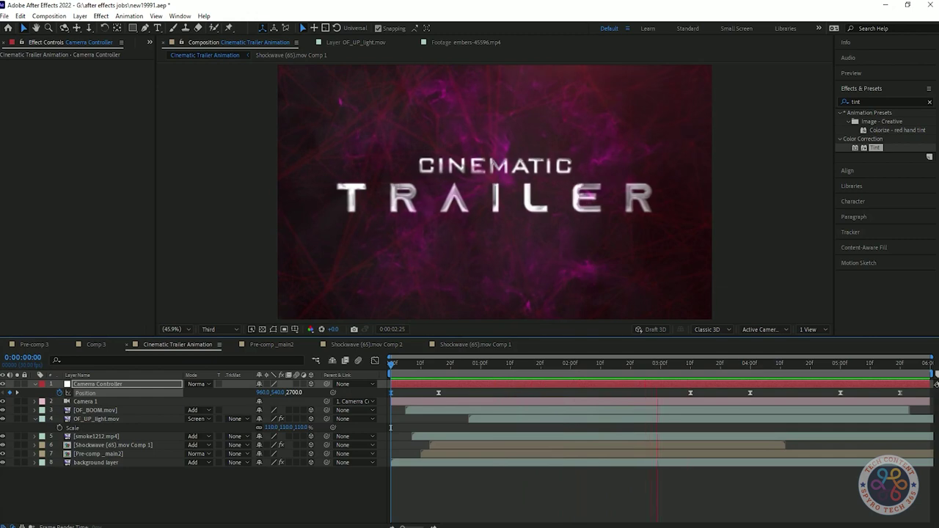
{"action": "key", "text": "space"}
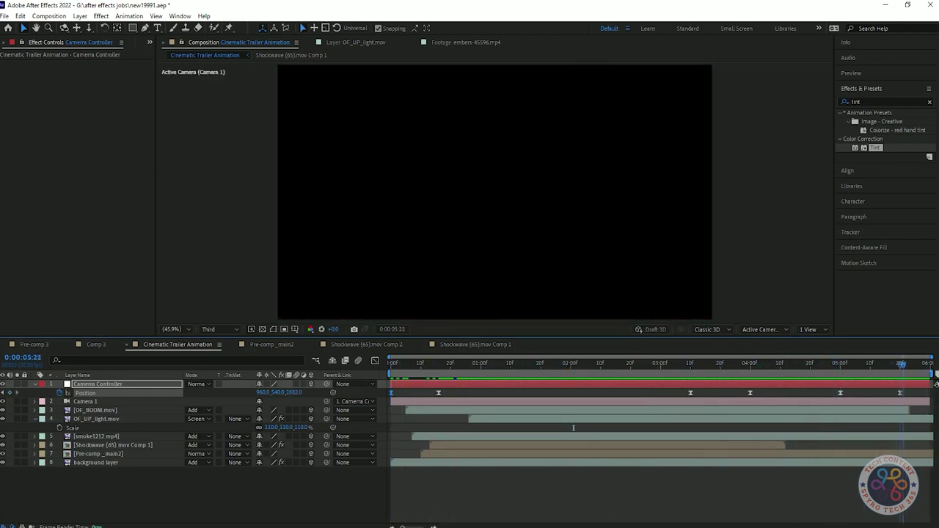
{"action": "key", "text": "space"}
Collapse the null's keyframed properties and add an adjustment layer above all other layers.
{"action": "key", "text": "u"}
{"action": "right_click", "coordinate": [113, 512]}
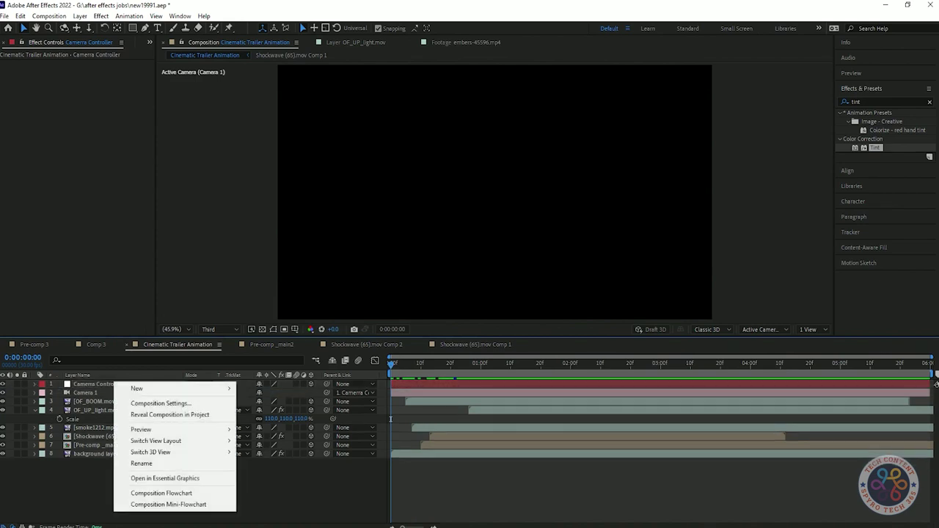
{"action": "mouse_move", "coordinate": [147, 388]}
{"action": "left_click", "coordinate": [272, 413]}
Apply the Curves effect to the adjustment layer, shaping its RGB curve and slightly raising the Red channel's midtones.
{"action": "key", "text": "ctrl+5"}
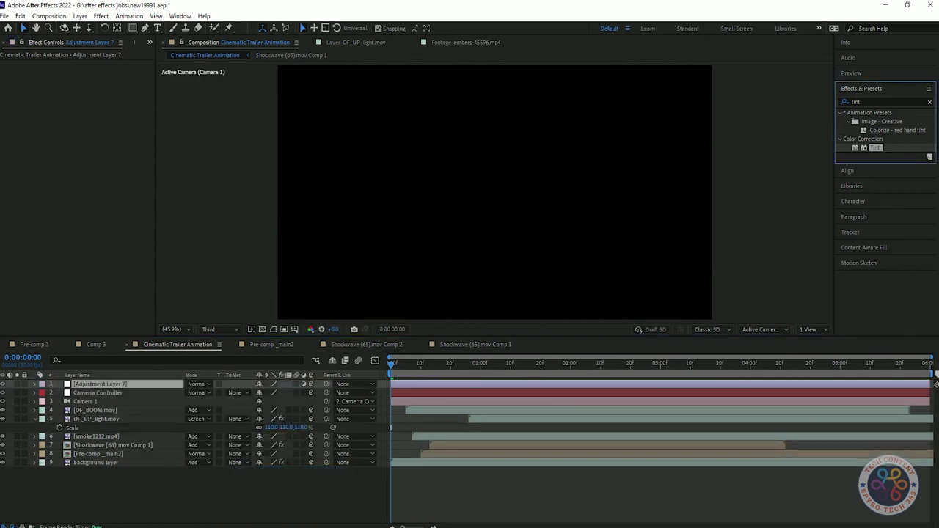
{"action": "type", "text": "opt"}
{"action": "left_click_drag", "start_coordinate": [51, 198], "coordinate": [58, 199]}
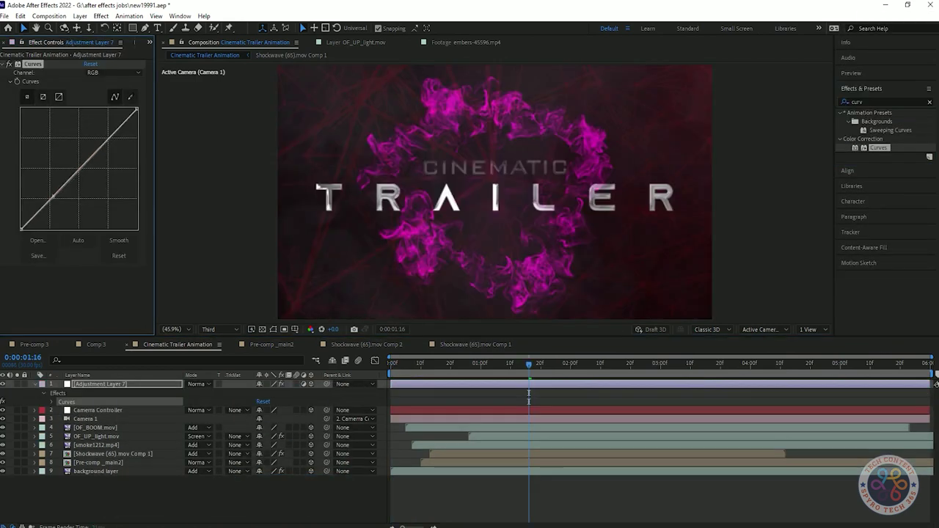
{"action": "left_click_drag", "start_coordinate": [105, 146], "coordinate": [101, 140]}
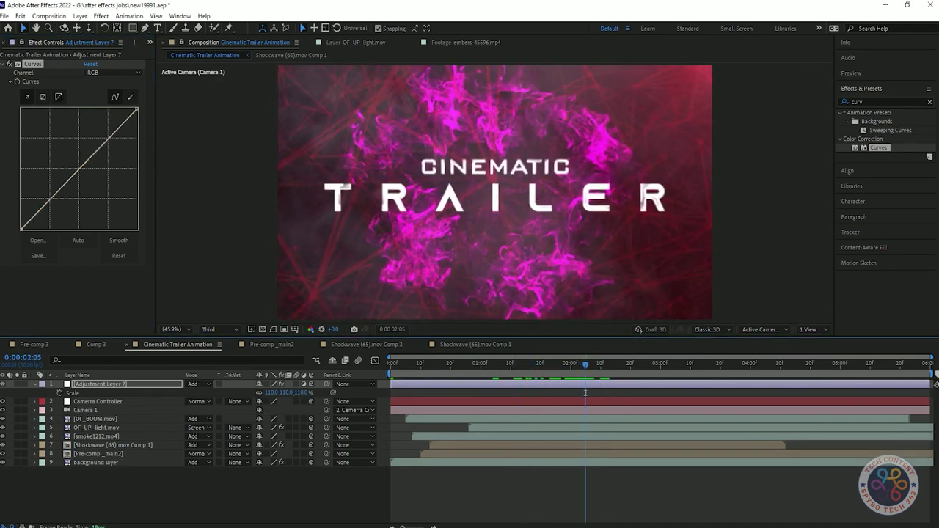
{"action": "left_click", "coordinate": [113, 72]}
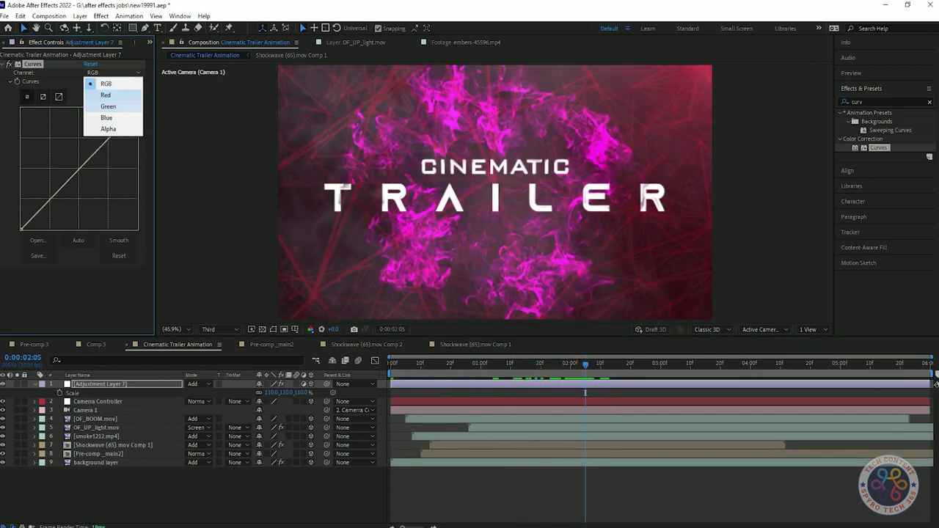
{"action": "left_click", "coordinate": [99, 94]}
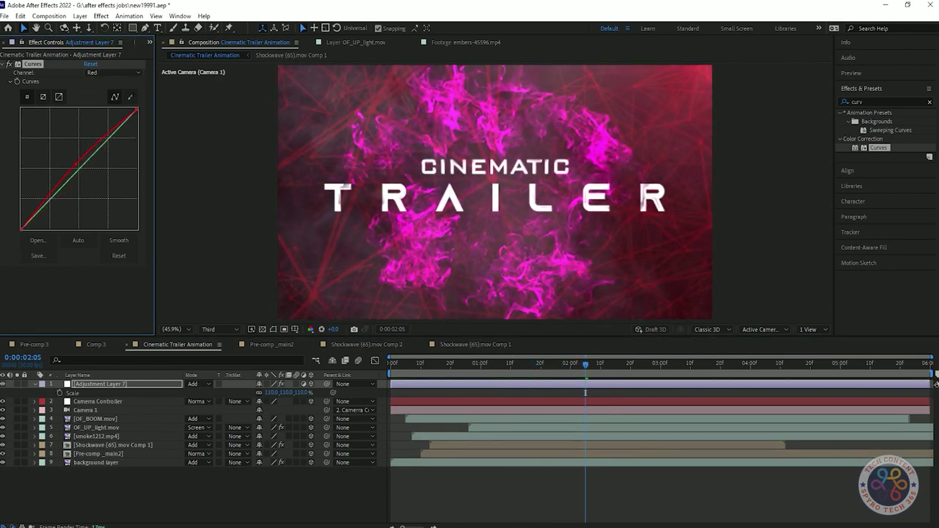
Add the Noise effect to the adjustment layer with Amount of Noise at 3% and preview the animation.
{"action": "key", "text": "ctrl+f"}
{"action": "type", "text": "noise"}
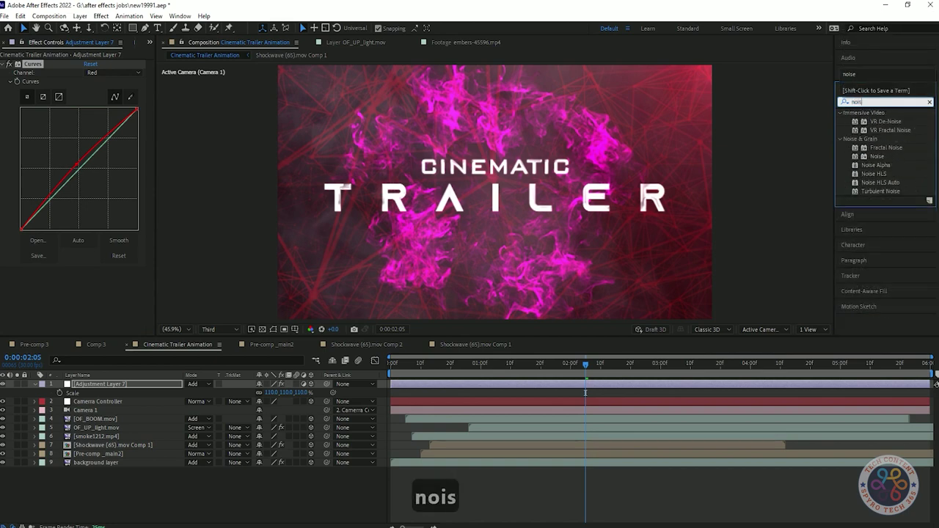
{"action": "left_click_drag", "start_coordinate": [108, 302], "coordinate": [108, 303]}
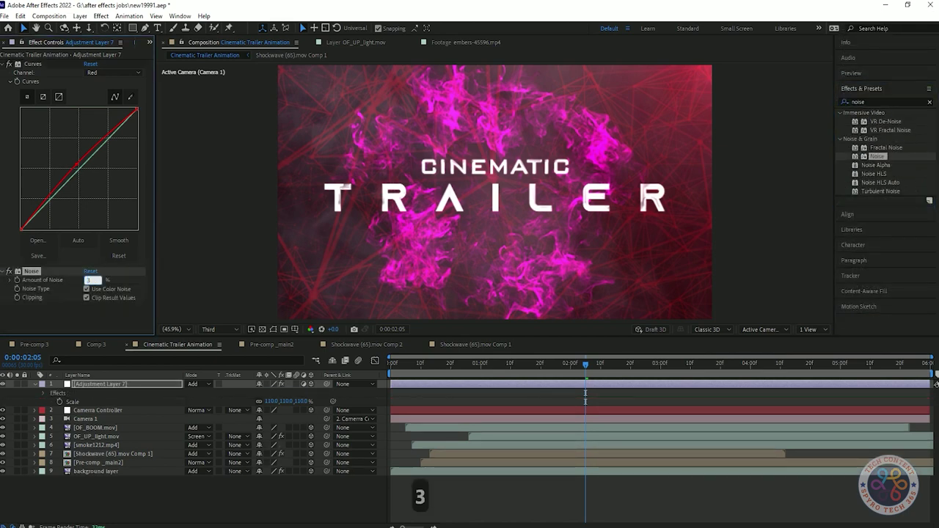
{"action": "type", "text": "3"}
{"action": "key", "text": "Return"}
{"action": "key", "text": "space"}
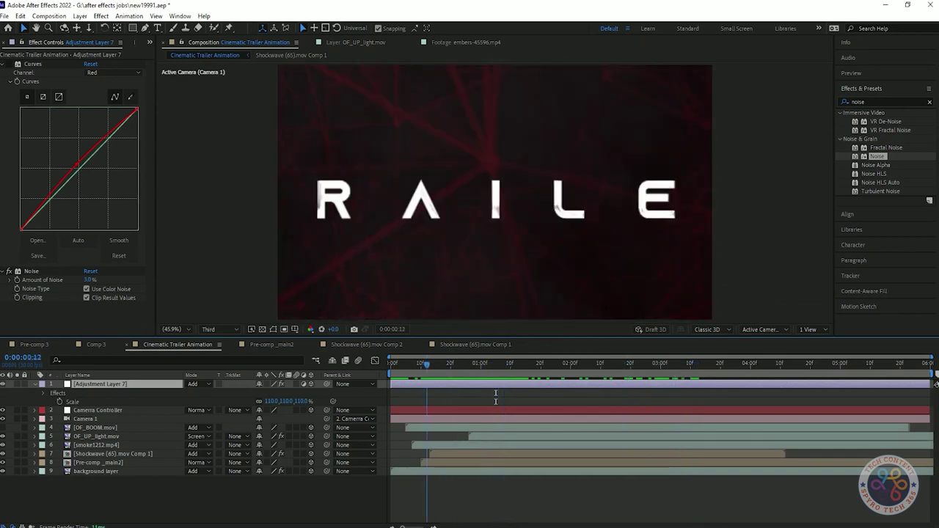
Make OF_BOOM.mov visible, set its Opacity to 60% at the second keyframe, start the layer about three frames earlier, and preview.
{"action": "left_click", "coordinate": [3, 428]}
{"action": "left_click", "coordinate": [95, 428]}
{"action": "key", "text": "u"}
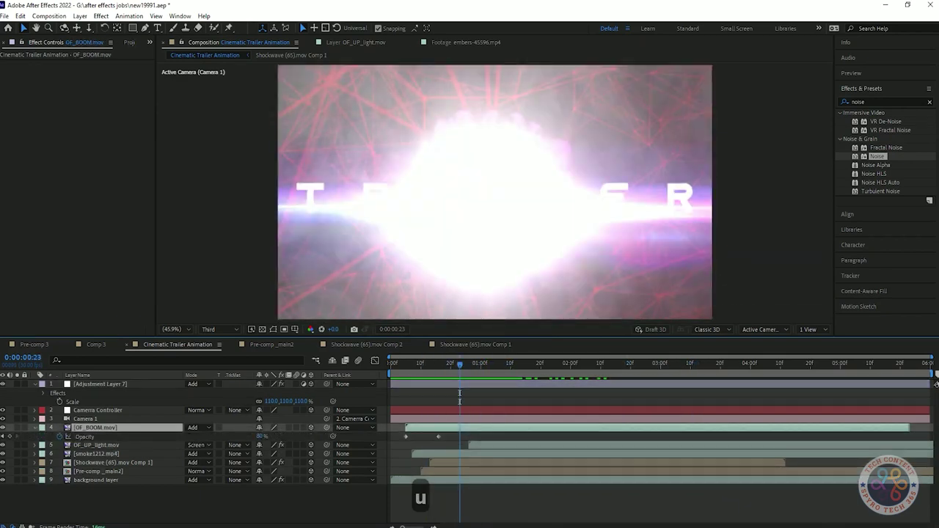
{"action": "key", "text": "Return"}
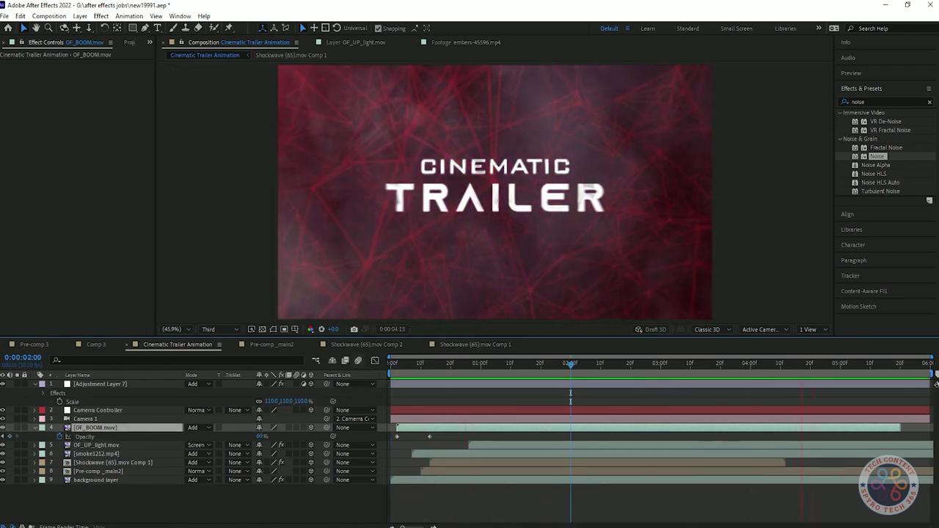
{"action": "key", "text": "space"}
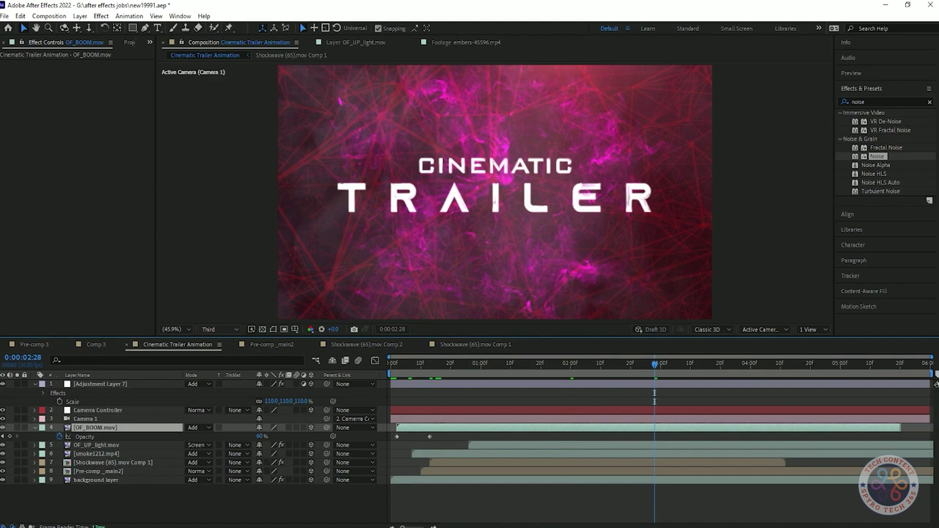
Set the composition viewer's resolution to Full and open the preview playback settings.
{"action": "left_click", "coordinate": [219, 329]}
{"action": "left_click", "coordinate": [218, 353]}
{"action": "left_click", "coordinate": [851, 73]}
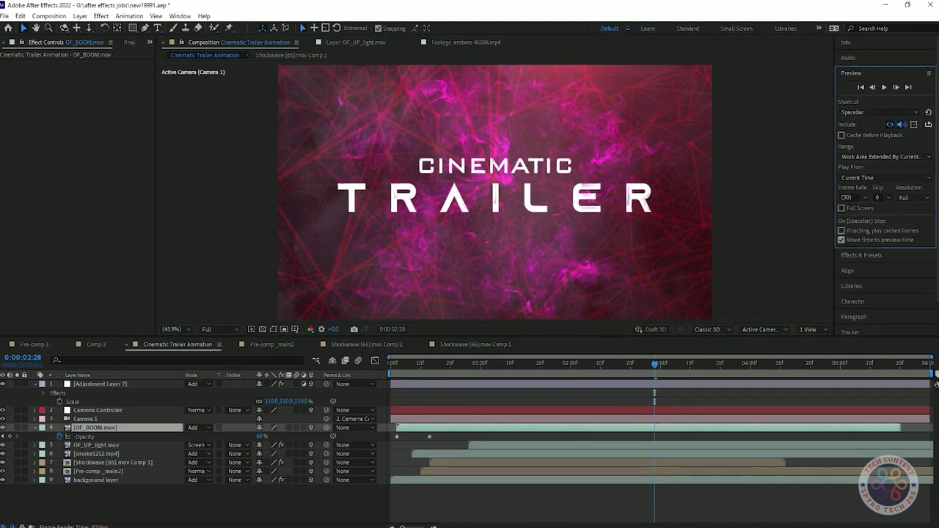